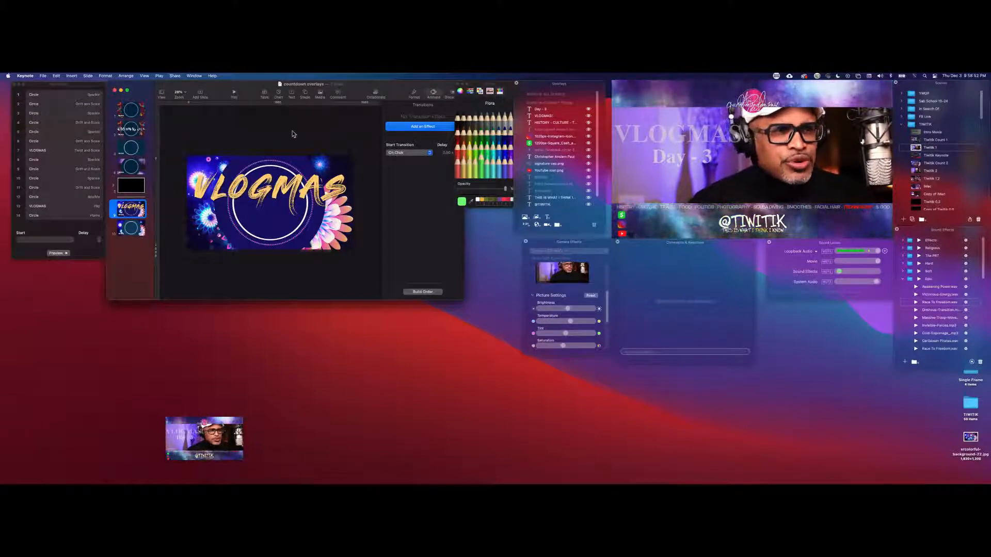
# - Mute the sound effects and preview the VLOGMAS countdown slide as a full-screen slideshow
pyautogui.scroll(3, 292, 191)
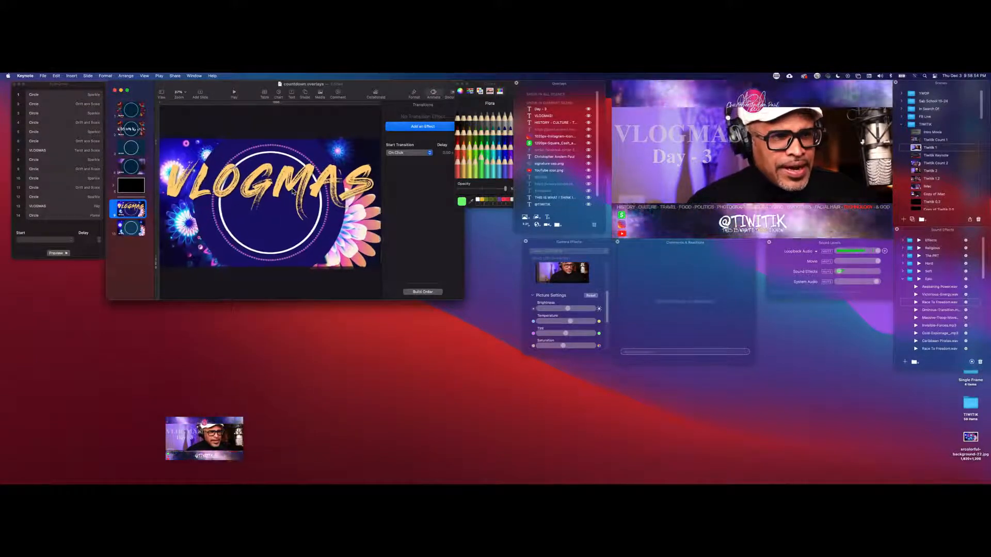
pyautogui.click(827, 271)
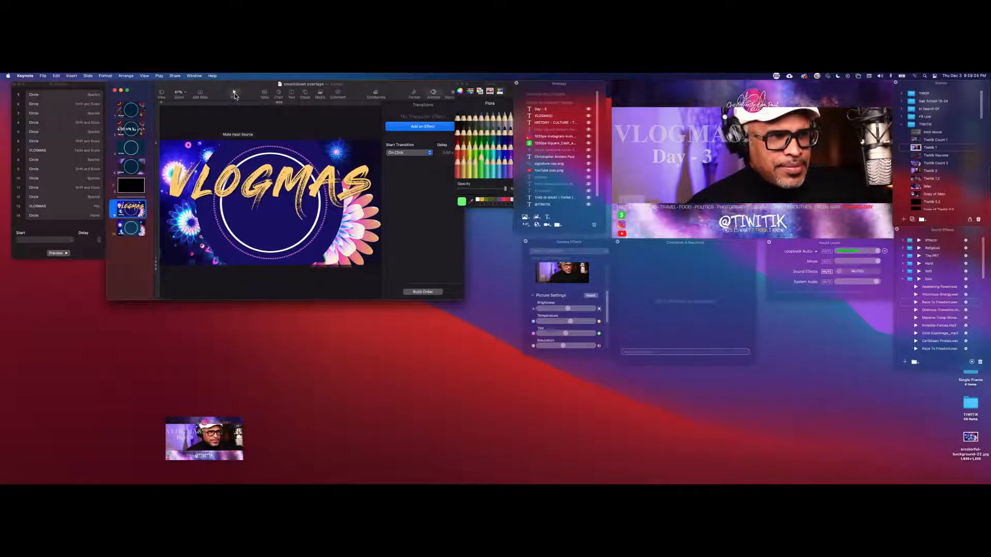
pyautogui.click(234, 94)
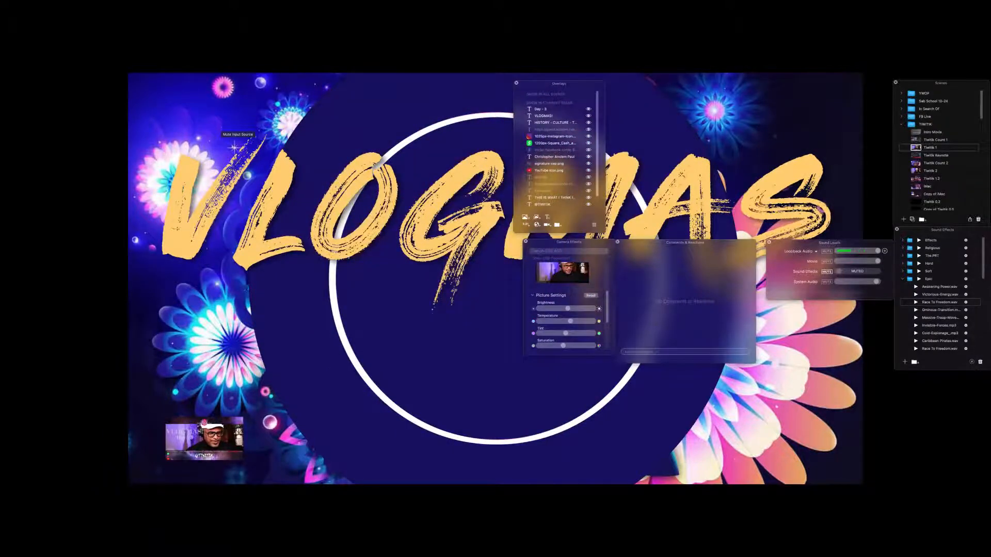
pyautogui.press('Escape')
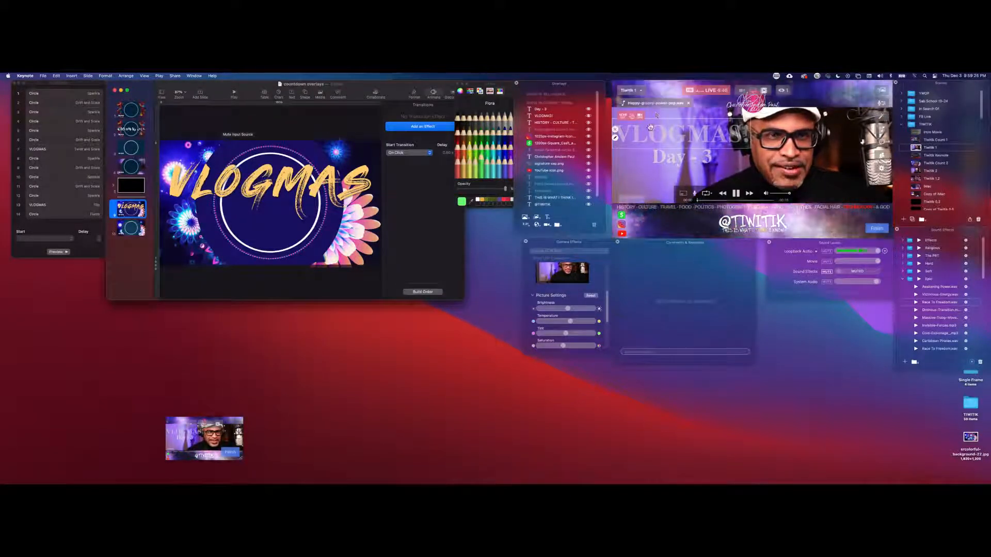
# - Switch to Ecamm Live and open its options
pyautogui.click(832, 105)
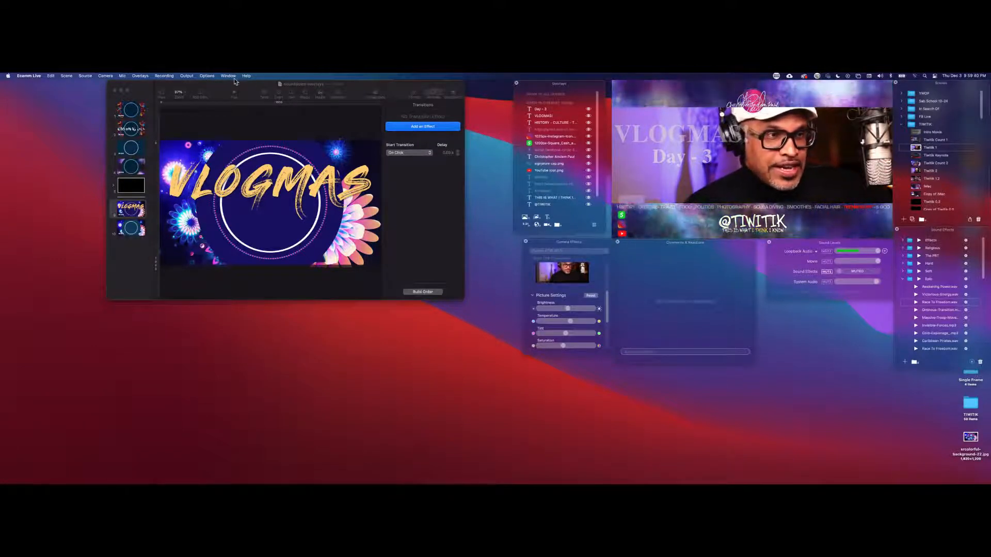
pyautogui.click(207, 76)
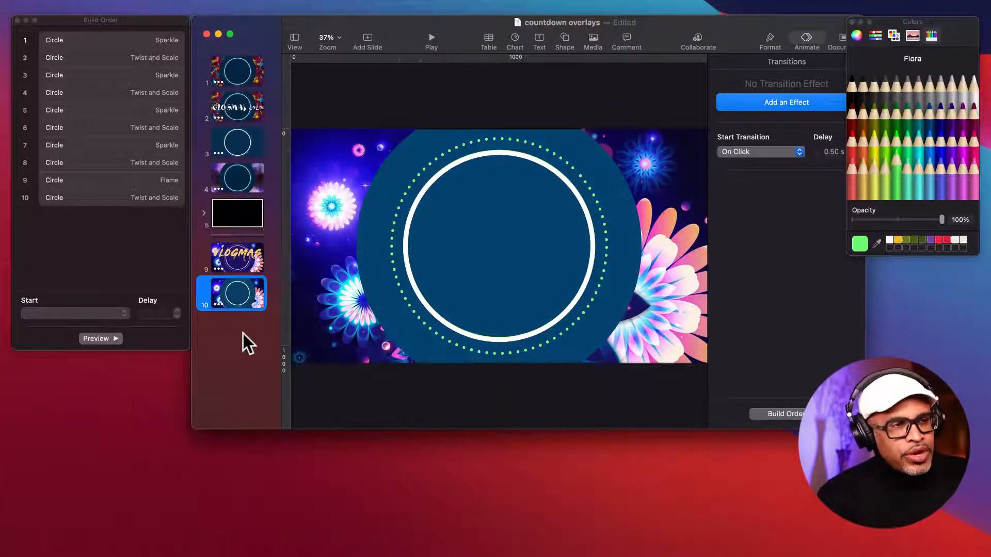
# - Add a slide with the Title layout in Keynote and delete its title, subtitle and author placeholders
pyautogui.click(367, 38)
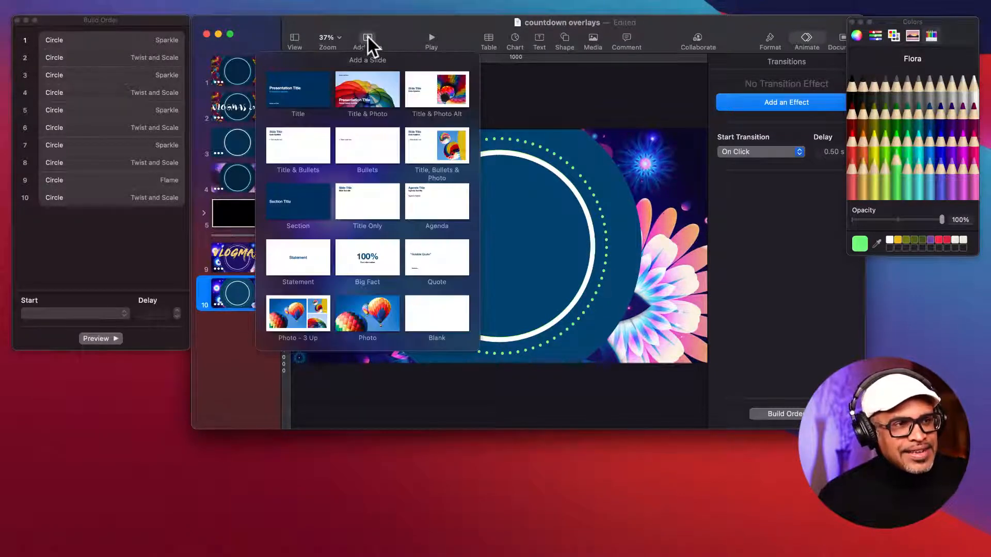
pyautogui.click(308, 89)
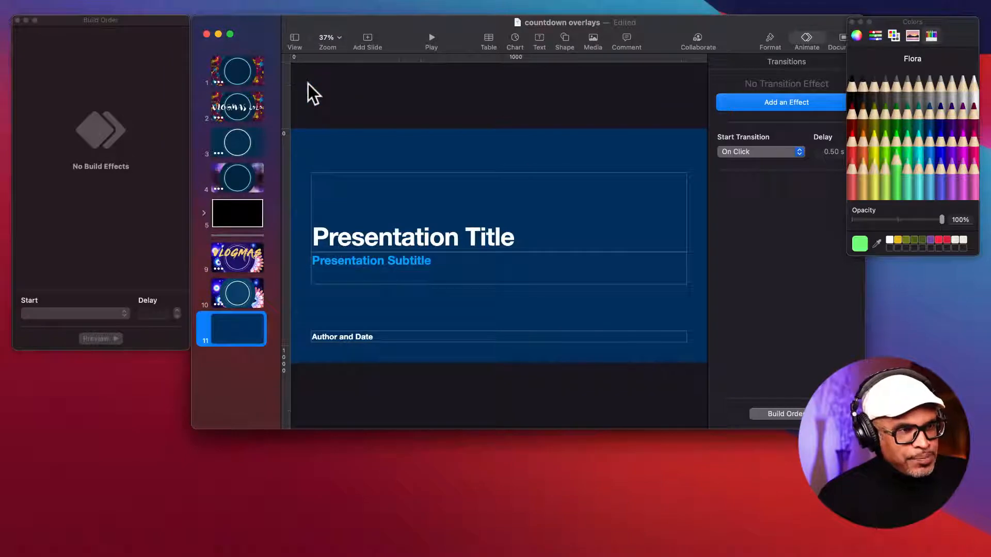
pyautogui.click(395, 237)
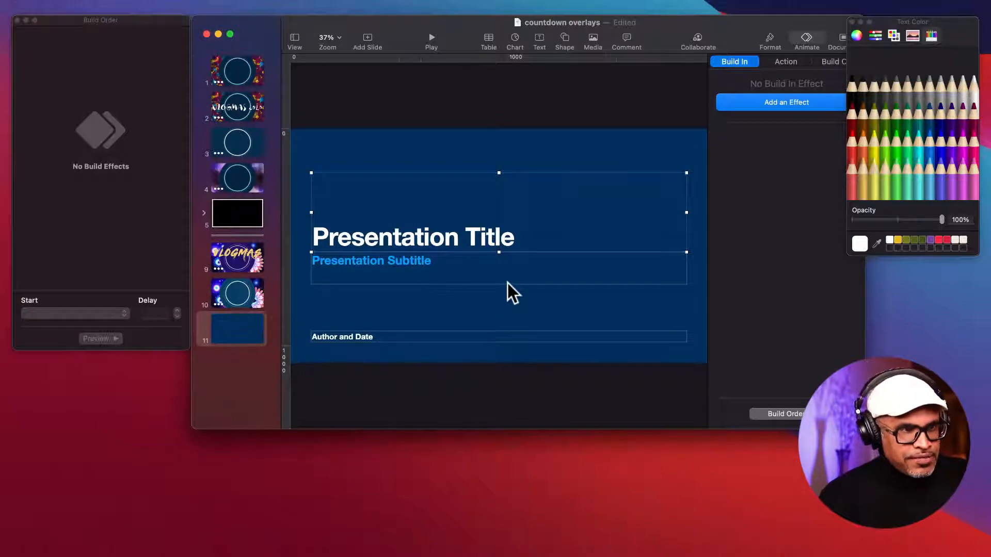
pyautogui.press('BackSpace')
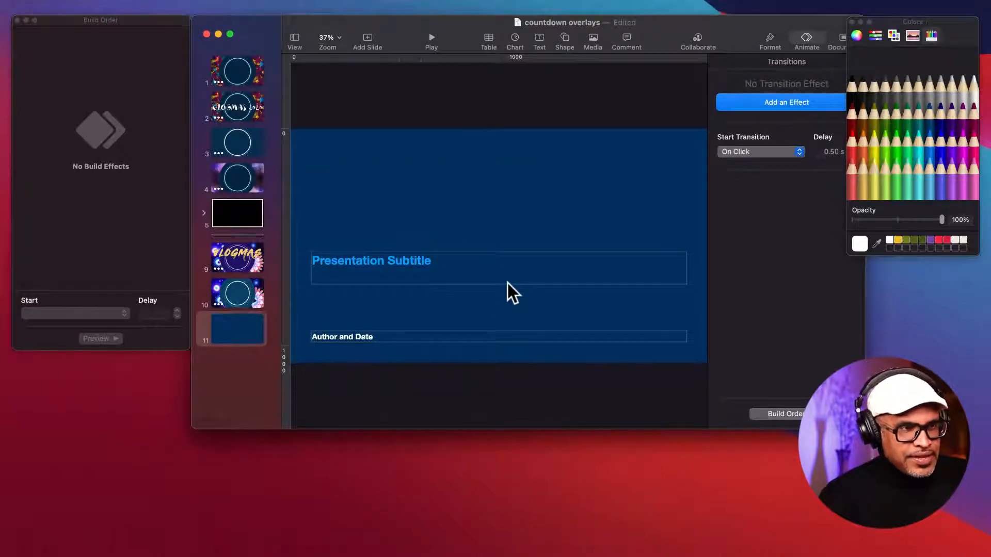
pyautogui.click(410, 261)
pyautogui.press('BackSpace')
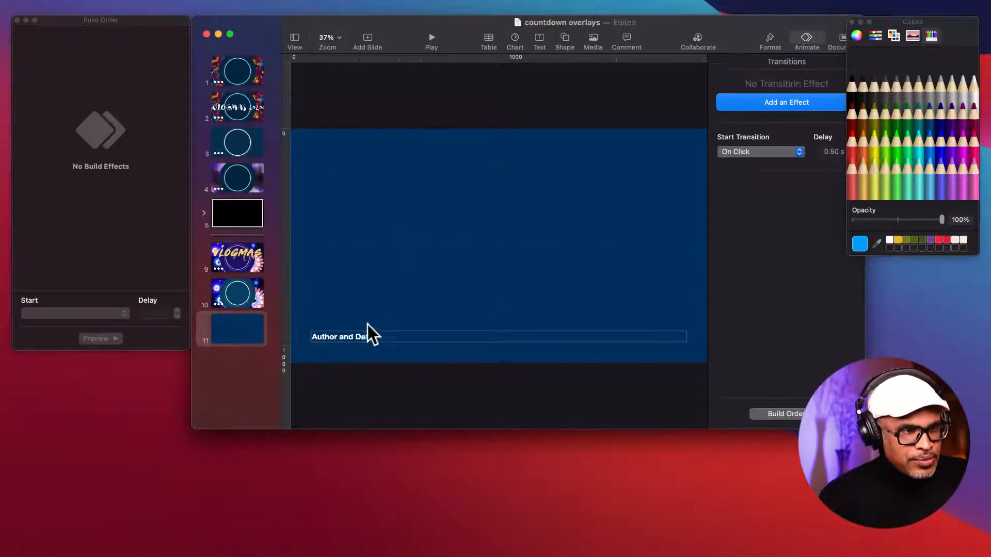
pyautogui.click(351, 337)
pyautogui.press('BackSpace')
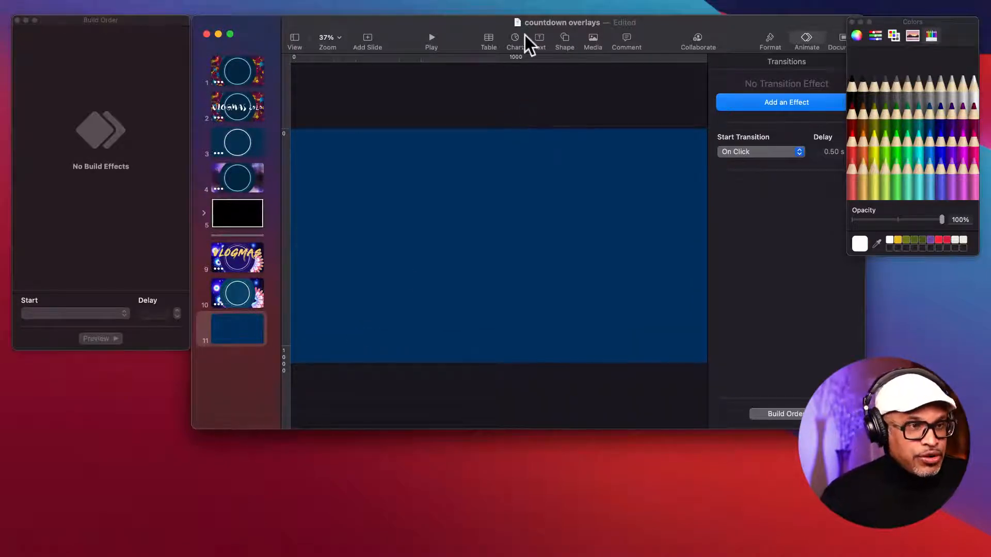
# - Insert a basic square on the blank slide and apply the red shape style
pyautogui.click(565, 38)
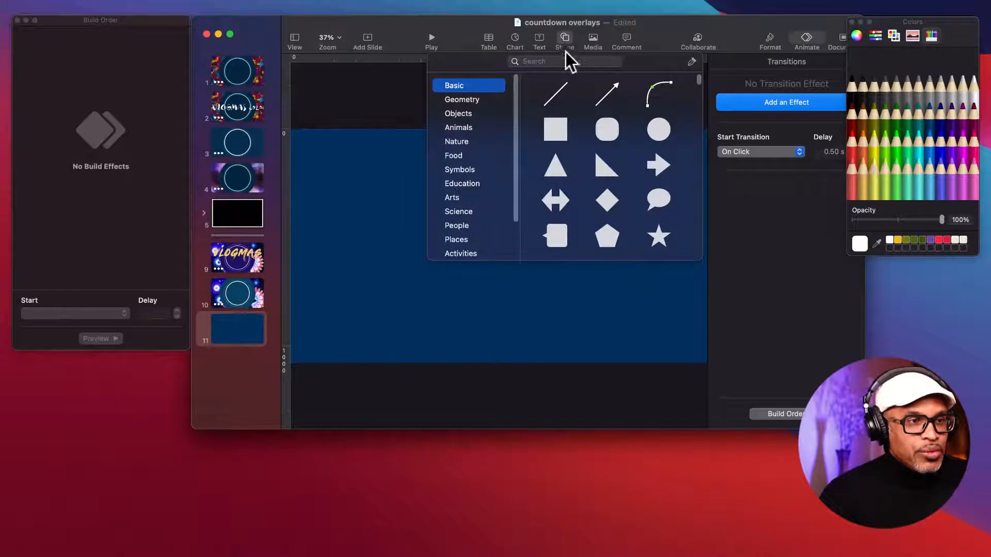
pyautogui.click(552, 122)
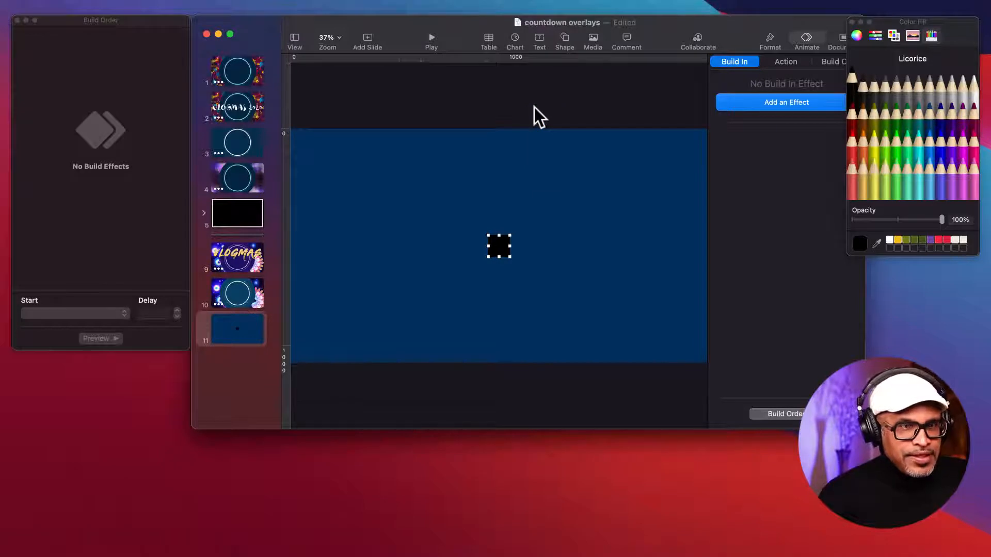
pyautogui.scroll(-3, 534, 108)
pyautogui.scroll(3, 534, 107)
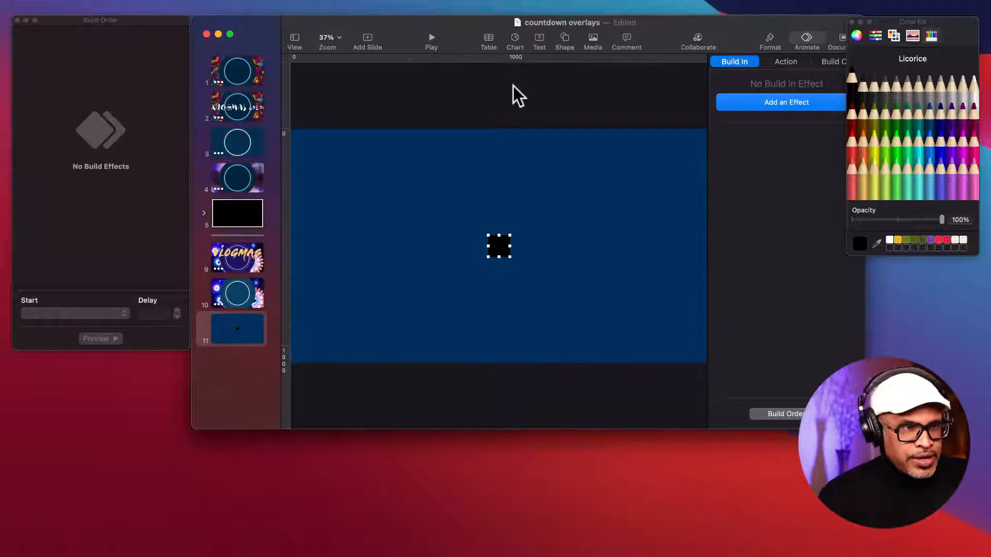
pyautogui.scroll(-3, 513, 86)
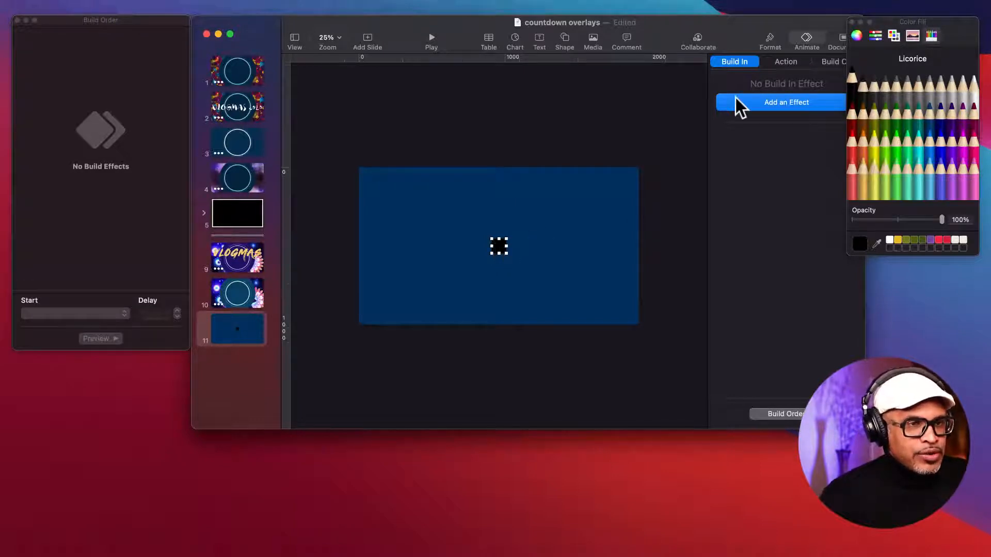
pyautogui.click(769, 39)
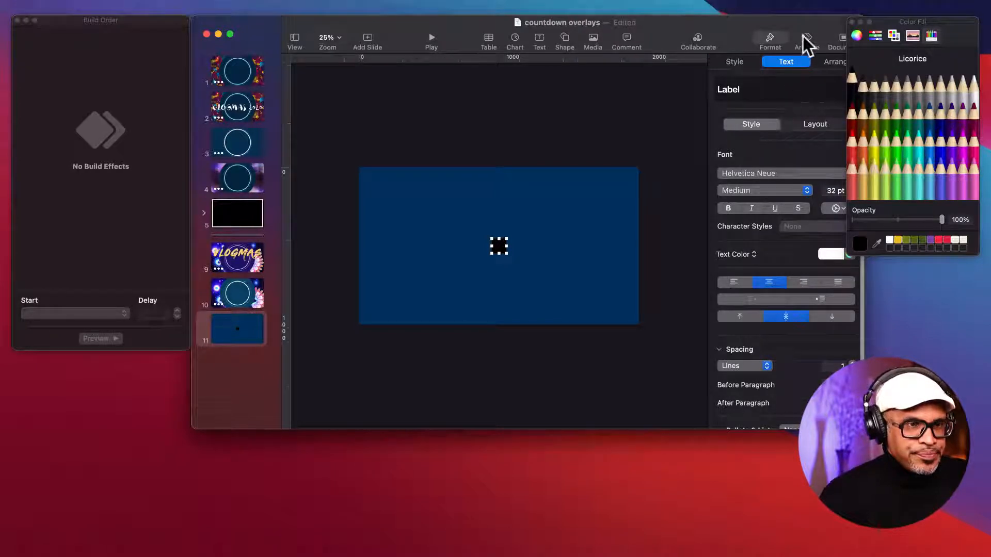
pyautogui.moveTo(696, 29); pyautogui.dragTo(679, 30)
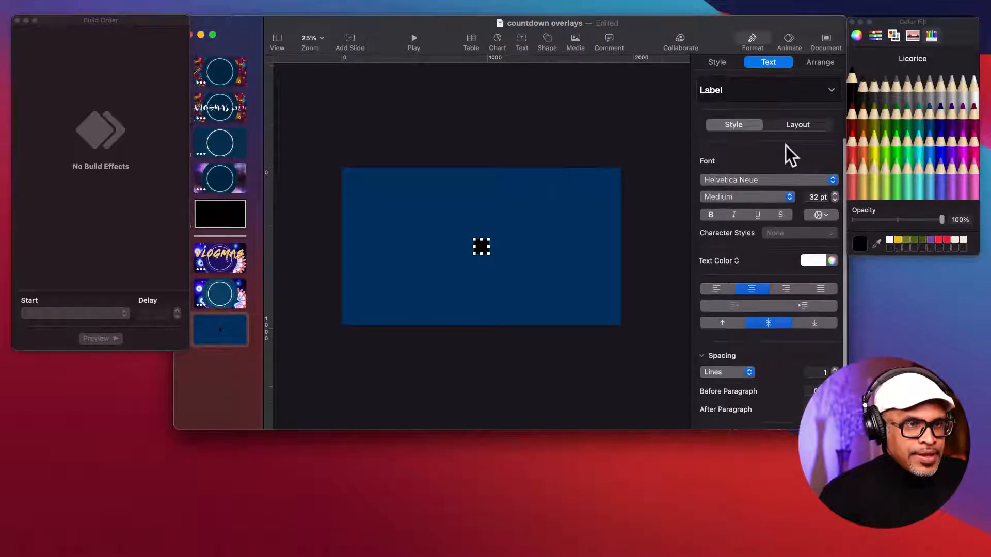
pyautogui.click(716, 62)
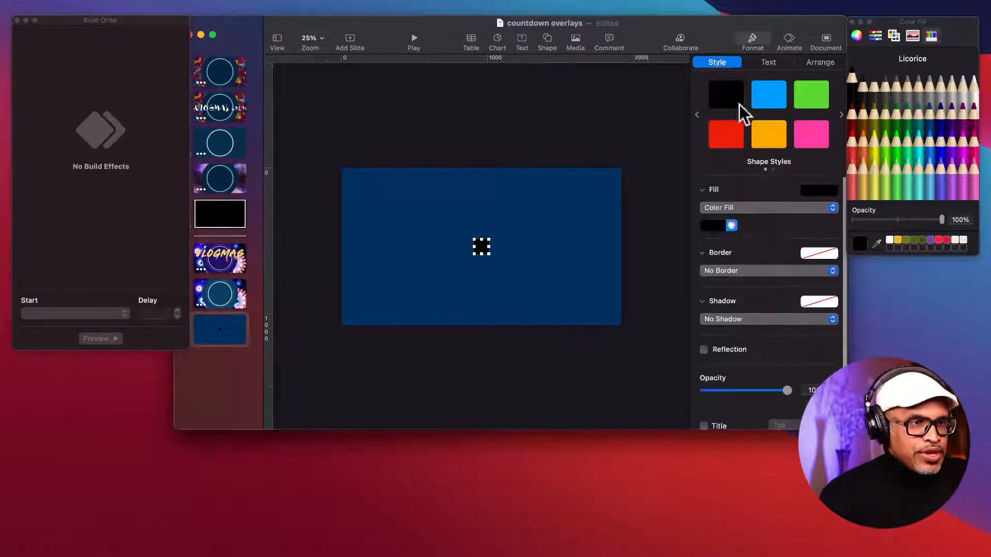
pyautogui.click(725, 135)
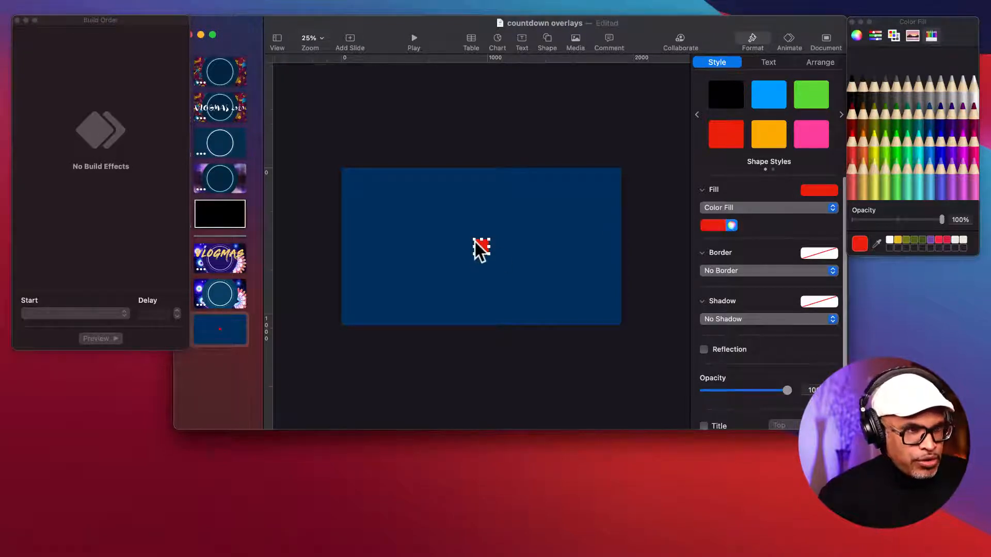
# - Stretch the red square to about 1897 by 1086 pt so it covers the whole slide
pyautogui.moveTo(472, 238); pyautogui.dragTo(343, 171)
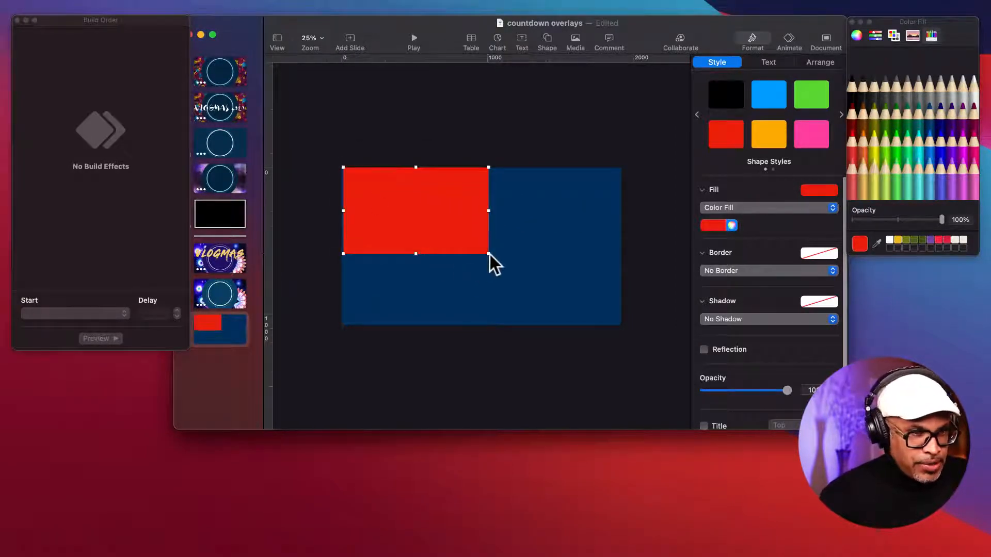
pyautogui.moveTo(488, 254); pyautogui.dragTo(620, 327)
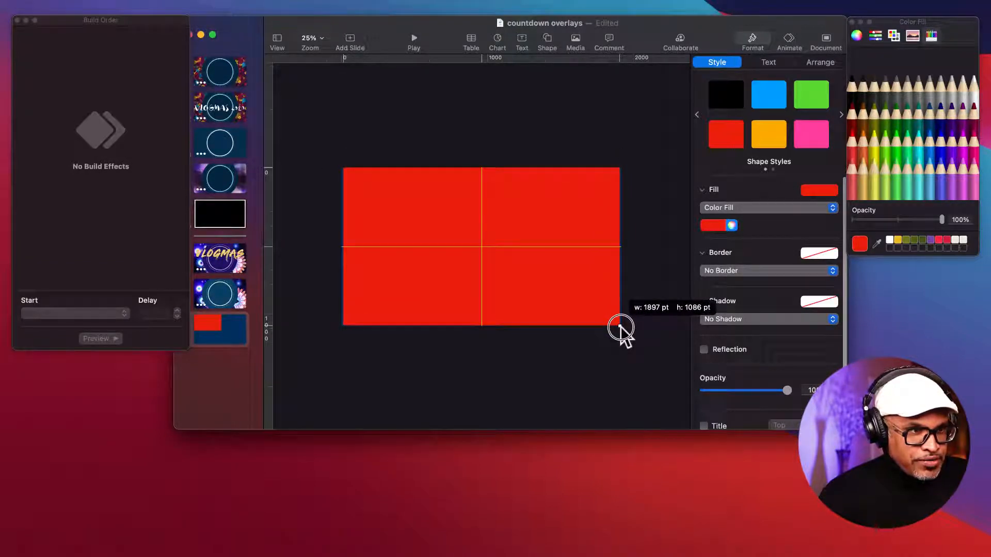
pyautogui.moveTo(621, 327); pyautogui.dragTo(621, 328)
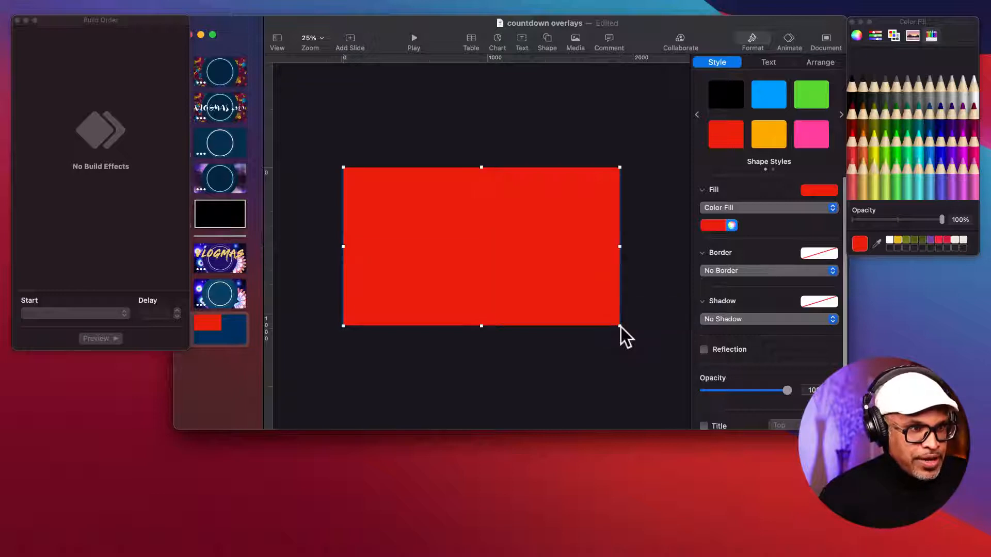
pyautogui.click(602, 361)
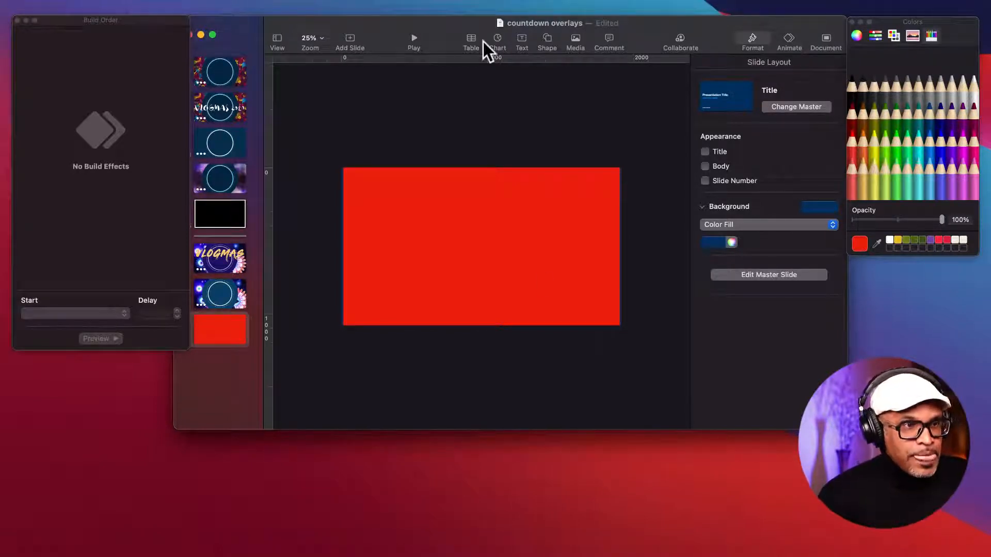
# - Insert a basic circle over the red rectangle and apply the orange shape style
pyautogui.click(545, 39)
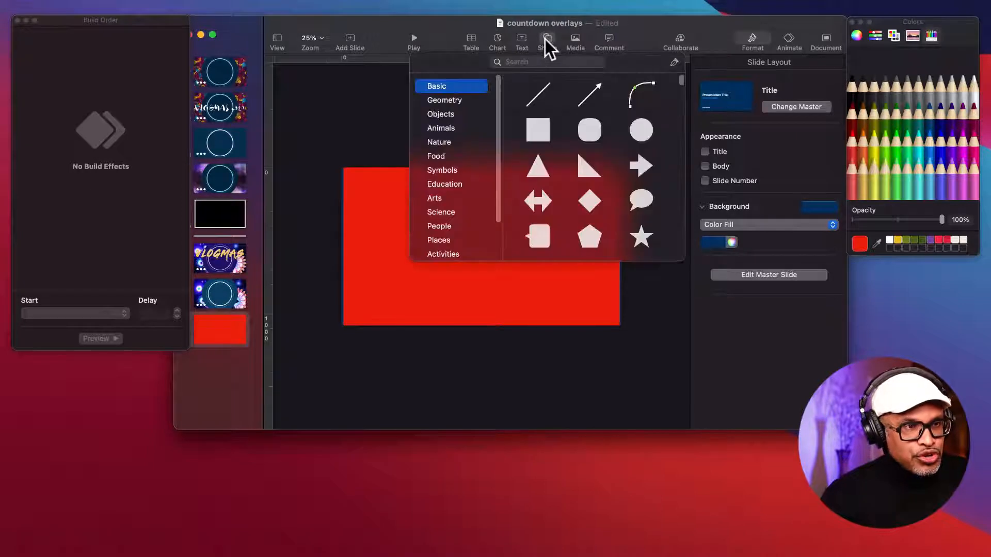
pyautogui.click(643, 130)
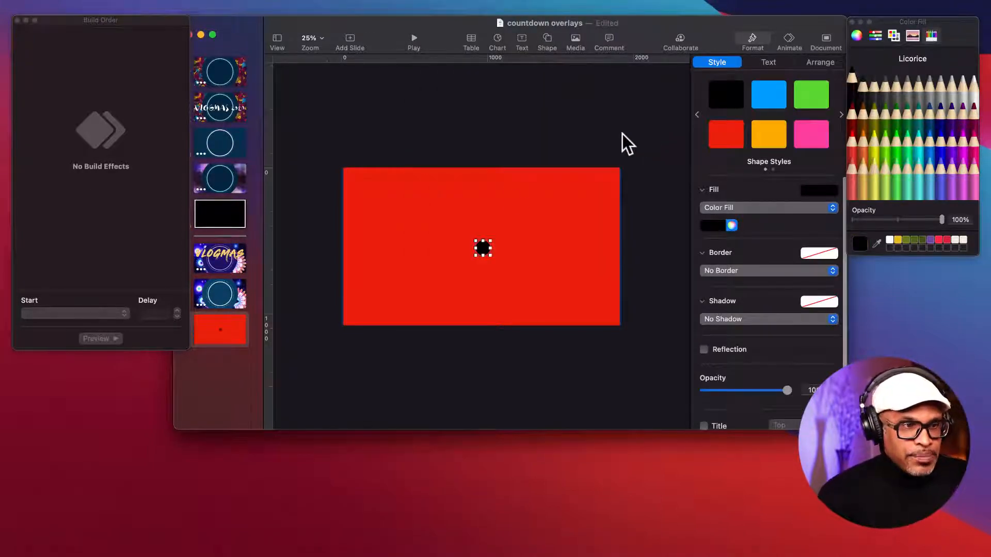
pyautogui.click(772, 133)
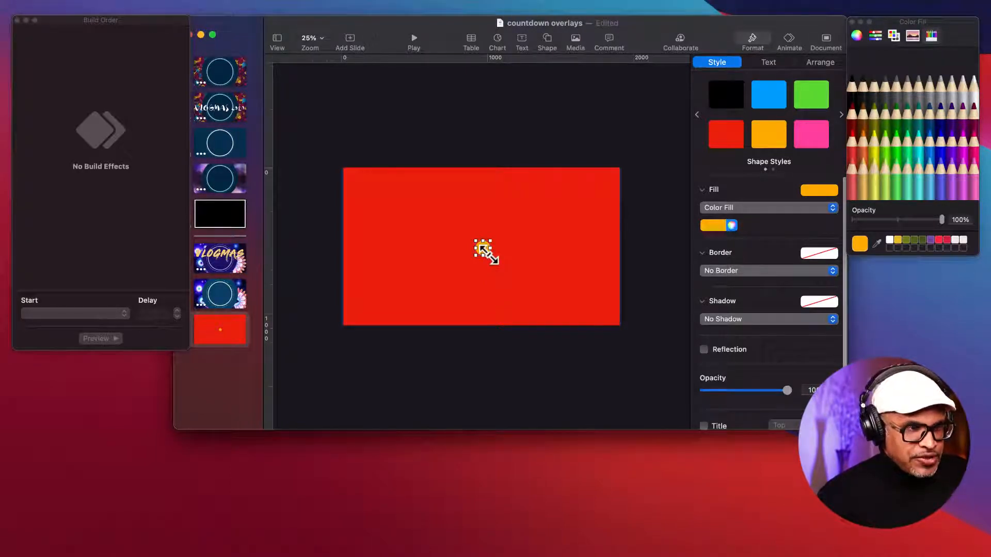
# - Enlarge the orange circle to about 1283 pt in diameter and centre it on the slide
pyautogui.moveTo(483, 249); pyautogui.dragTo(516, 318)
pyautogui.moveTo(494, 305); pyautogui.dragTo(618, 403)
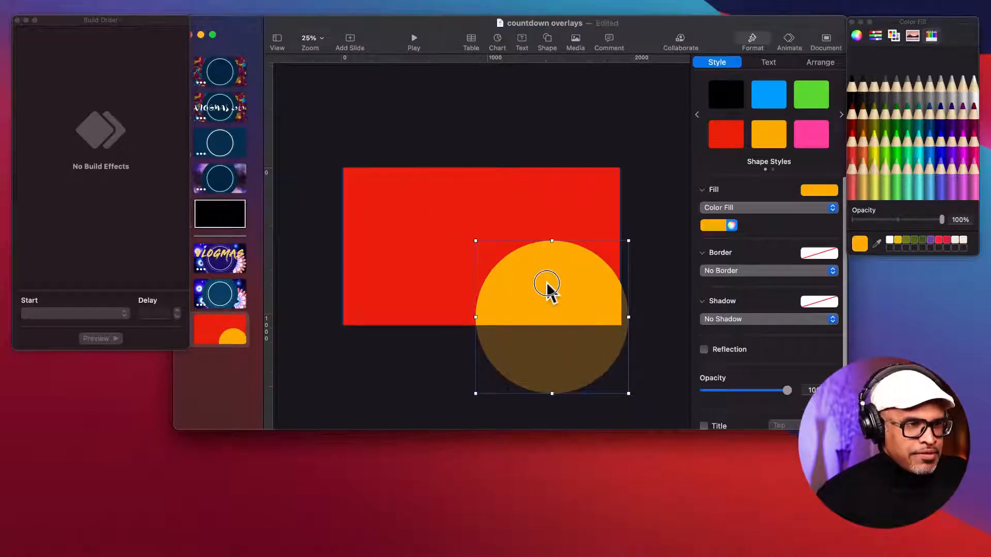
pyautogui.moveTo(547, 284); pyautogui.dragTo(441, 209)
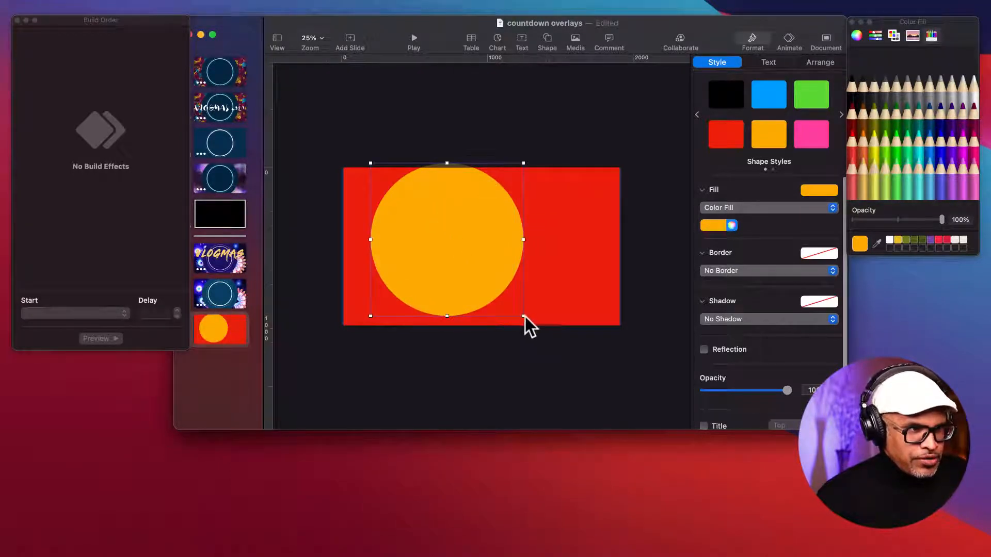
pyautogui.moveTo(523, 316); pyautogui.dragTo(572, 346)
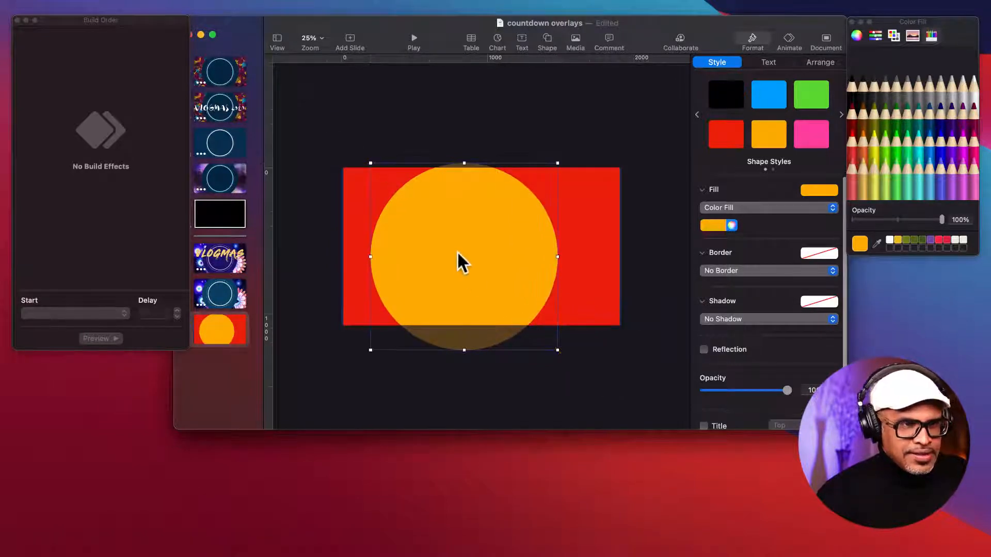
pyautogui.moveTo(458, 253); pyautogui.dragTo(476, 242)
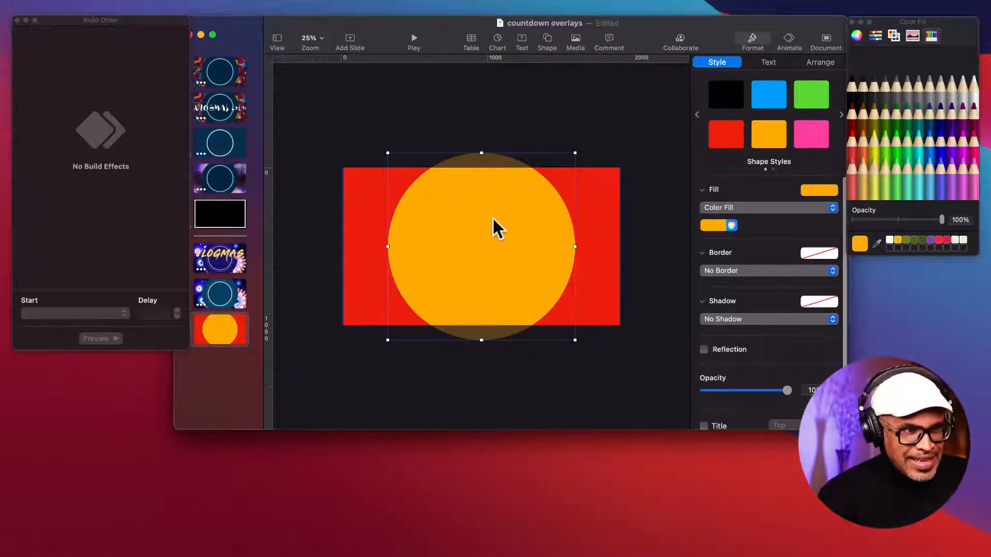
# - Subtract the orange circle from the red rectangle and fill the remaining shape with the Midnight color
pyautogui.keyDown('shift'); pyautogui.click(602, 191); pyautogui.keyUp('shift')
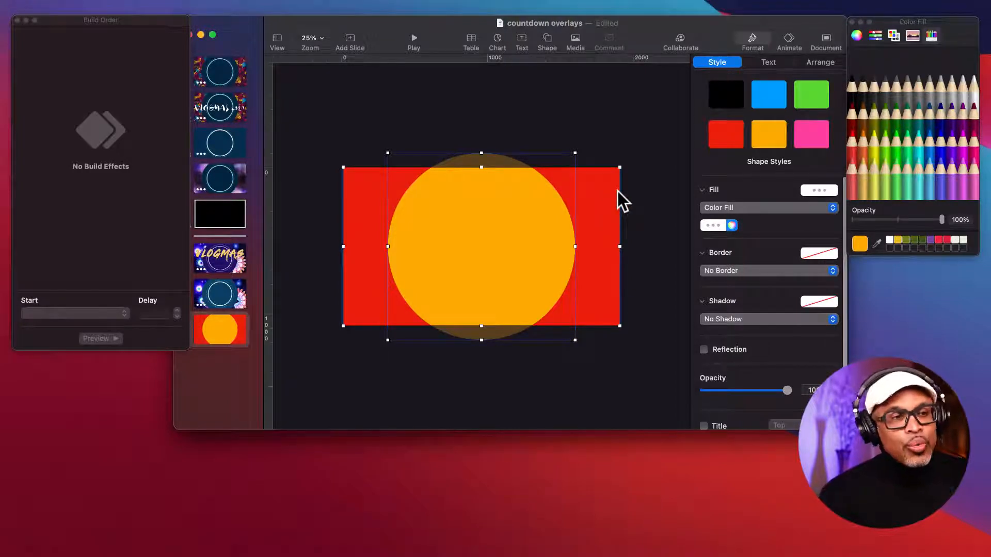
pyautogui.click(820, 63)
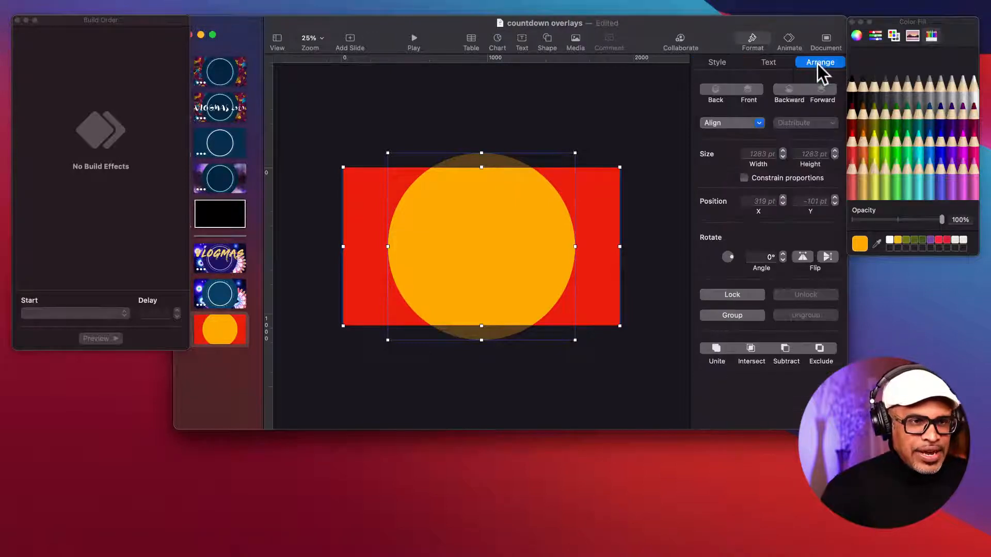
pyautogui.click(786, 352)
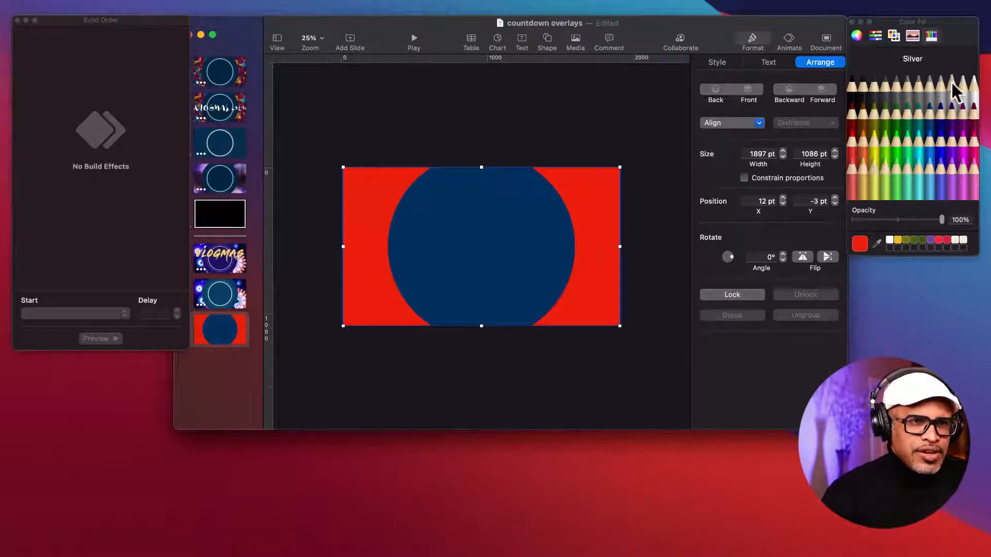
pyautogui.click(938, 113)
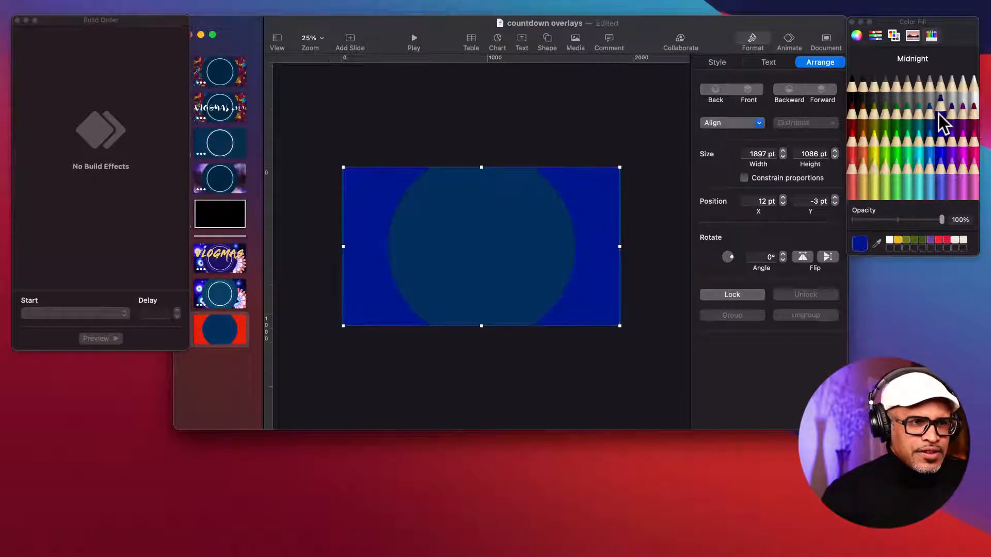
# - Try other fill colors on the cutout shape, including Banana and Cantaloupe
pyautogui.click(896, 123)
pyautogui.click(875, 167)
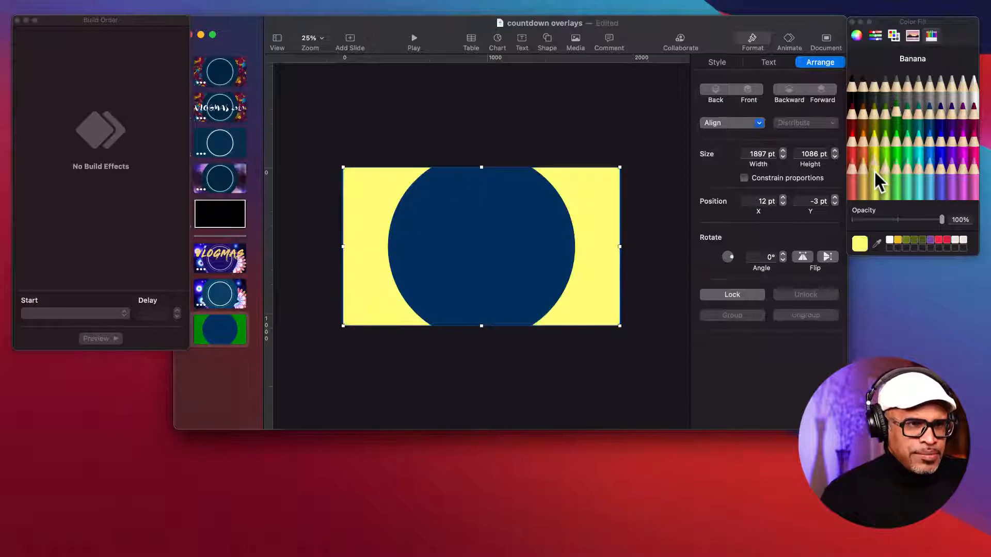
pyautogui.click(859, 178)
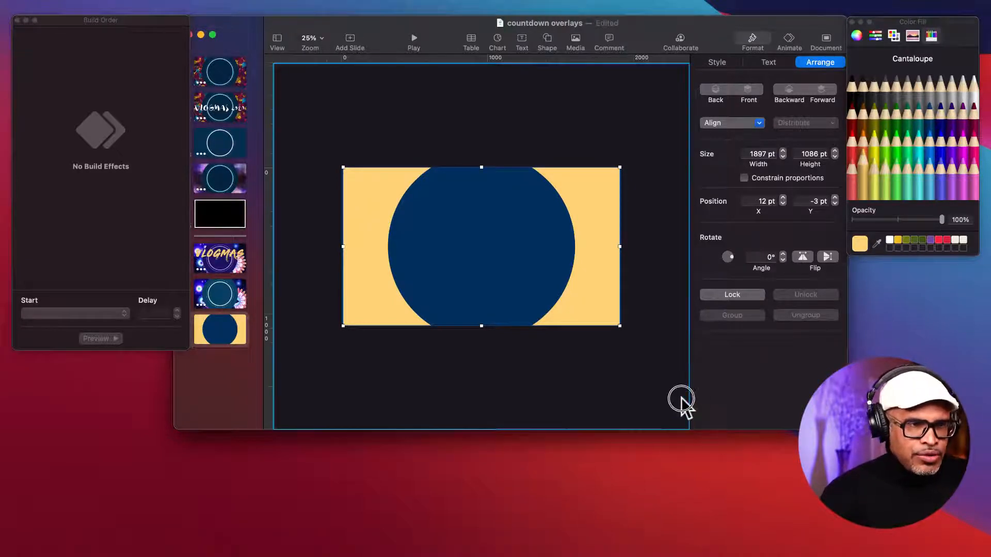
# - Fill the cutout shape with the glowing flower image and position the picture inside its mask over the slide
pyautogui.moveTo(681, 404); pyautogui.dragTo(575, 287)
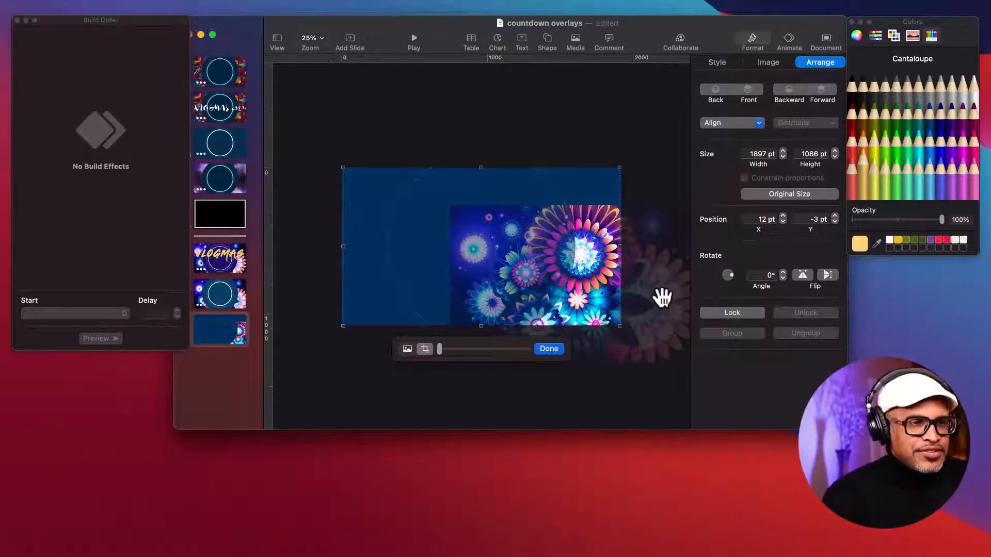
pyautogui.moveTo(662, 297); pyautogui.dragTo(552, 260)
pyautogui.moveTo(561, 260); pyautogui.dragTo(568, 259)
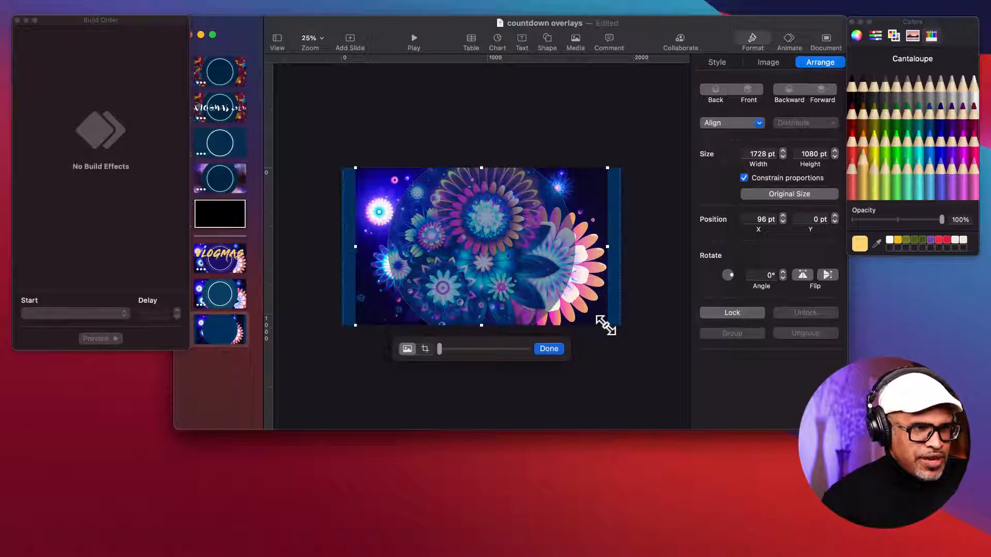
# - Enlarge the masked flower picture to about 1934 by 1209 pt and centre it behind the cutout shape
pyautogui.moveTo(606, 326); pyautogui.dragTo(625, 327)
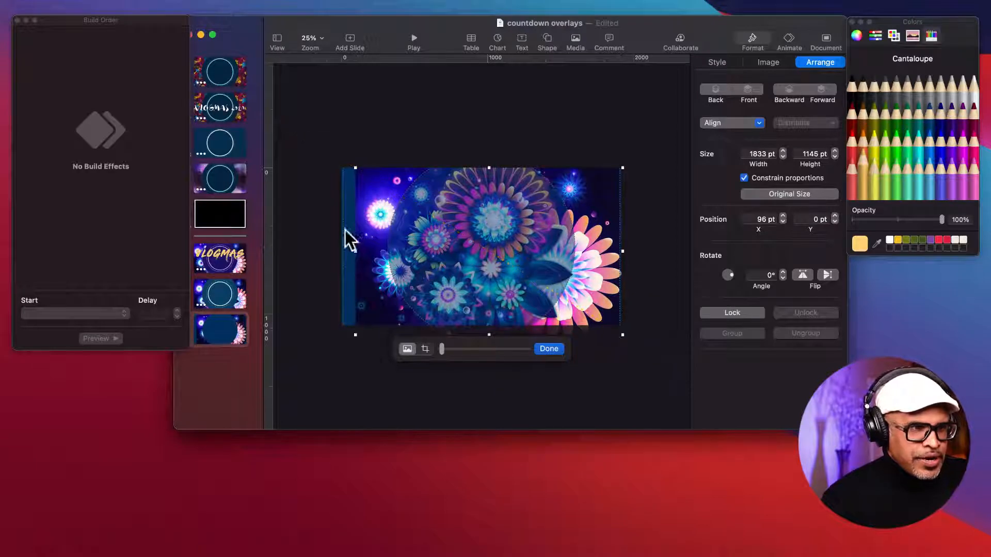
pyautogui.moveTo(356, 336); pyautogui.dragTo(334, 336)
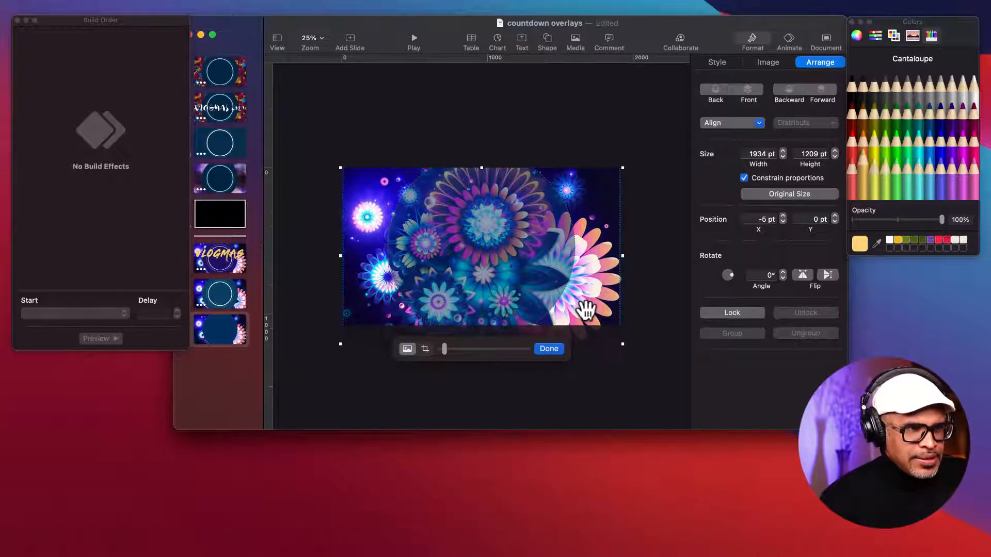
pyautogui.moveTo(586, 309); pyautogui.dragTo(588, 303)
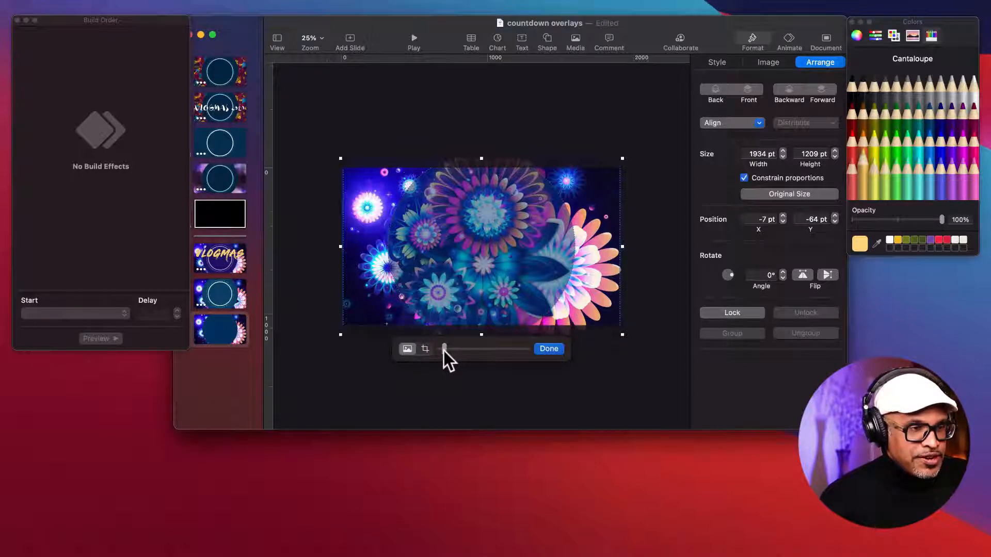
# - Scale the masked flower picture up to about 2003 by 1252 pt and finish editing the mask
pyautogui.moveTo(443, 351)
pyautogui.mouseDown()
pyautogui.moveTo(490, 352)
pyautogui.moveTo(444, 352)
pyautogui.mouseUp()
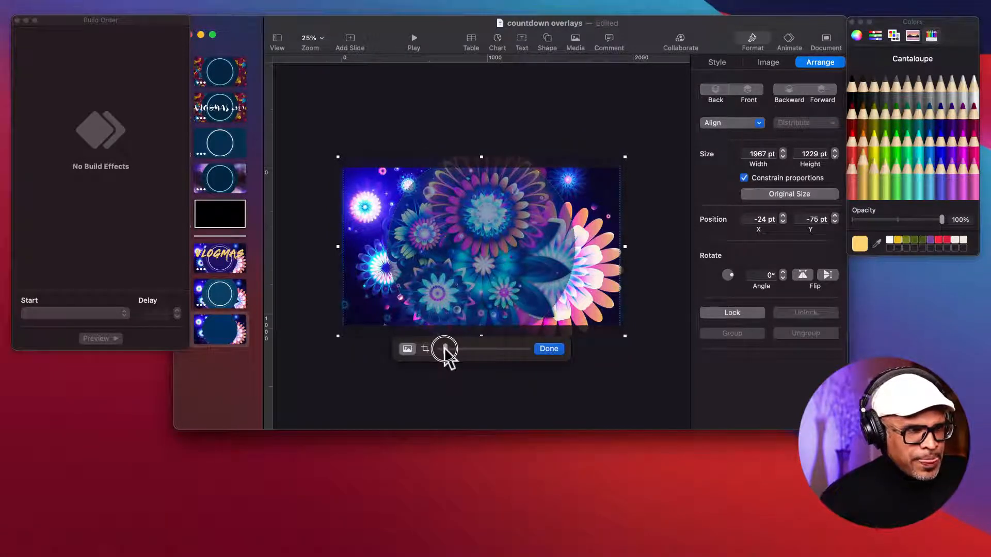
pyautogui.moveTo(445, 352); pyautogui.dragTo(446, 352)
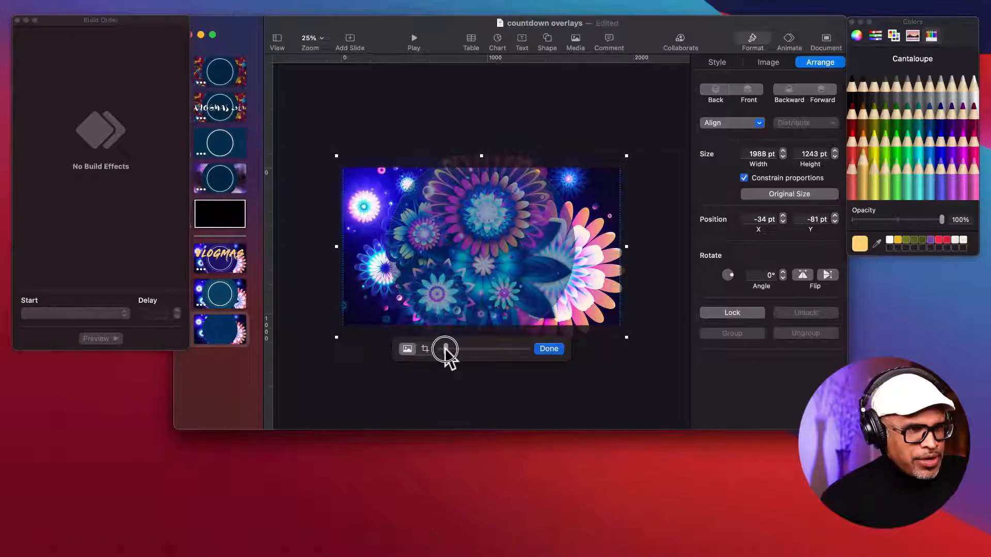
pyautogui.moveTo(446, 353); pyautogui.dragTo(446, 353)
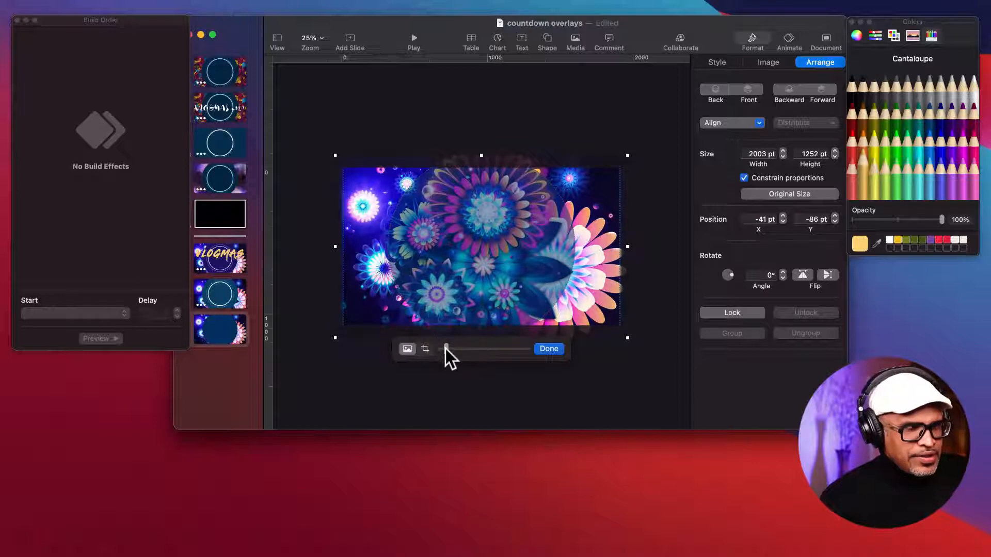
pyautogui.click(552, 351)
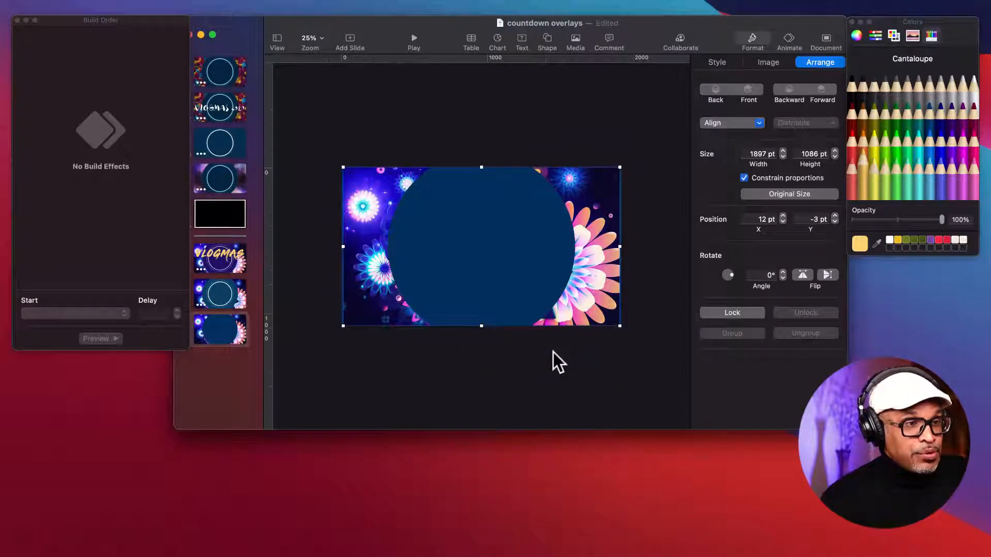
pyautogui.click(619, 373)
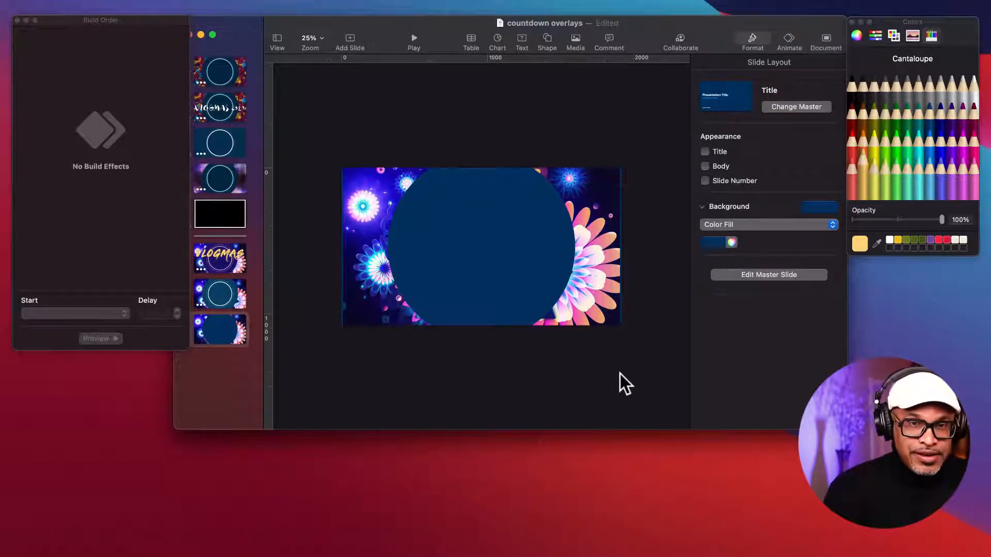
# - Widen the flower cutout image slightly on both sides so it covers the full slide width
pyautogui.click(602, 294)
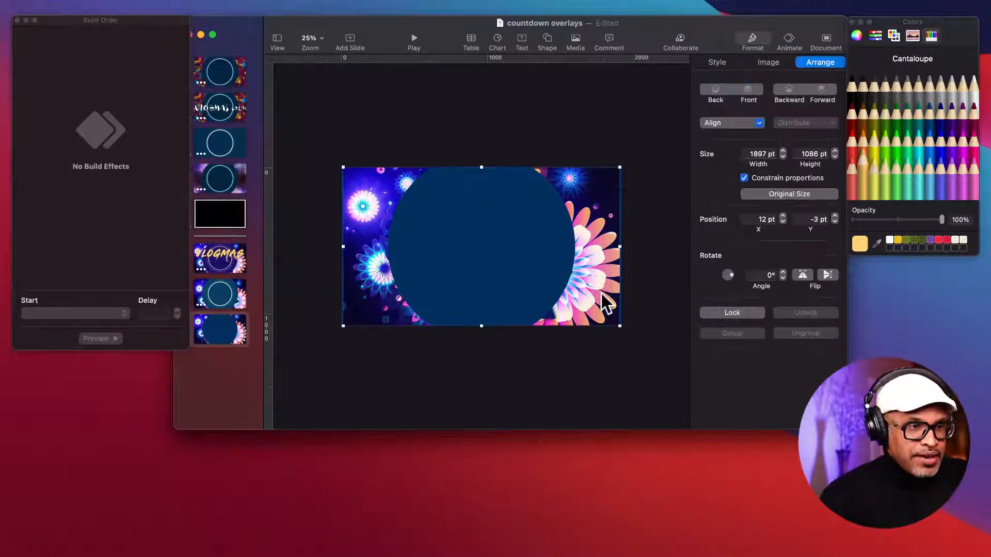
pyautogui.click(728, 64)
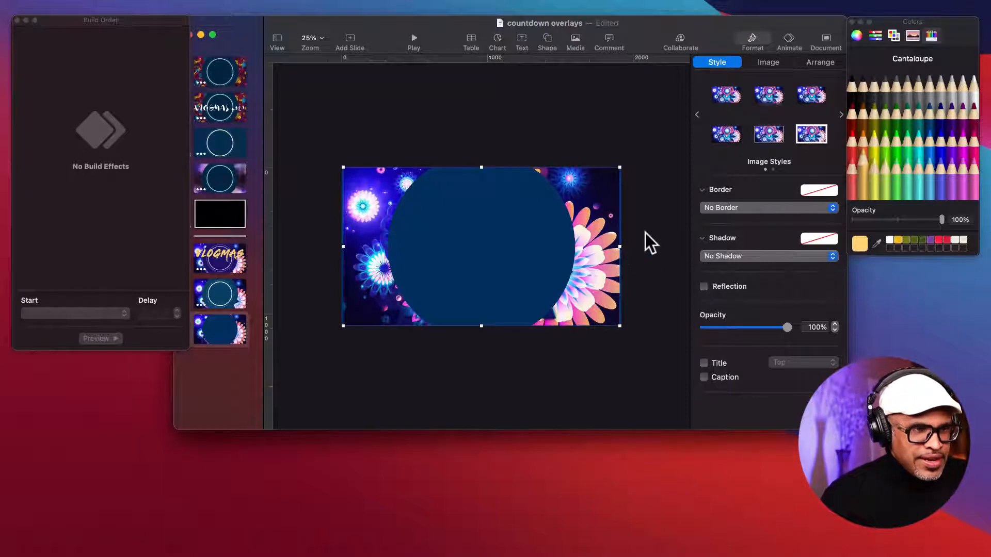
pyautogui.scroll(5, 645, 233)
pyautogui.hscroll(5, 645, 233)
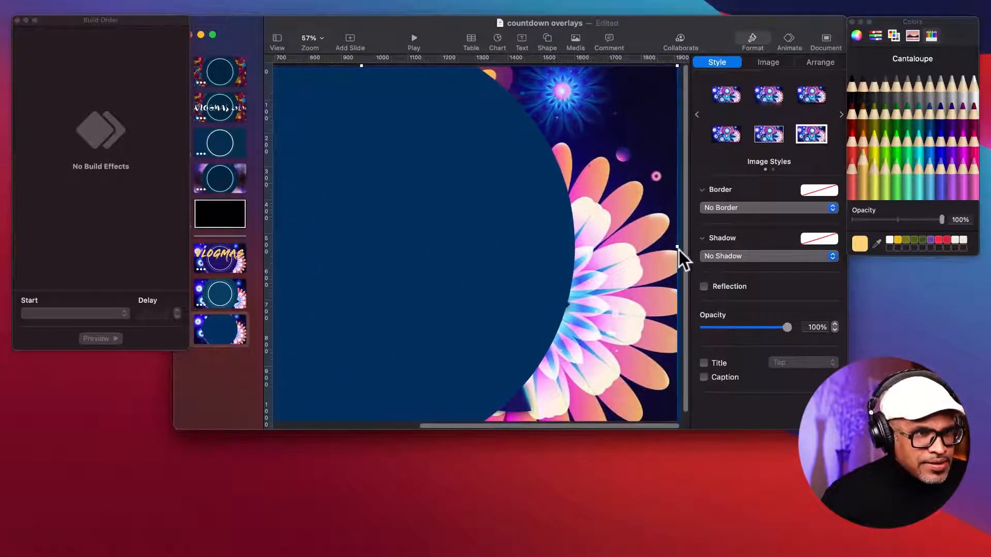
pyautogui.scroll(-5, 556, 244)
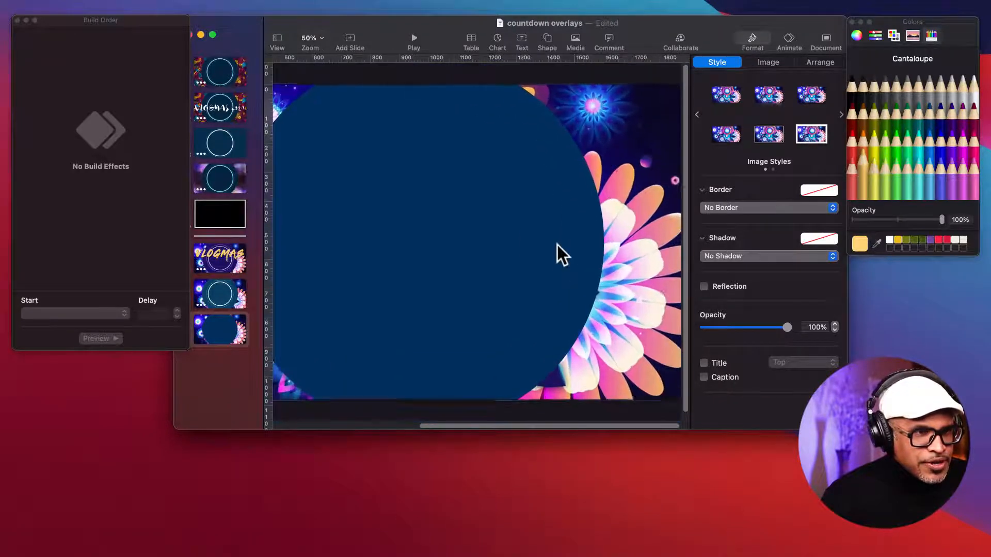
pyautogui.scroll(-3, 556, 244)
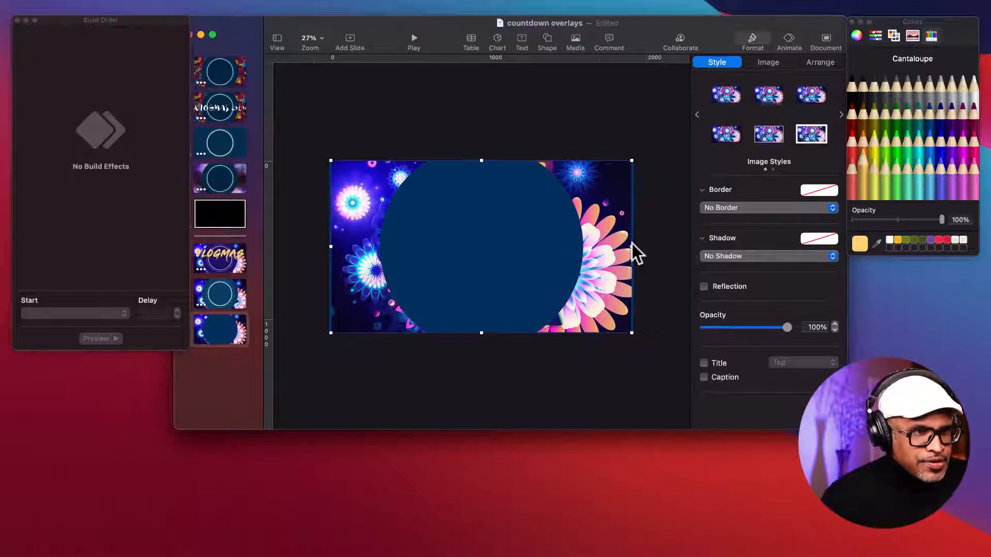
pyautogui.moveTo(631, 246); pyautogui.dragTo(633, 247)
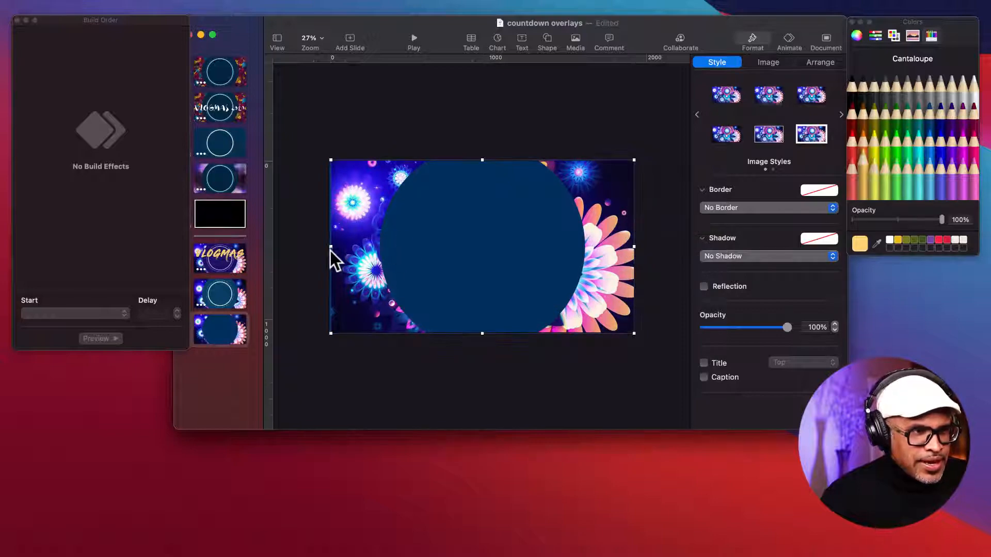
pyautogui.moveTo(330, 247); pyautogui.dragTo(327, 247)
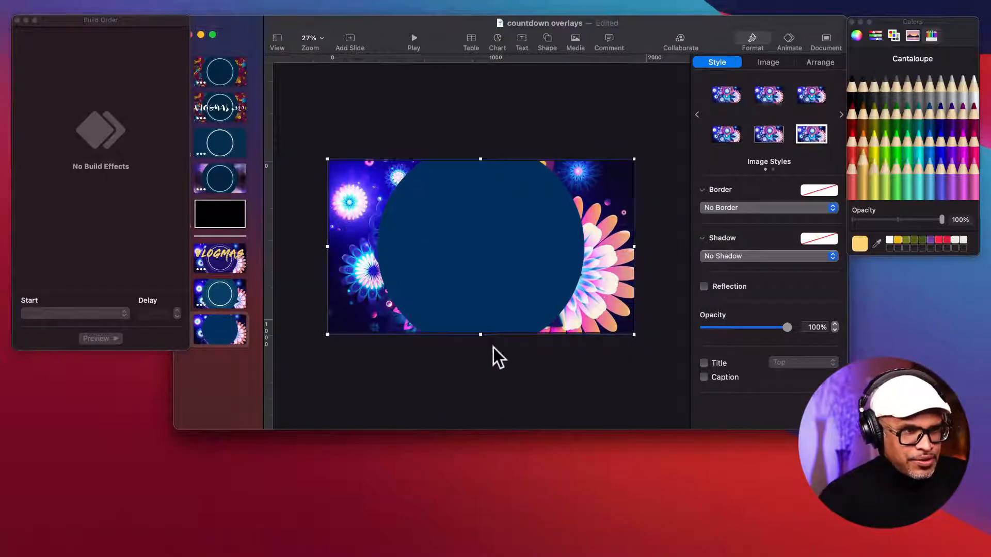
# - Apply a drop shadow to the flower cutout image and inspect it around the circular opening
pyautogui.click(810, 256)
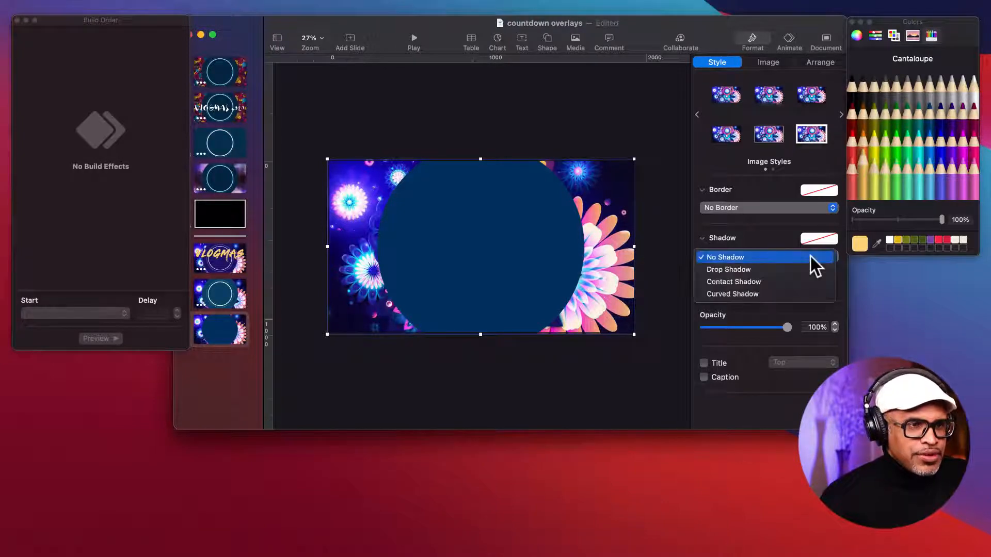
pyautogui.click(798, 268)
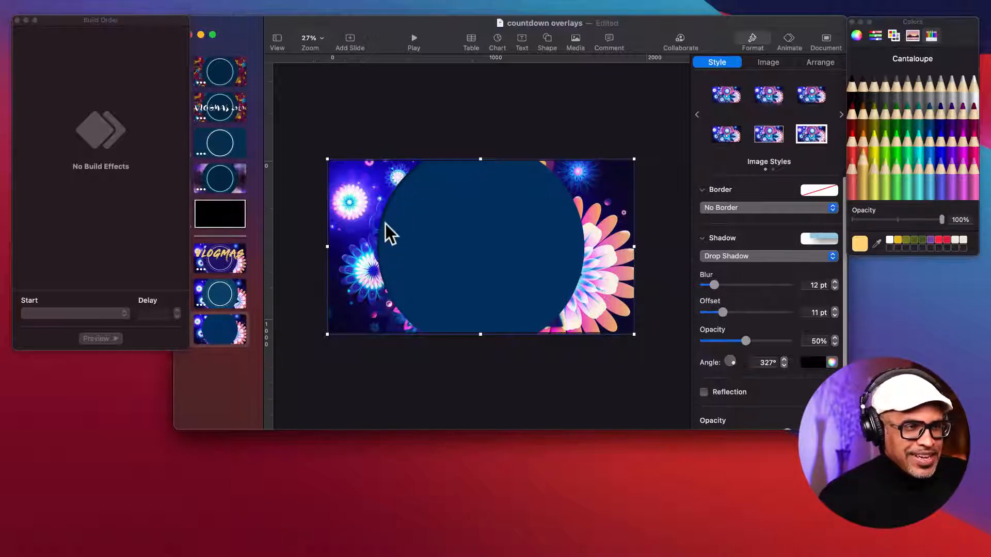
pyautogui.scroll(5, 436, 135)
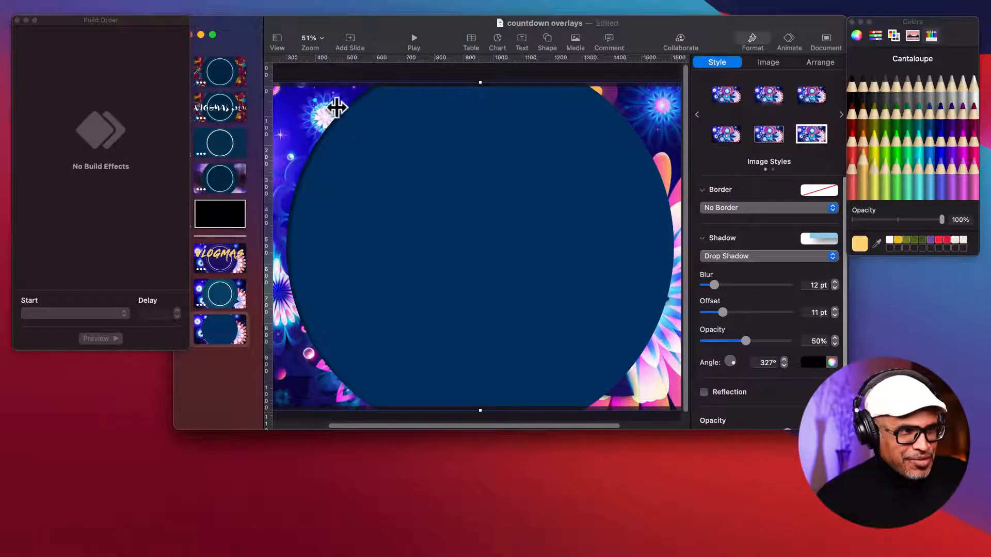
pyautogui.scroll(-3, 323, 305)
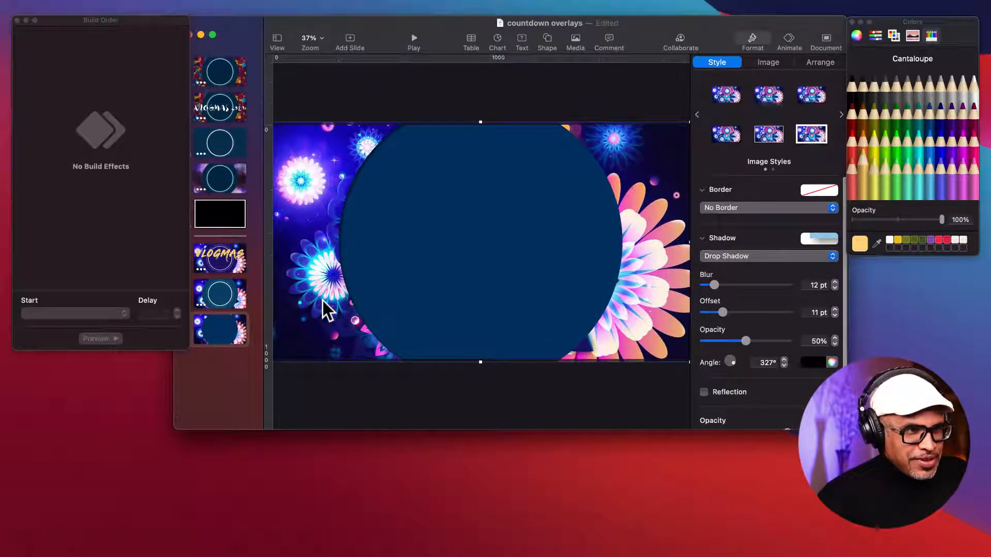
pyautogui.scroll(-2, 469, 416)
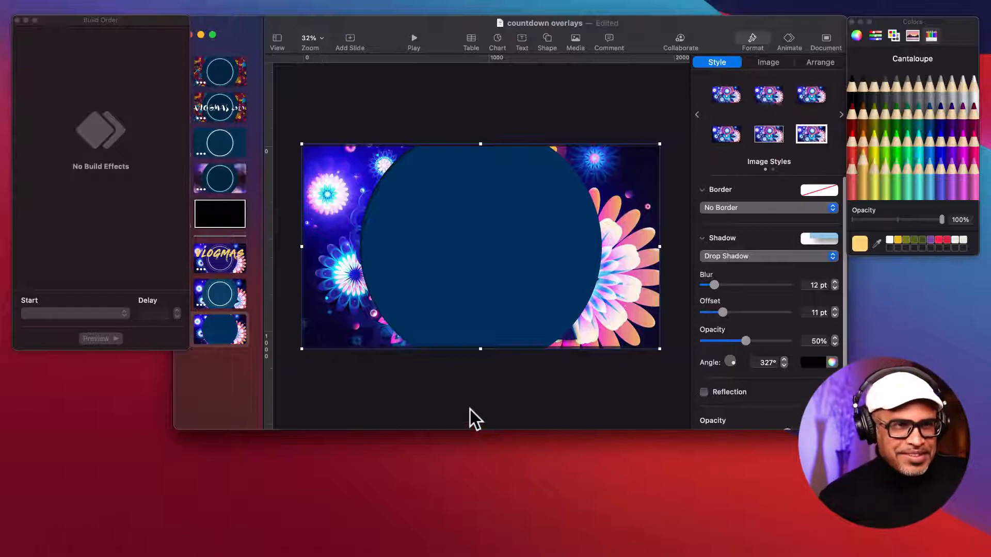
# - Insert a basic circle on the slide and apply the orange shape style
pyautogui.moveTo(581, 21); pyautogui.dragTo(724, 49)
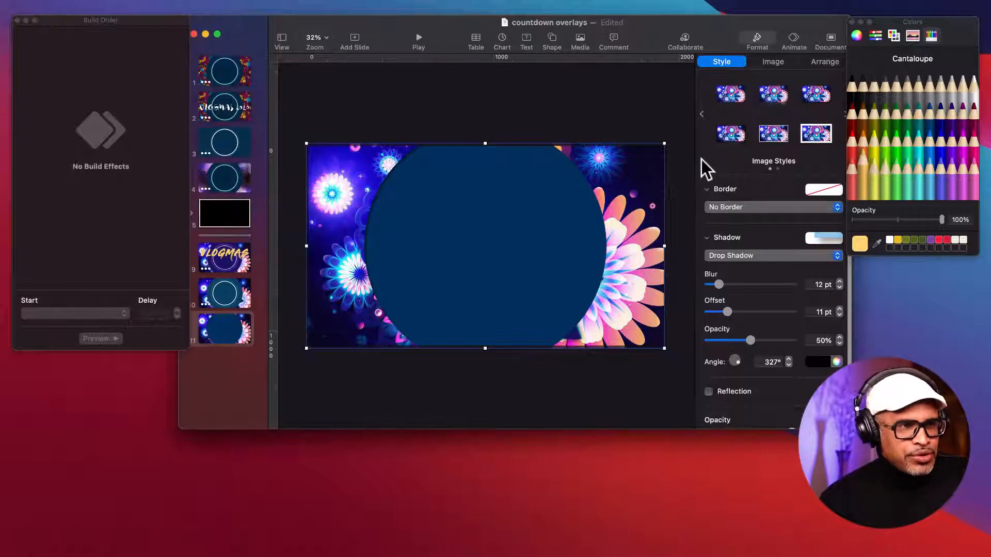
pyautogui.click(644, 110)
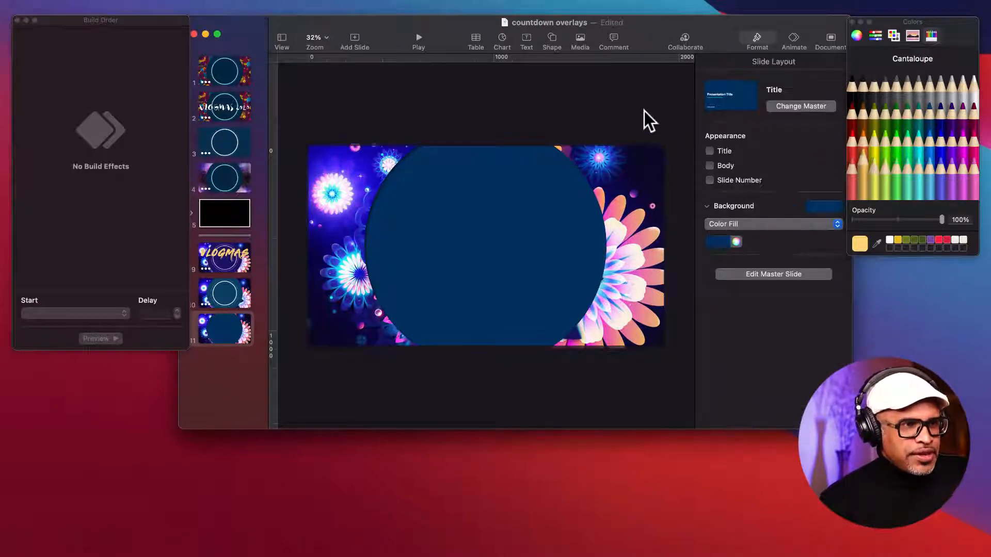
pyautogui.click(553, 40)
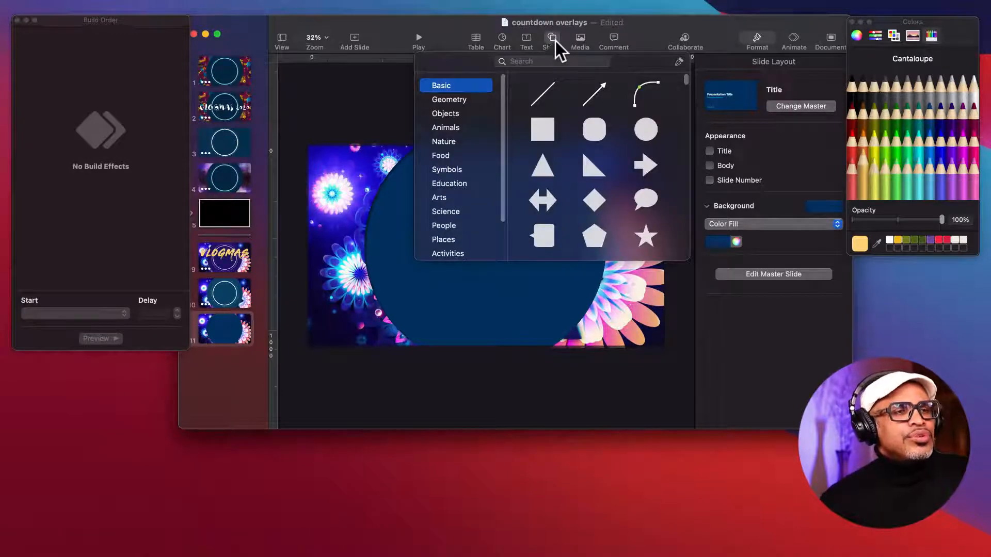
pyautogui.click(645, 126)
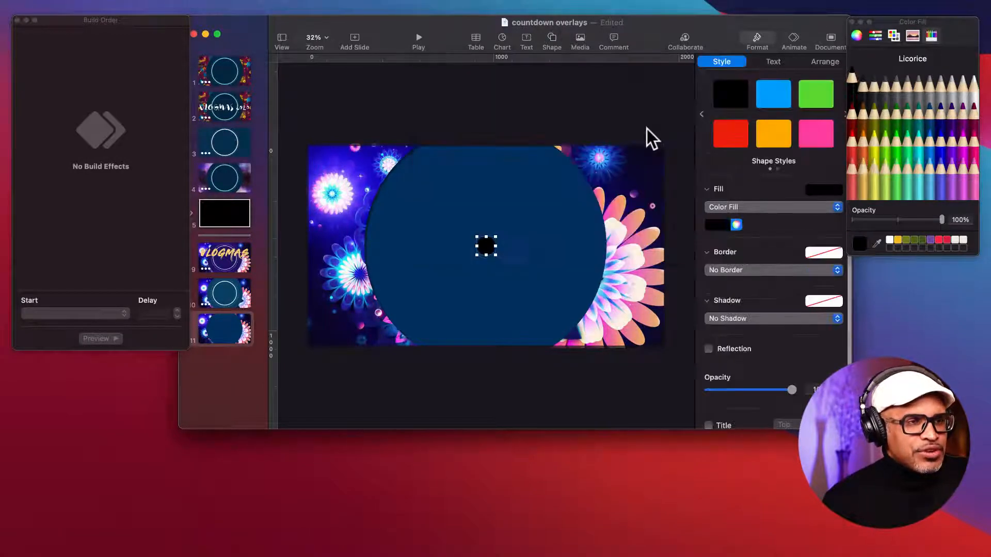
pyautogui.click(780, 136)
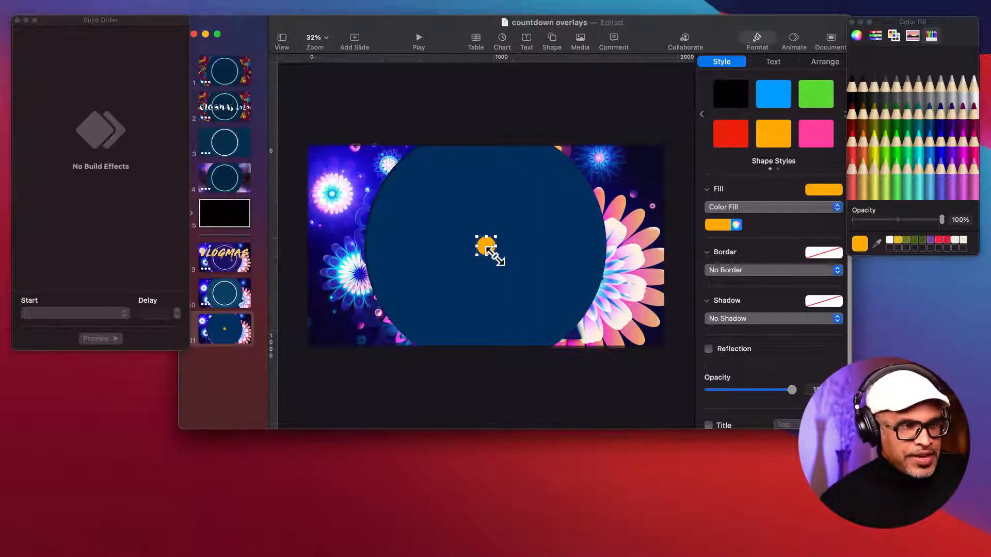
# - Enlarge the orange circle to nearly the slide's height and centre it within the round cutout
pyautogui.moveTo(493, 253); pyautogui.dragTo(587, 346)
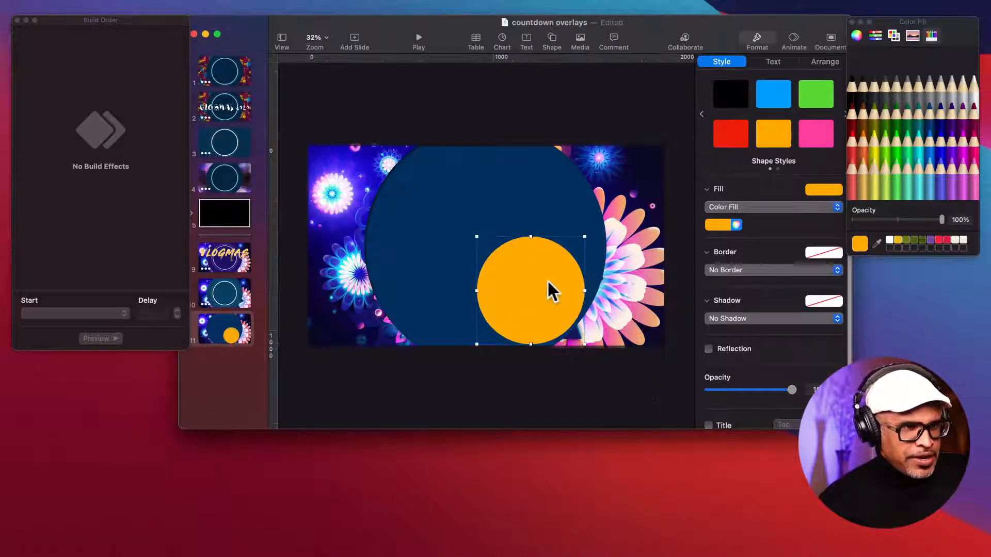
pyautogui.moveTo(547, 280); pyautogui.dragTo(474, 206)
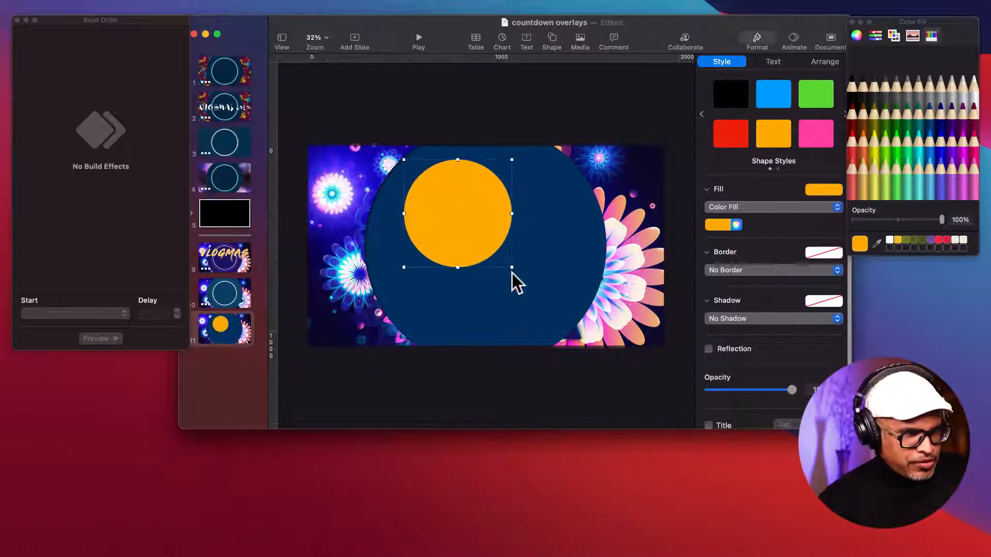
pyautogui.moveTo(511, 266); pyautogui.dragTo(568, 326)
pyautogui.moveTo(570, 328); pyautogui.dragTo(575, 332)
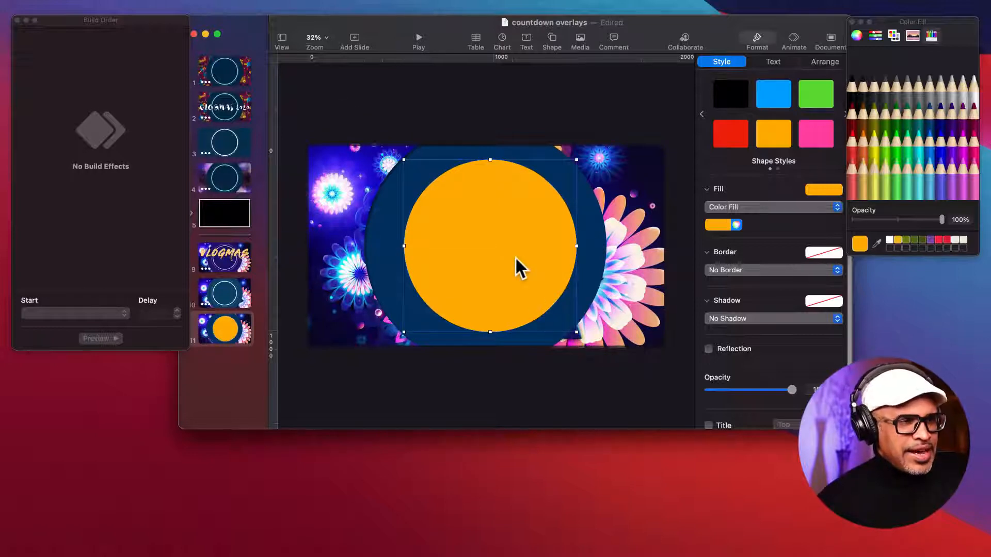
pyautogui.moveTo(515, 259); pyautogui.dragTo(513, 259)
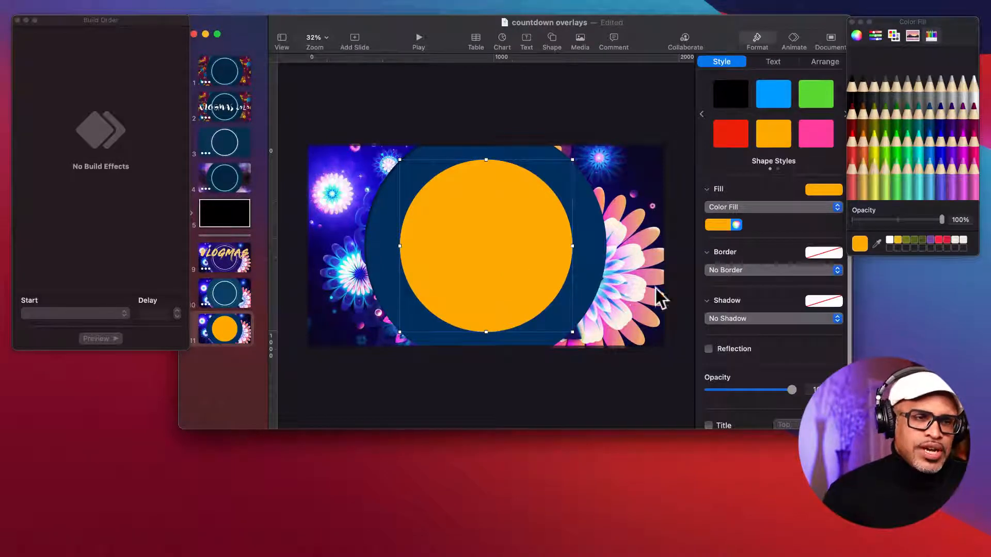
# - Add a line border to the orange circle
pyautogui.click(749, 271)
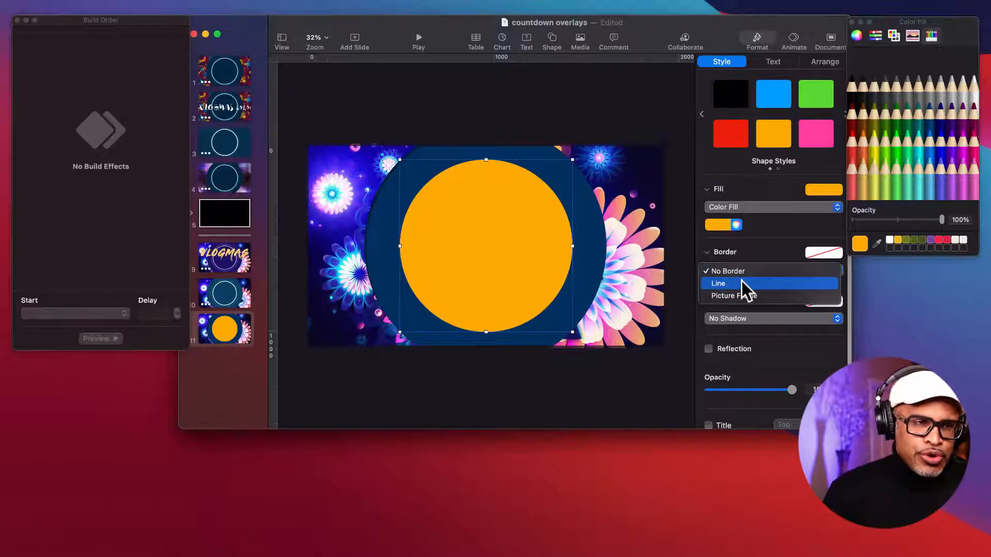
pyautogui.click(741, 283)
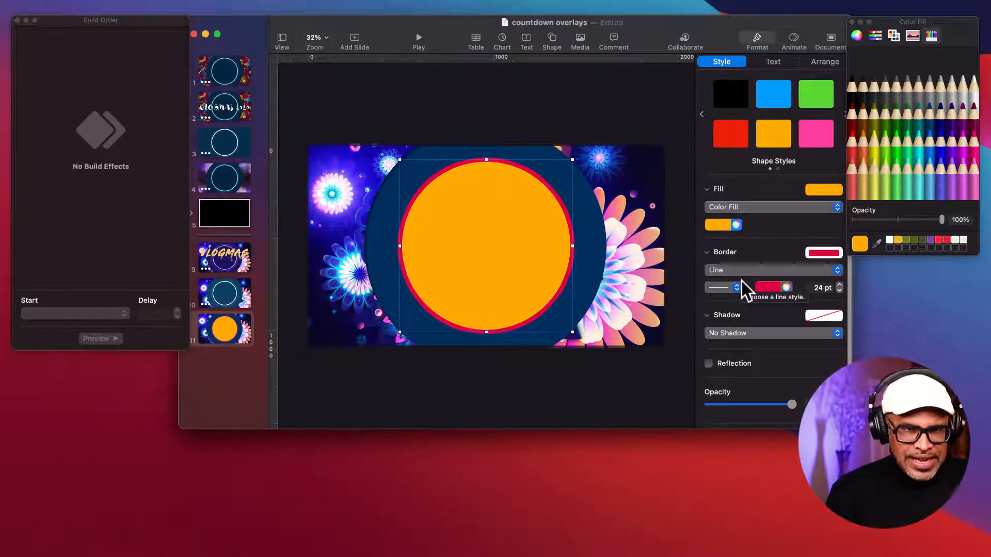
# - Remove the circle's orange fill and change its red border to the round-dotted line style
pyautogui.click(768, 208)
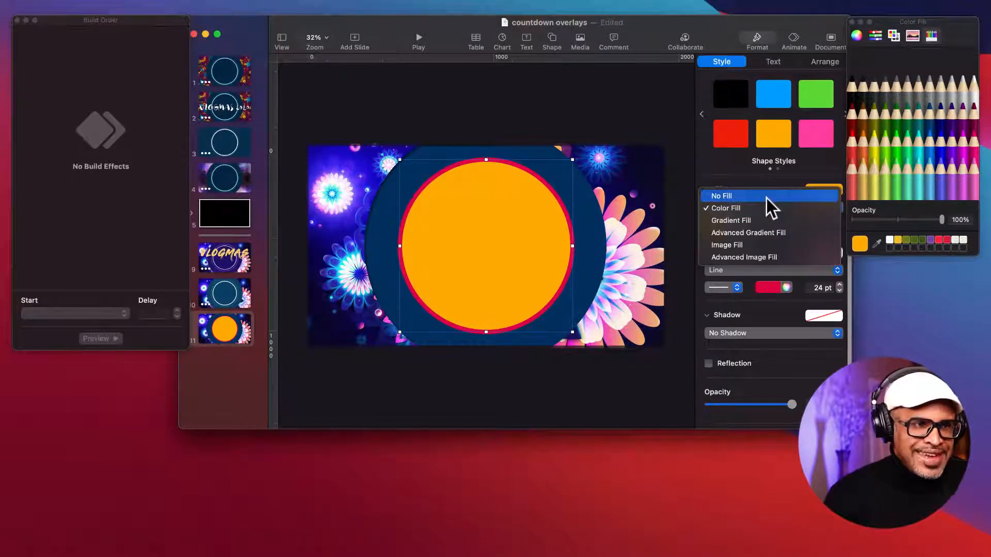
pyautogui.click(766, 198)
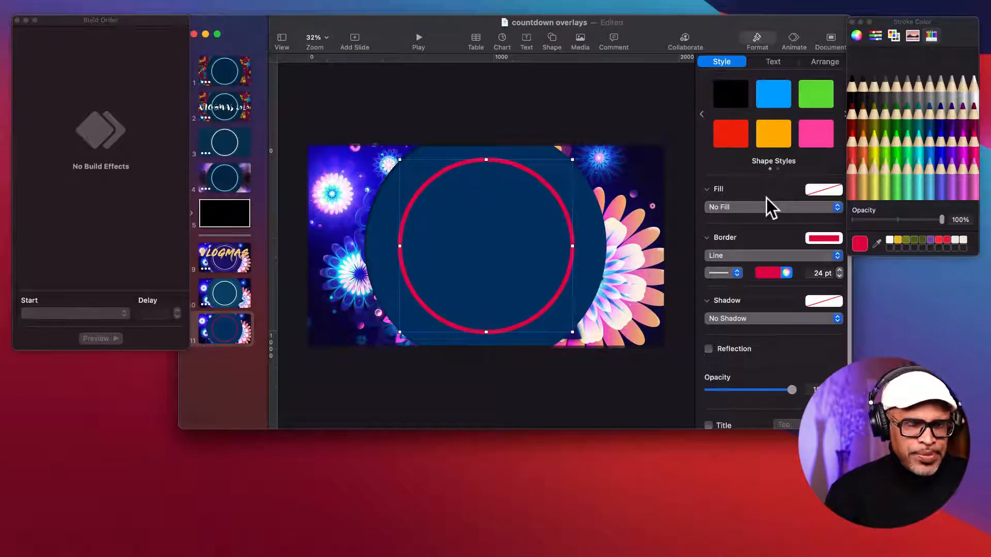
pyautogui.click(737, 273)
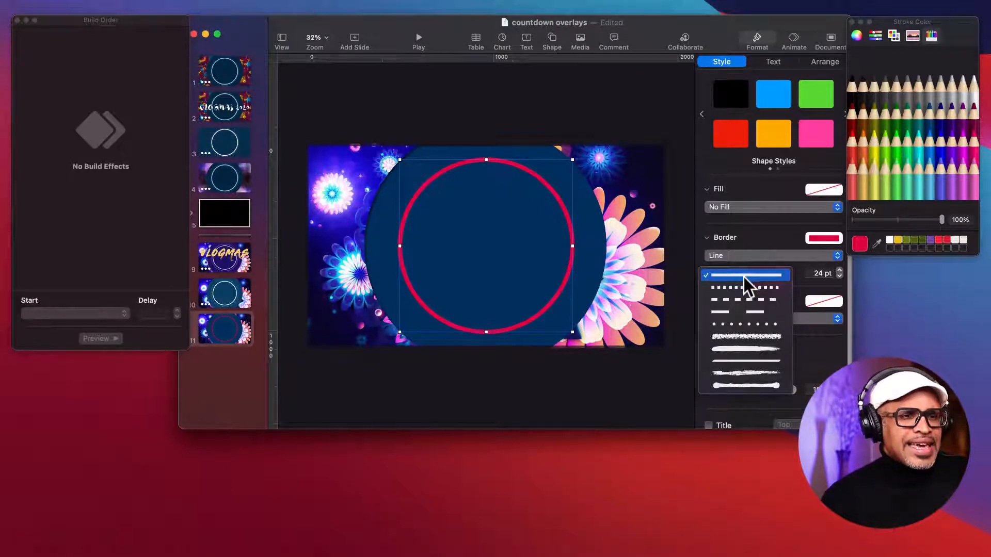
pyautogui.click(741, 326)
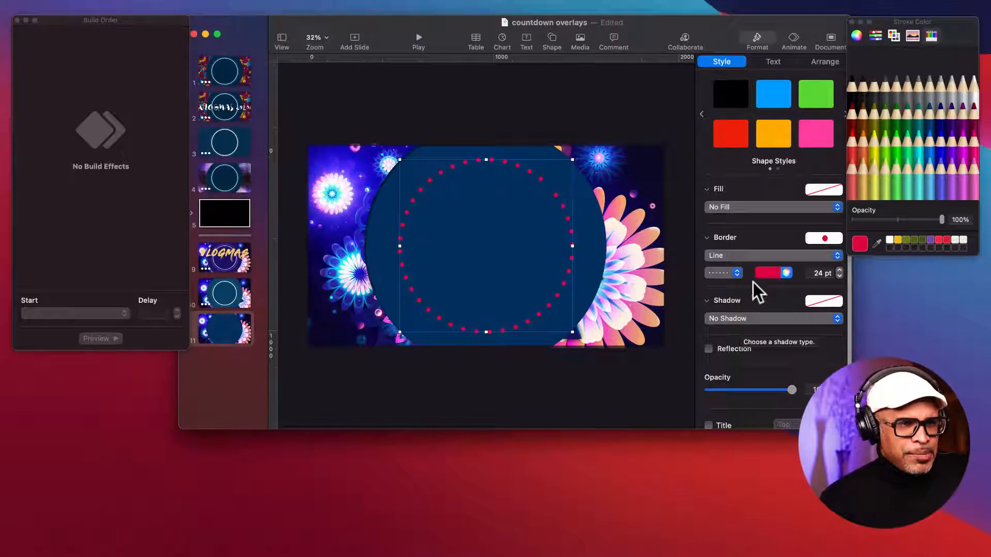
# - Set the dotted circle's border width to 25 pt
pyautogui.click(839, 276)
pyautogui.click(839, 276)
pyautogui.click(840, 276)
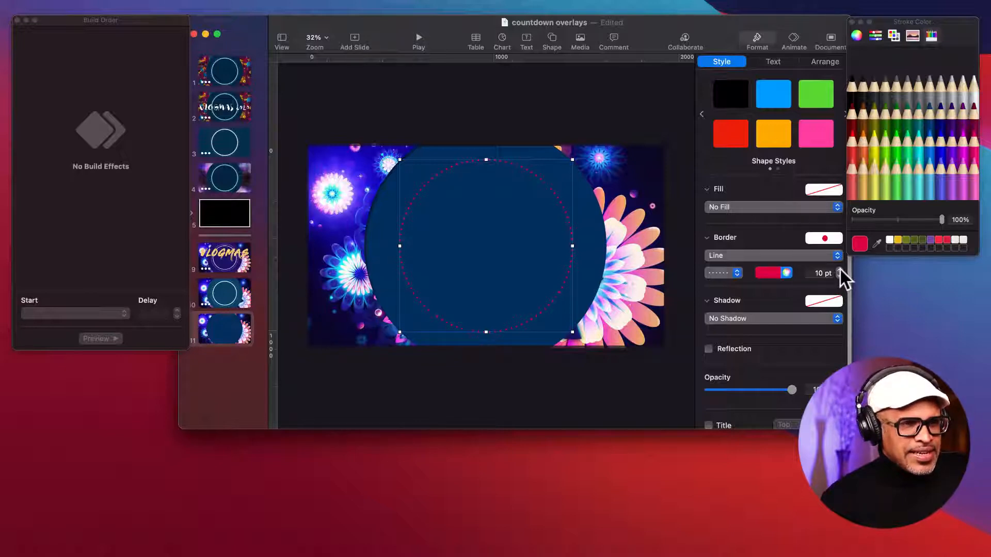
pyautogui.click(840, 271)
pyautogui.click(840, 271)
pyautogui.click(839, 270)
pyautogui.click(840, 270)
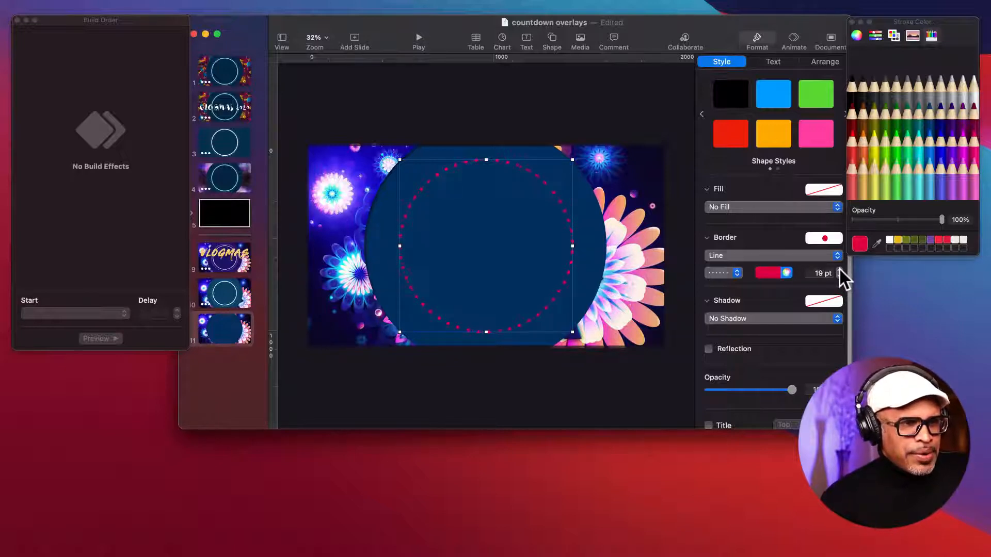
pyautogui.click(840, 270)
pyautogui.click(839, 270)
pyautogui.click(839, 270)
pyautogui.click(839, 270)
pyautogui.click(839, 270)
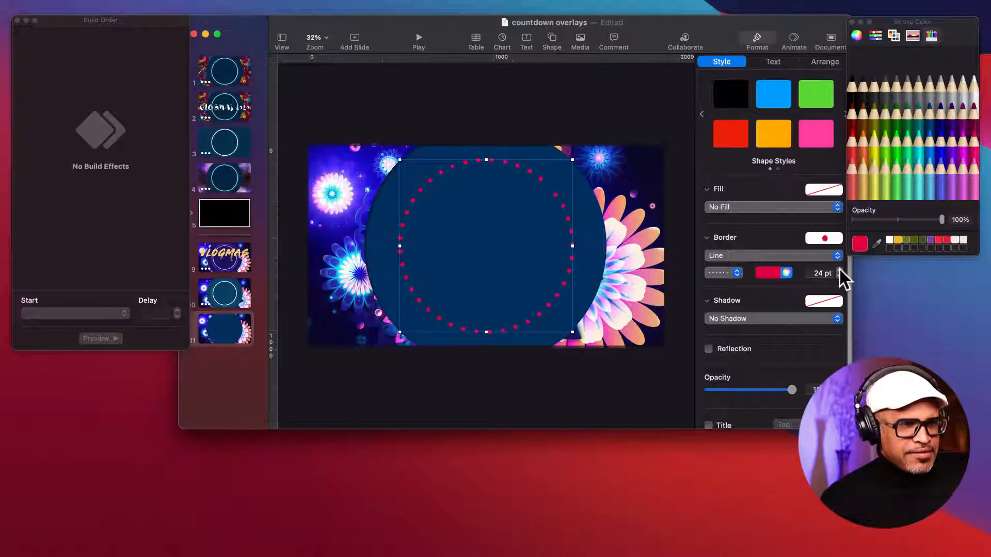
pyautogui.click(839, 271)
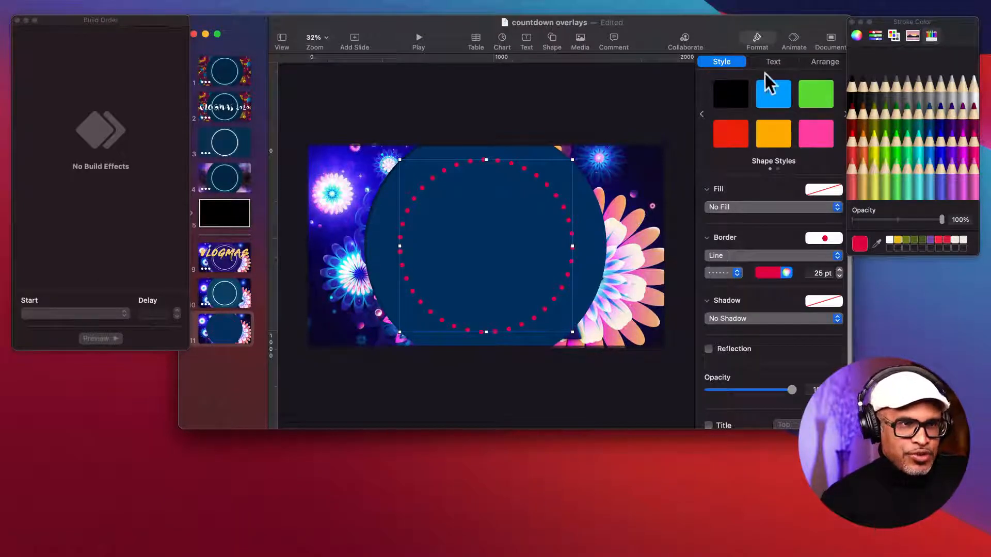
# - Add a Twist and Scale build-in effect to the dotted circle
pyautogui.click(793, 40)
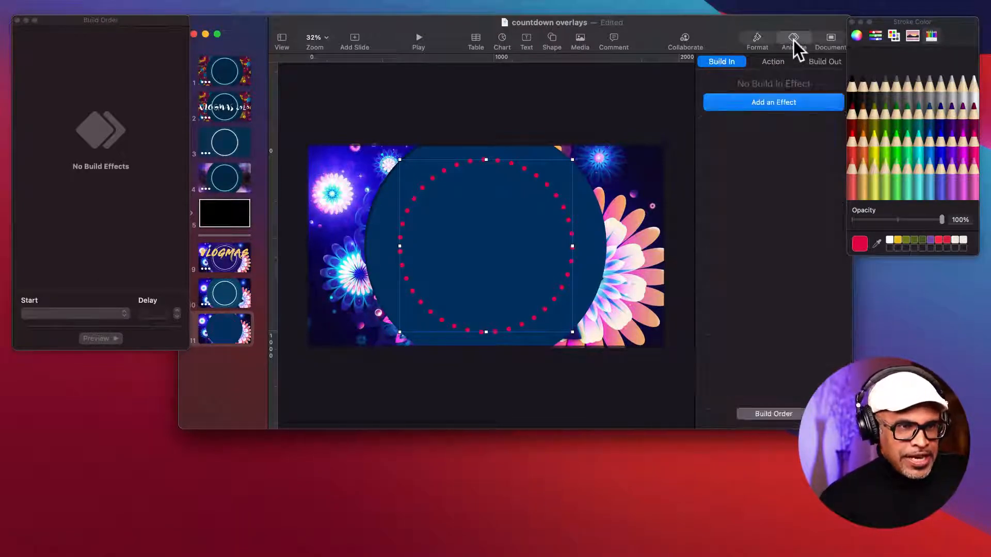
pyautogui.click(782, 107)
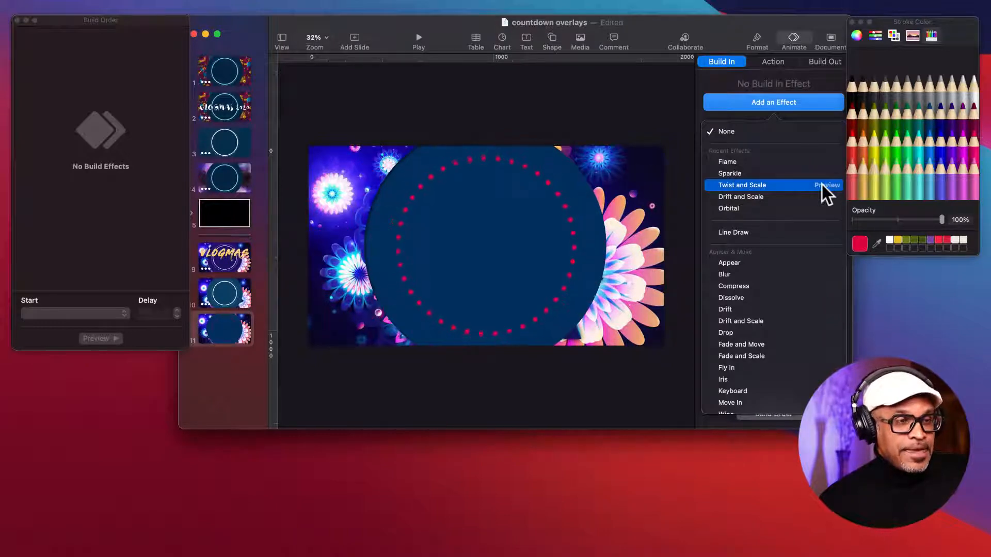
pyautogui.click(745, 185)
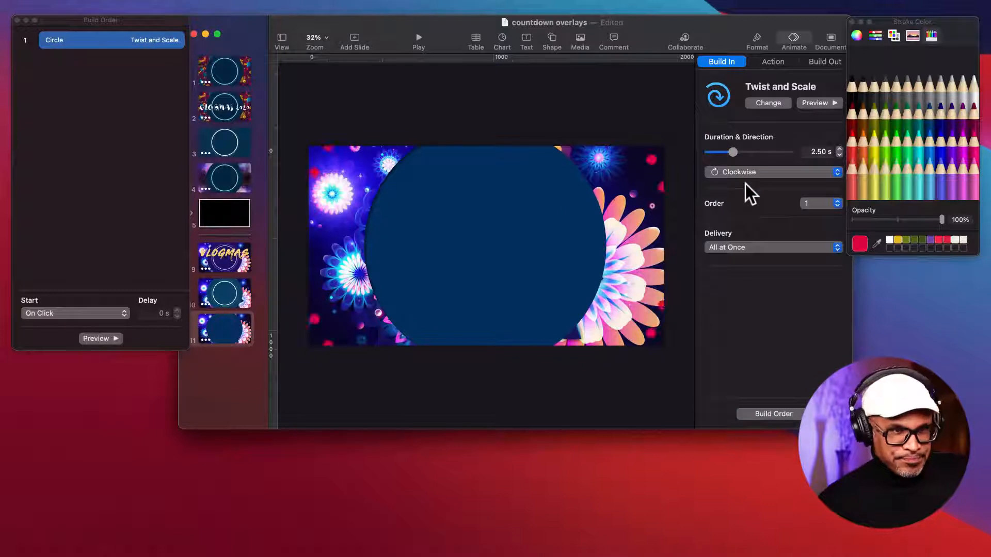
# - Set the Twist and Scale duration to 1.00 s and preview the circle's animation
pyautogui.click(839, 154)
pyautogui.click(840, 154)
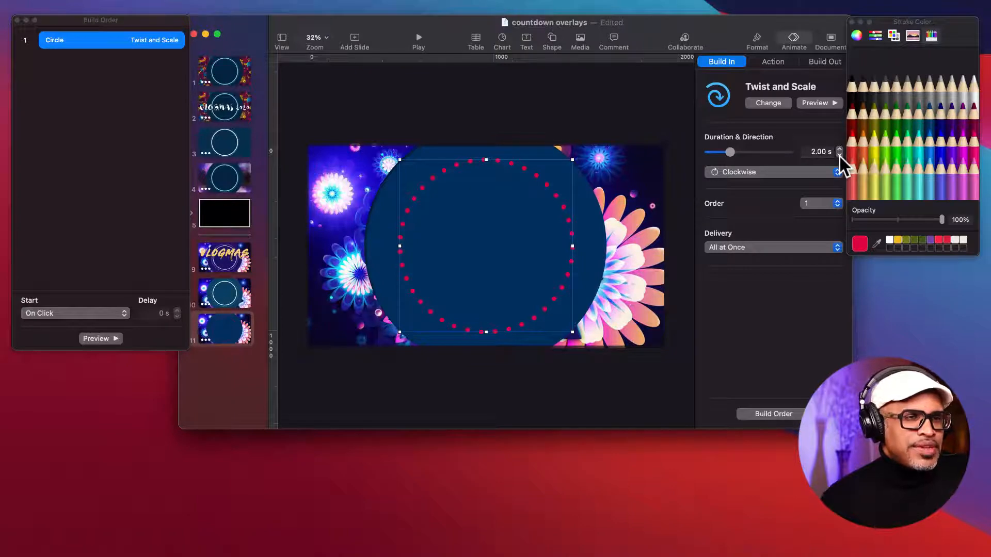
pyautogui.click(839, 155)
pyautogui.click(839, 155)
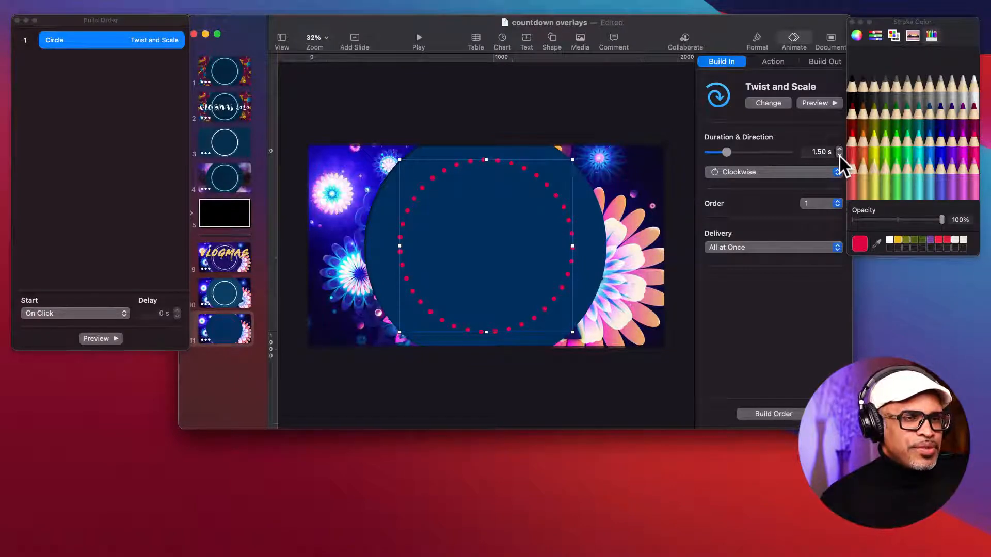
pyautogui.click(840, 155)
pyautogui.click(840, 154)
pyautogui.click(839, 155)
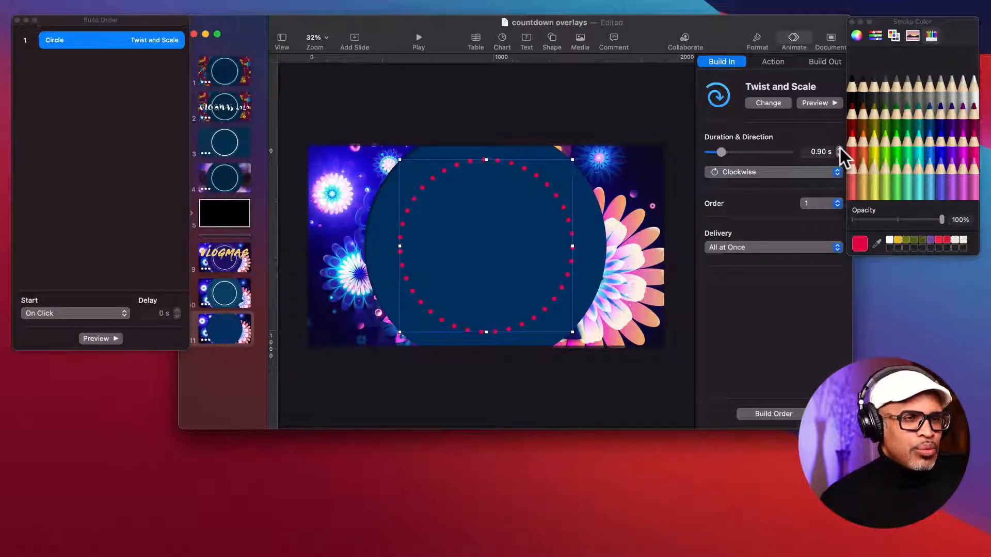
pyautogui.click(838, 148)
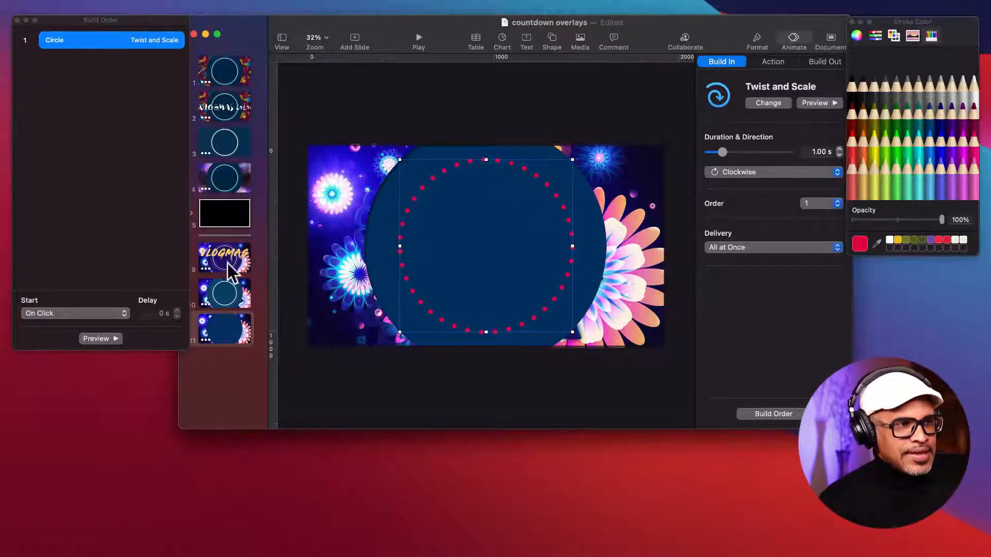
pyautogui.click(111, 337)
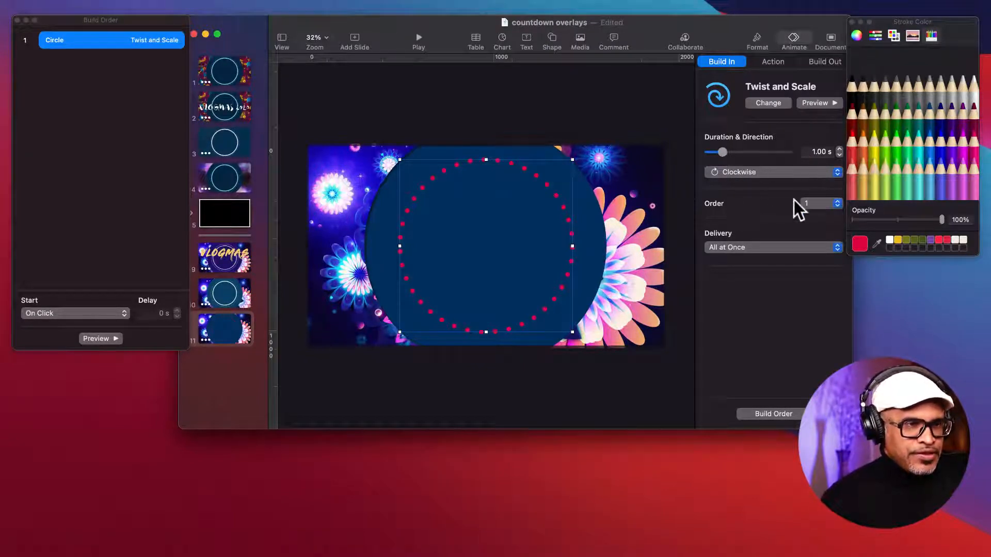
pyautogui.click(113, 339)
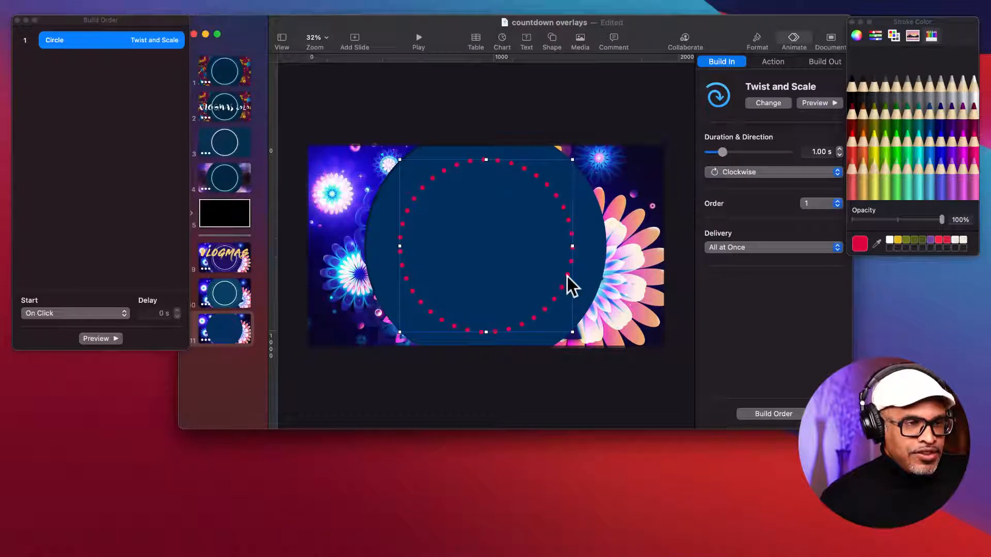
# - Duplicate the red dotted ring, colour the copy's border white and align it exactly over the original
pyautogui.moveTo(568, 277); pyautogui.dragTo(583, 285)
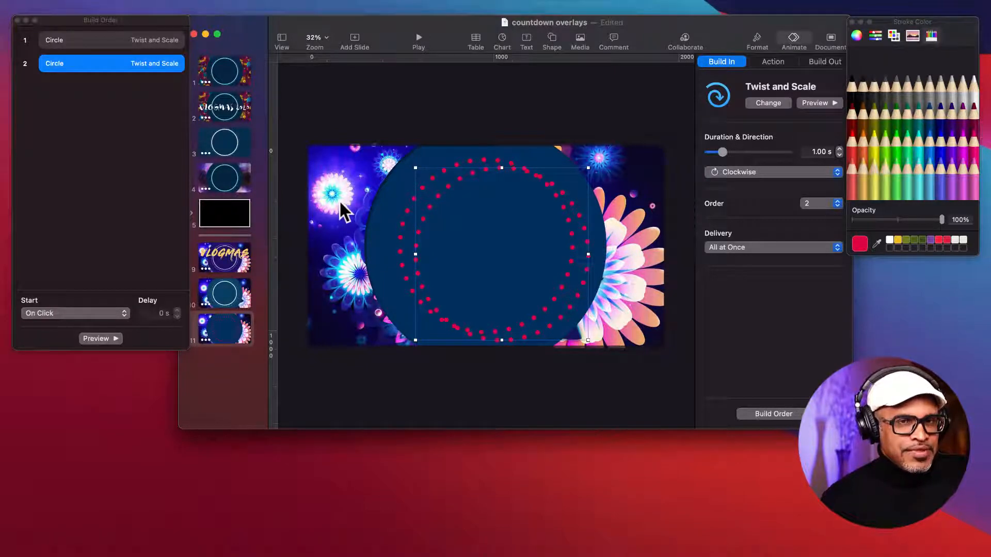
pyautogui.press('super+z')
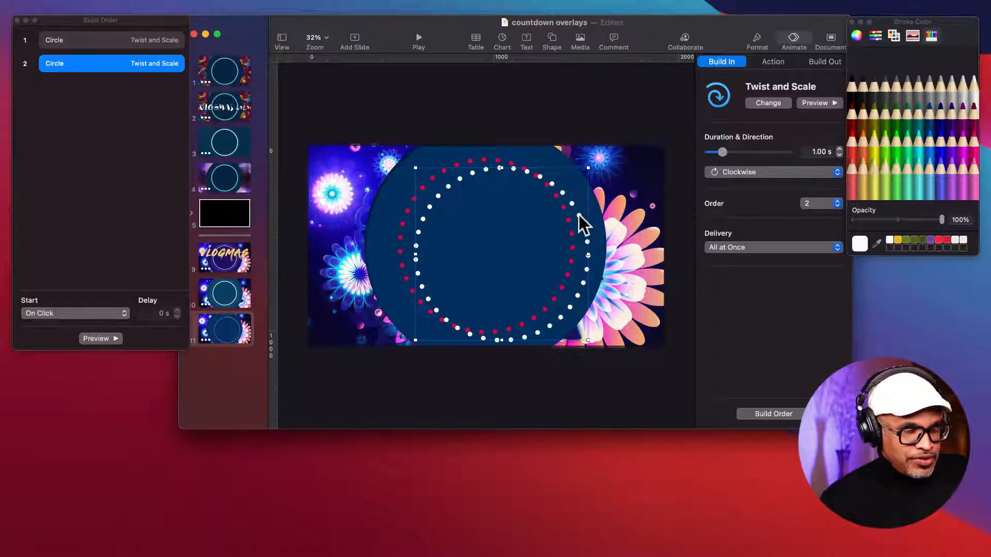
pyautogui.moveTo(578, 214); pyautogui.dragTo(562, 209)
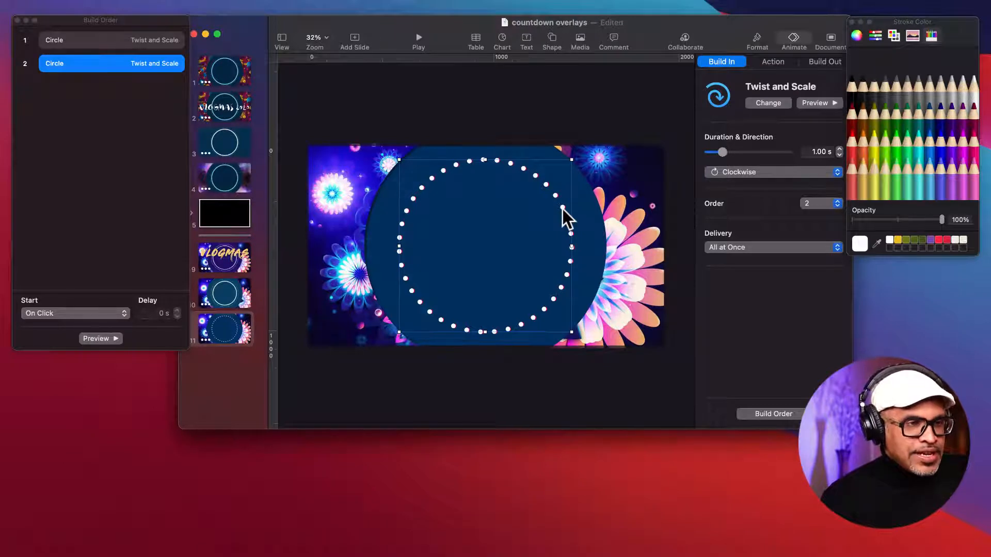
pyautogui.doubleClick(562, 209)
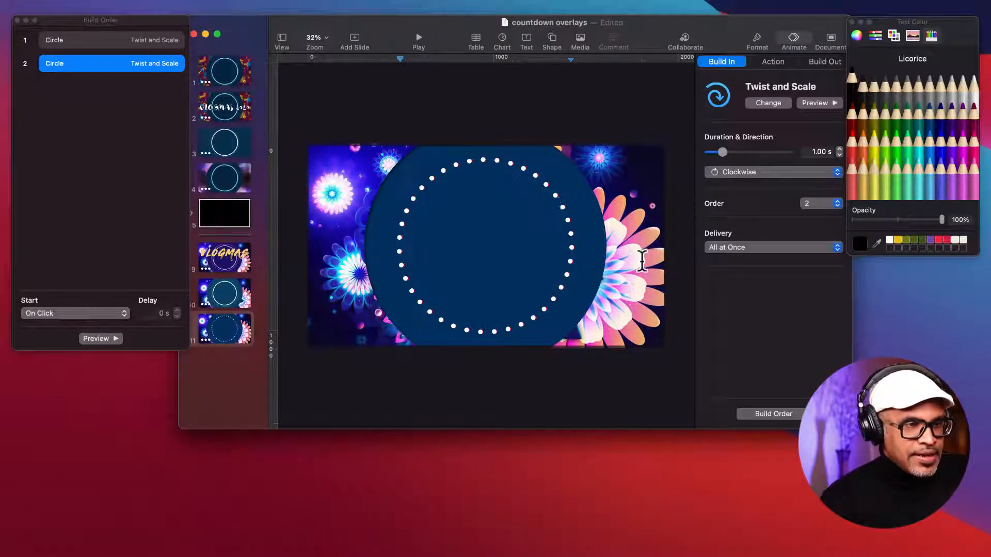
pyautogui.click(612, 252)
pyautogui.click(568, 235)
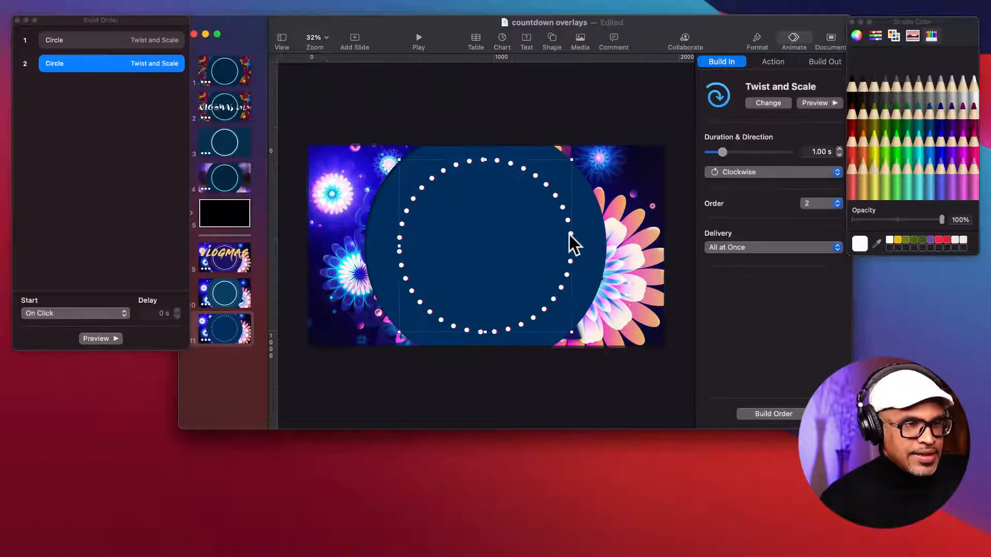
# - Duplicate the white dotted ring, colour the copy's border pink and align it over the stacked rings
pyautogui.moveTo(571, 234); pyautogui.dragTo(588, 236)
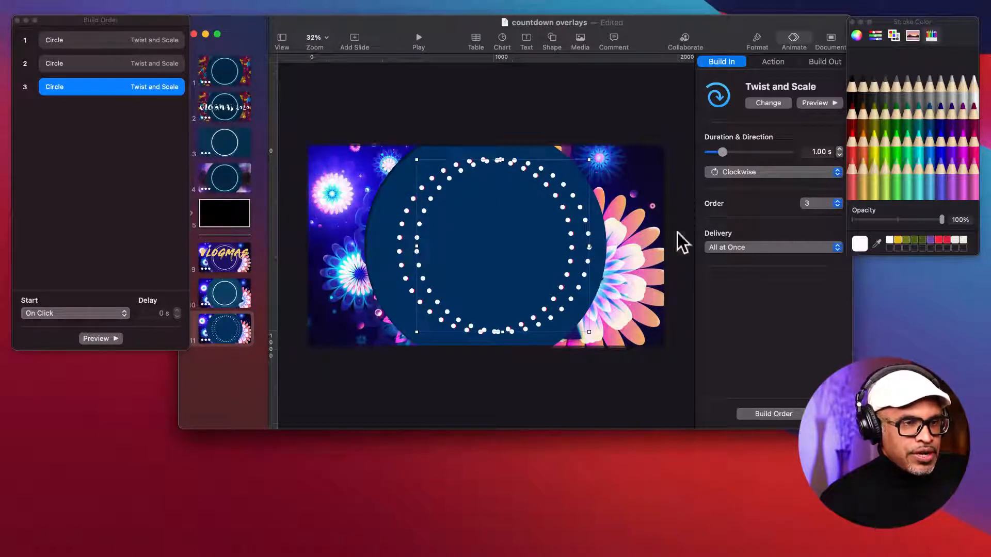
pyautogui.click(642, 247)
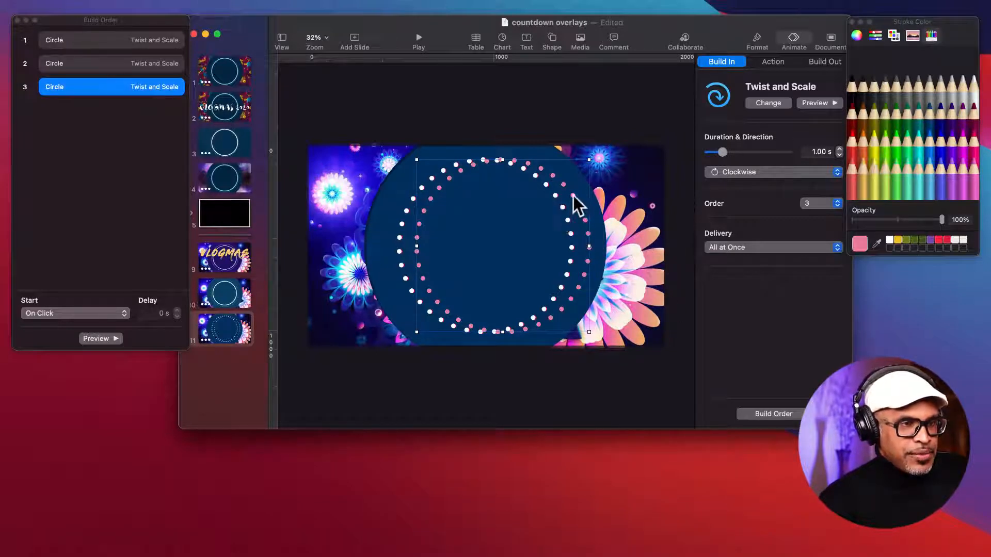
pyautogui.moveTo(573, 195); pyautogui.dragTo(558, 196)
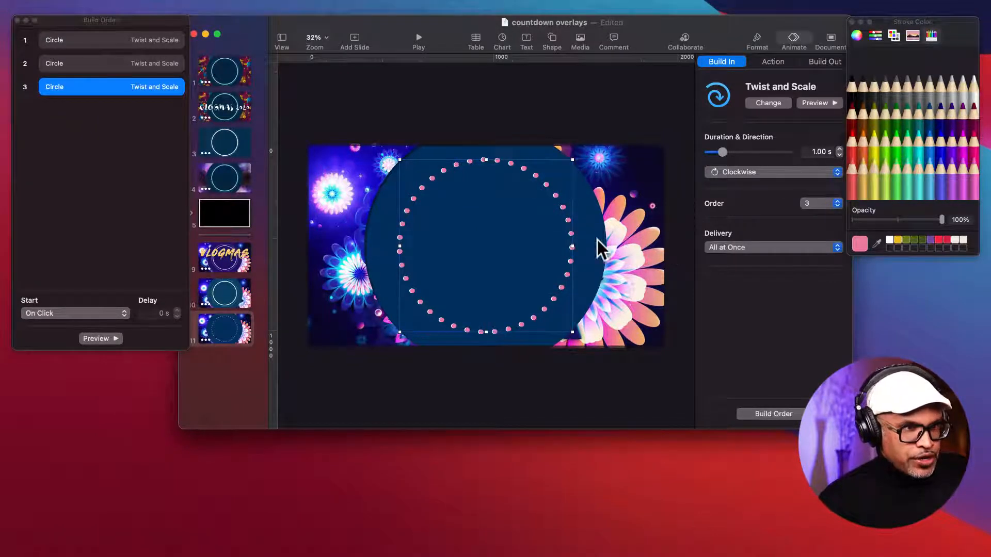
# - Duplicate the pink dotted ring and colour the copy's border a bright blue sampled from the flower image
pyautogui.moveTo(567, 220); pyautogui.dragTo(581, 222)
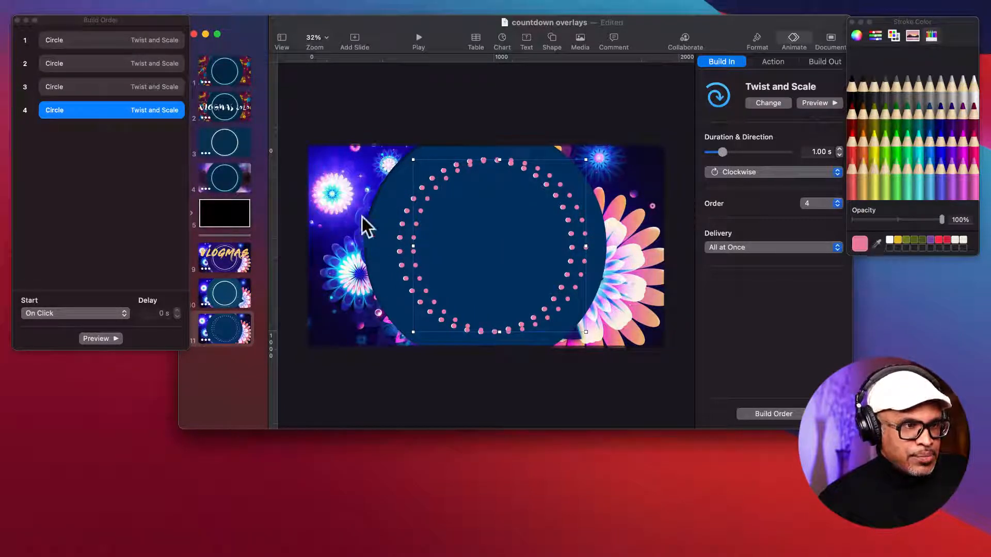
pyautogui.click(373, 180)
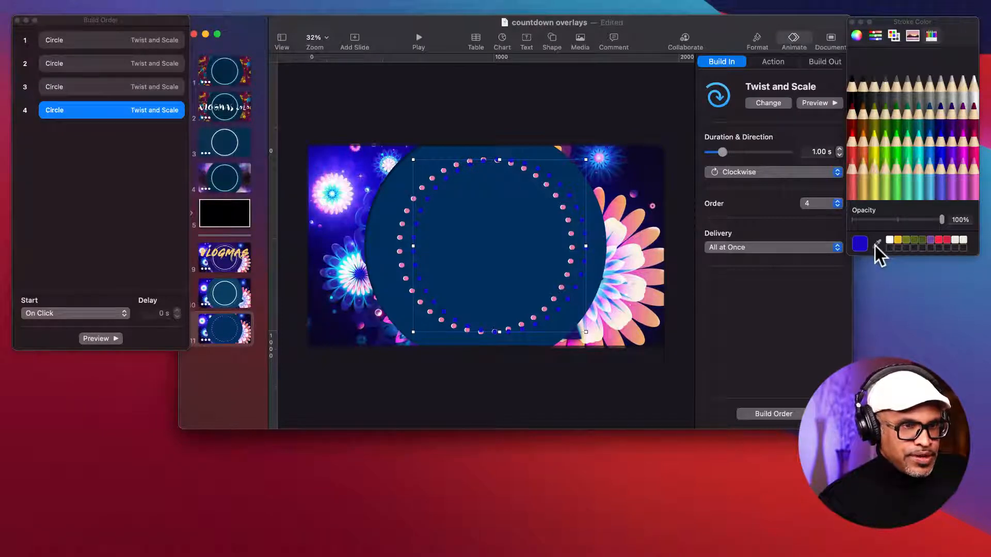
pyautogui.click(377, 171)
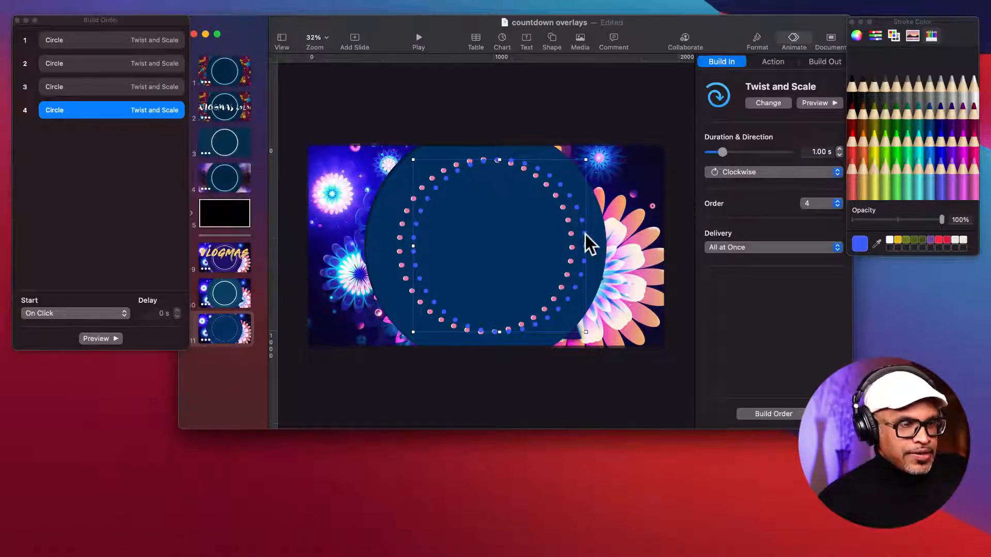
# - Stack the blue dotted ring over the others and add a yellow-bordered duplicate aligned exactly on top
pyautogui.moveTo(585, 234)
pyautogui.mouseDown()
pyautogui.moveTo(571, 237)
pyautogui.moveTo(584, 234)
pyautogui.mouseUp()
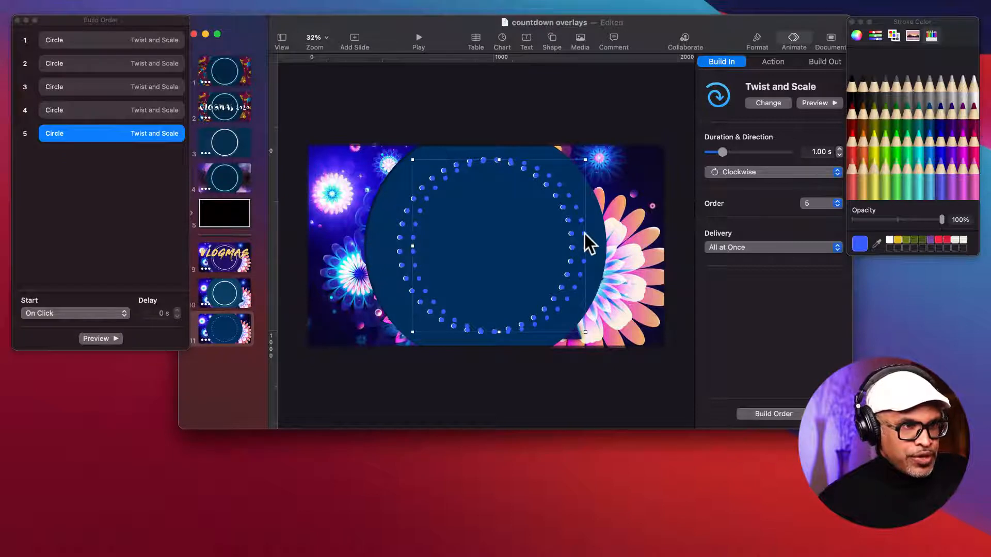
pyautogui.click(897, 240)
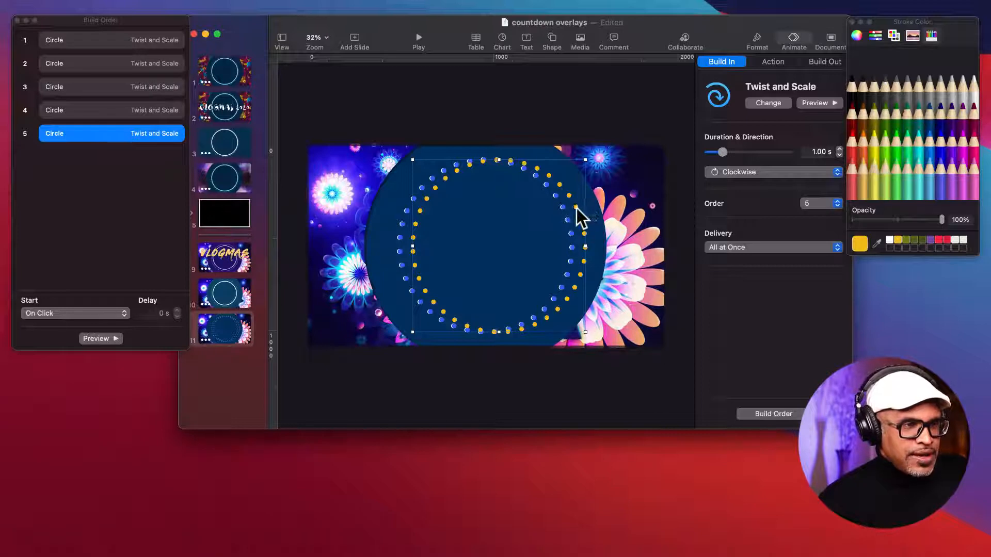
pyautogui.moveTo(576, 208); pyautogui.dragTo(565, 210)
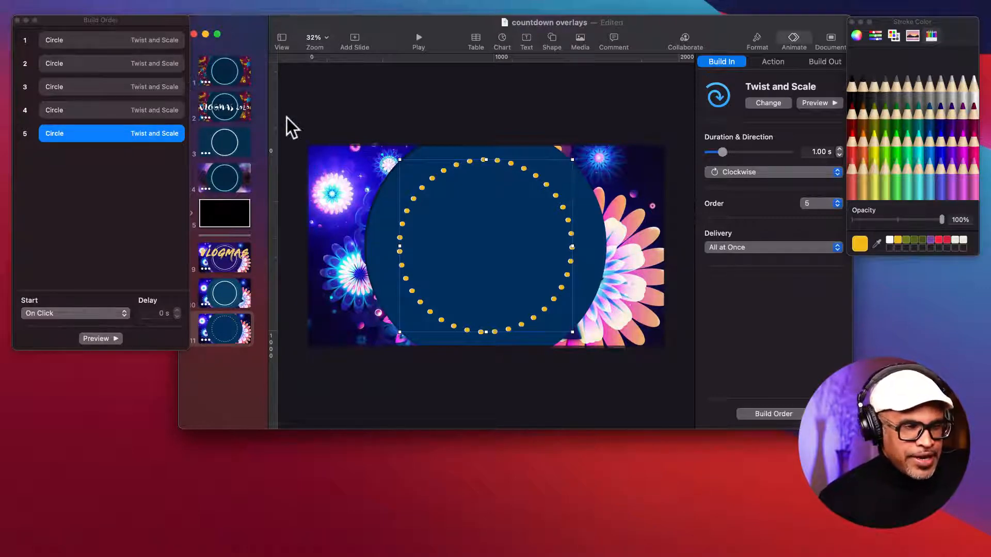
# - Insert a basic circle, enlarge it to the dotted ring's diameter and centre it over the ring
pyautogui.click(555, 36)
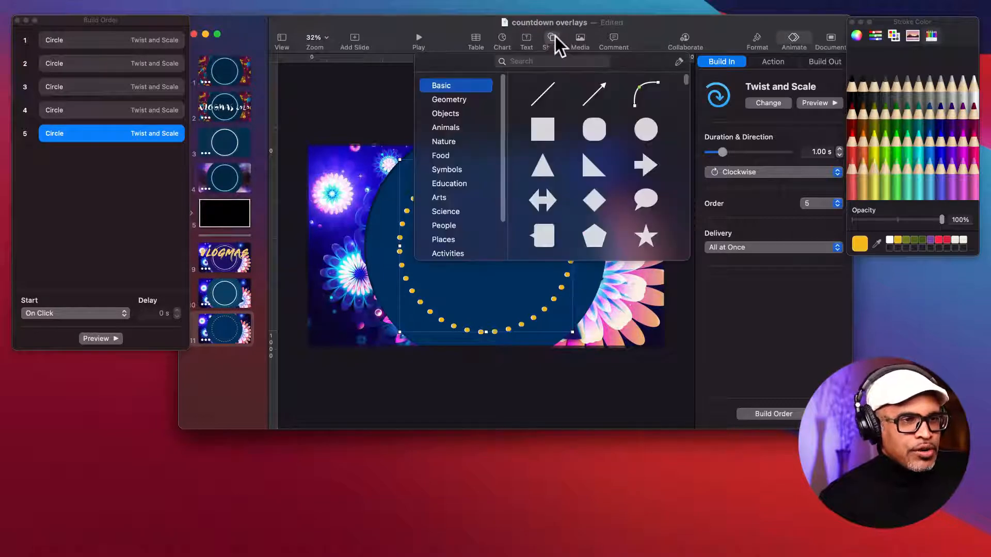
pyautogui.click(646, 128)
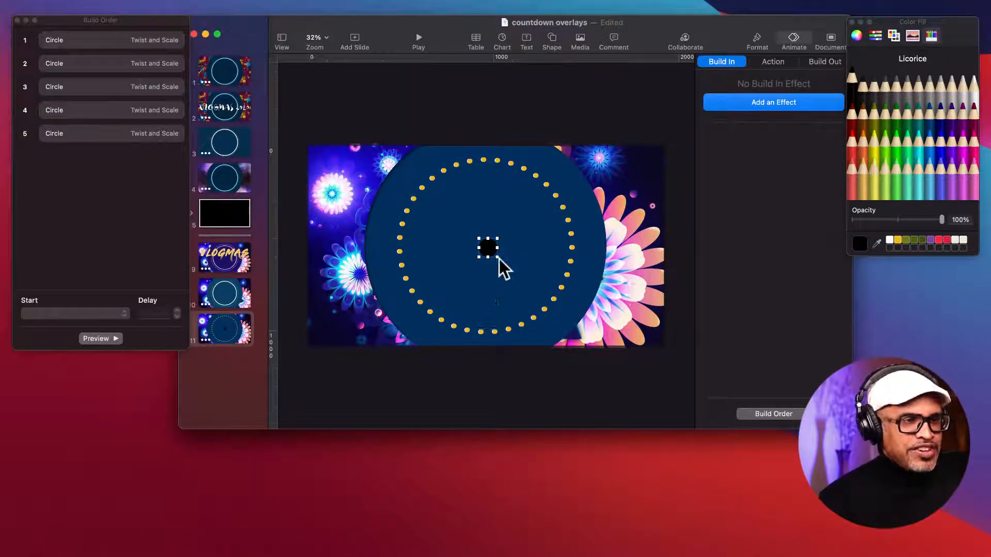
pyautogui.moveTo(498, 257); pyautogui.dragTo(635, 404)
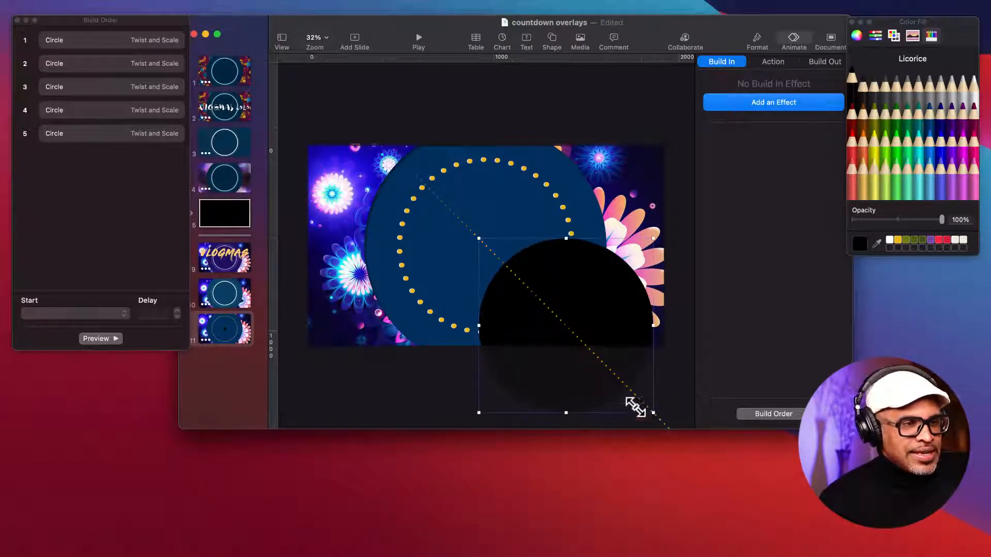
pyautogui.moveTo(590, 332); pyautogui.dragTo(511, 258)
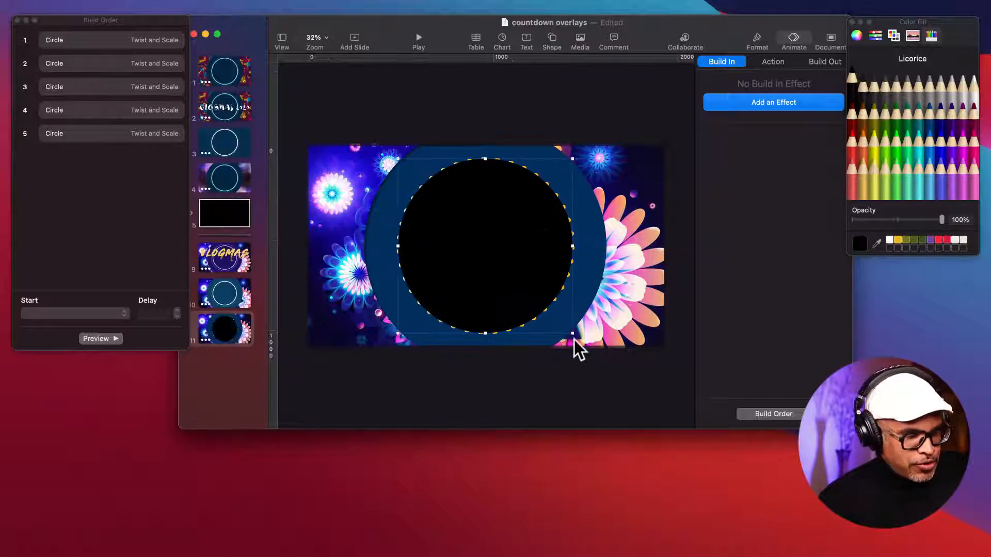
# - Shrink the black circle to fit inside the dotted ring, centre it and give it a solid line border
pyautogui.moveTo(573, 332); pyautogui.dragTo(543, 304)
pyautogui.moveTo(477, 233); pyautogui.dragTo(490, 248)
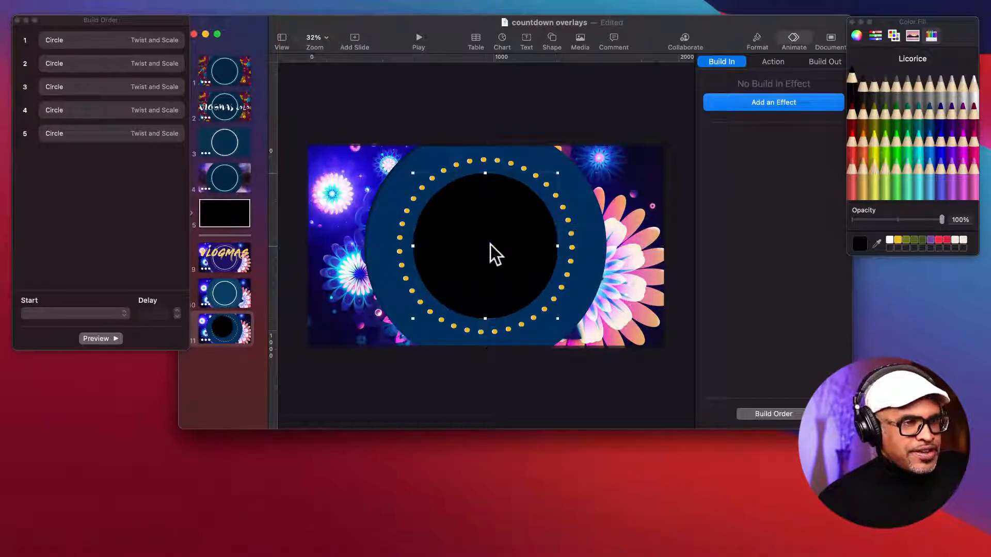
pyautogui.click(757, 42)
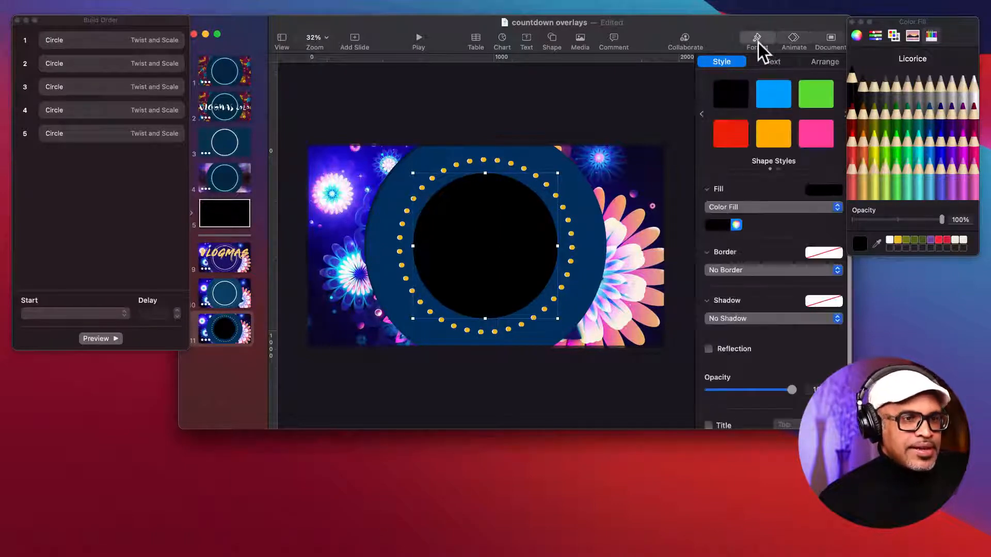
pyautogui.click(754, 271)
pyautogui.click(746, 283)
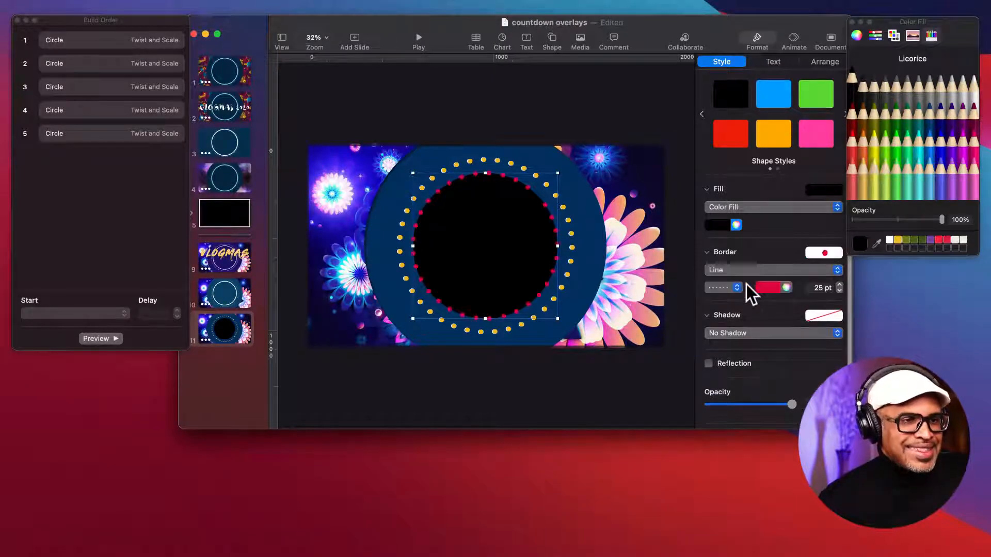
pyautogui.click(736, 287)
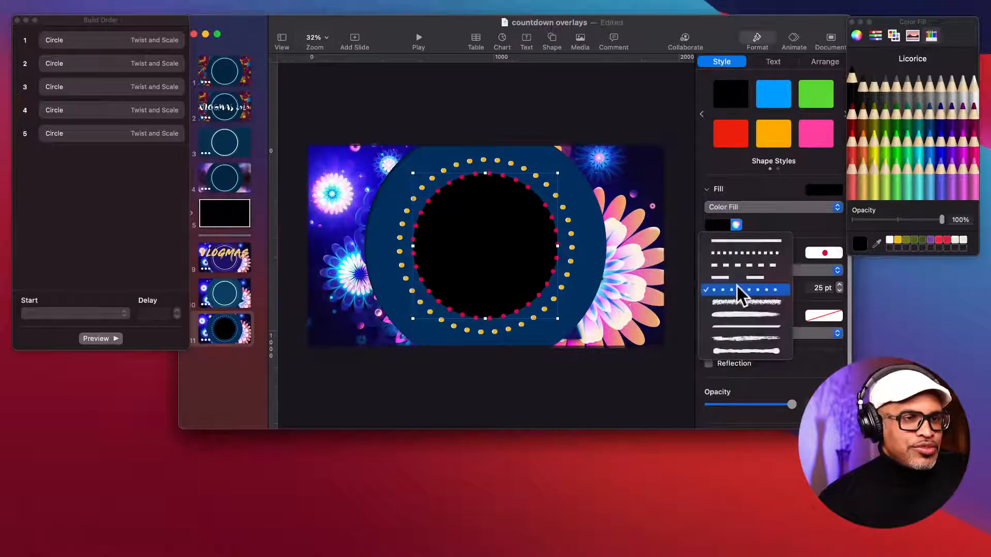
pyautogui.click(749, 242)
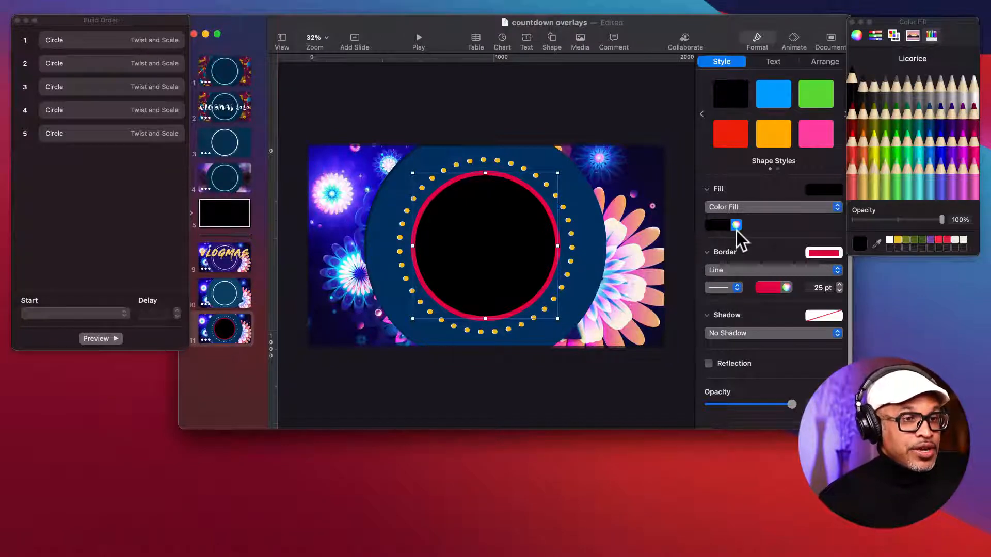
# - Remove the inner circle's fill and colour its border white
pyautogui.click(747, 209)
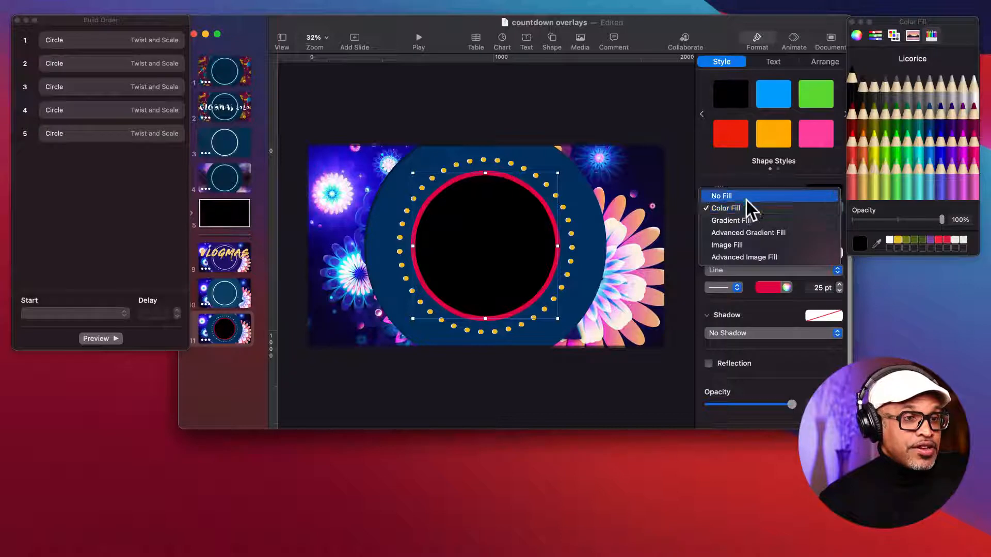
pyautogui.click(745, 197)
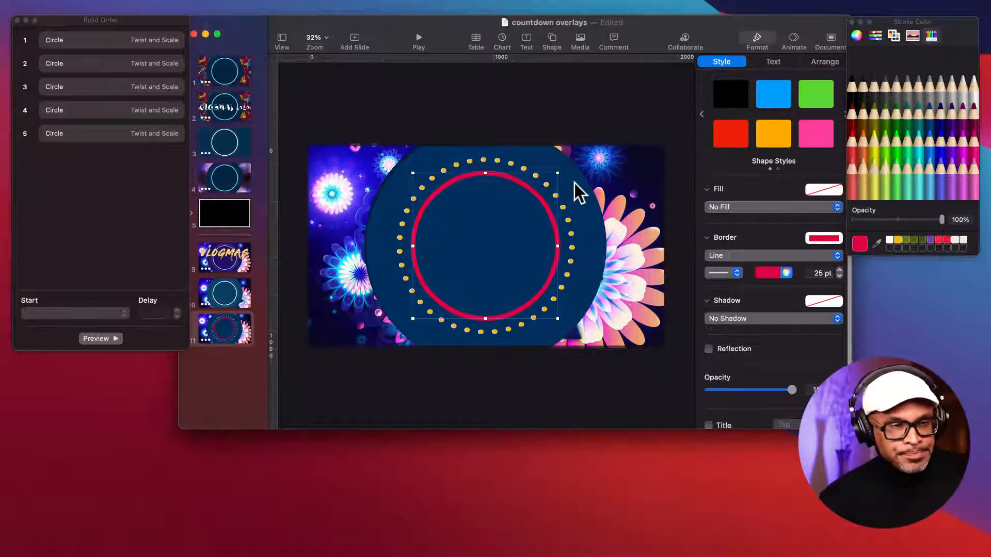
pyautogui.click(775, 273)
pyautogui.click(717, 350)
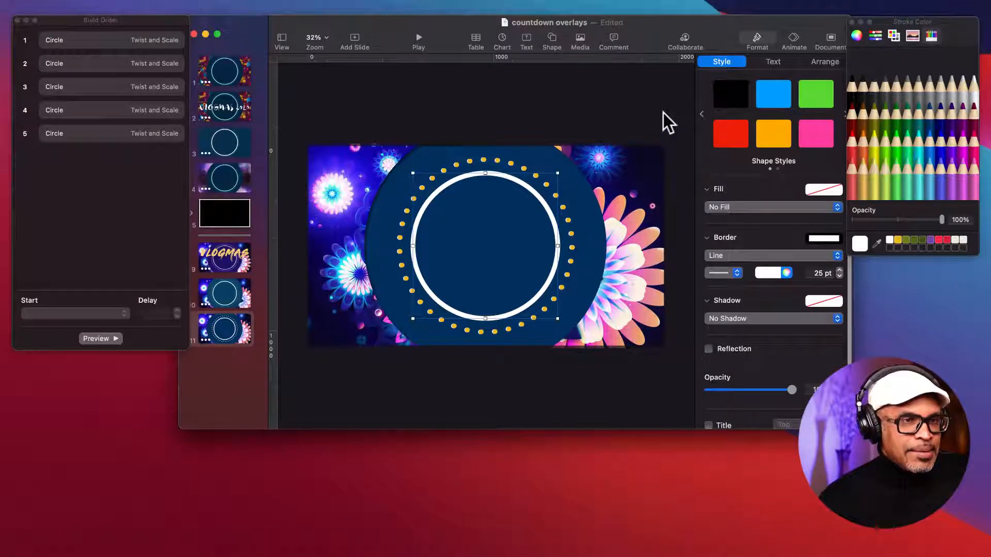
# - Preview the Sparkle effect on the solid white ring and apply it as the ring's build-in
pyautogui.click(794, 41)
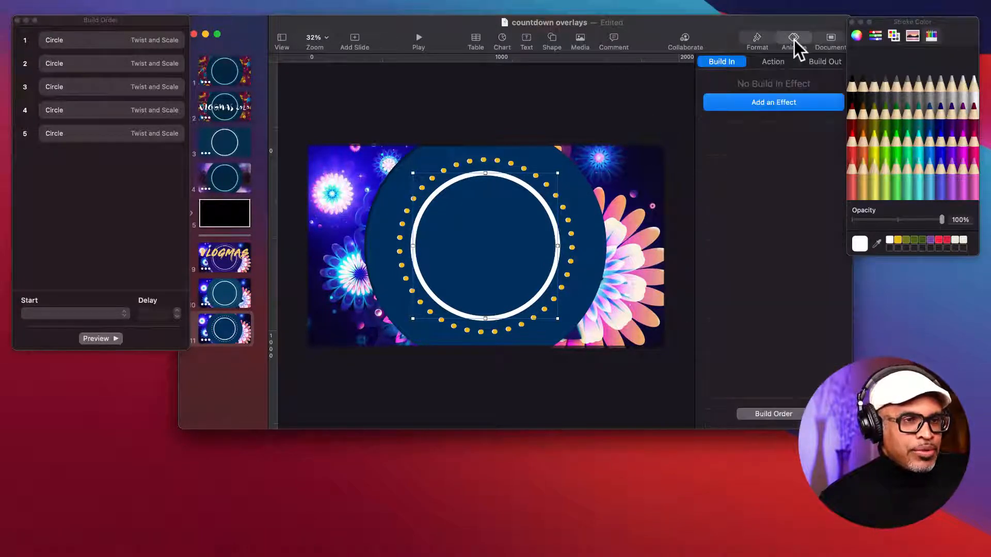
pyautogui.click(784, 101)
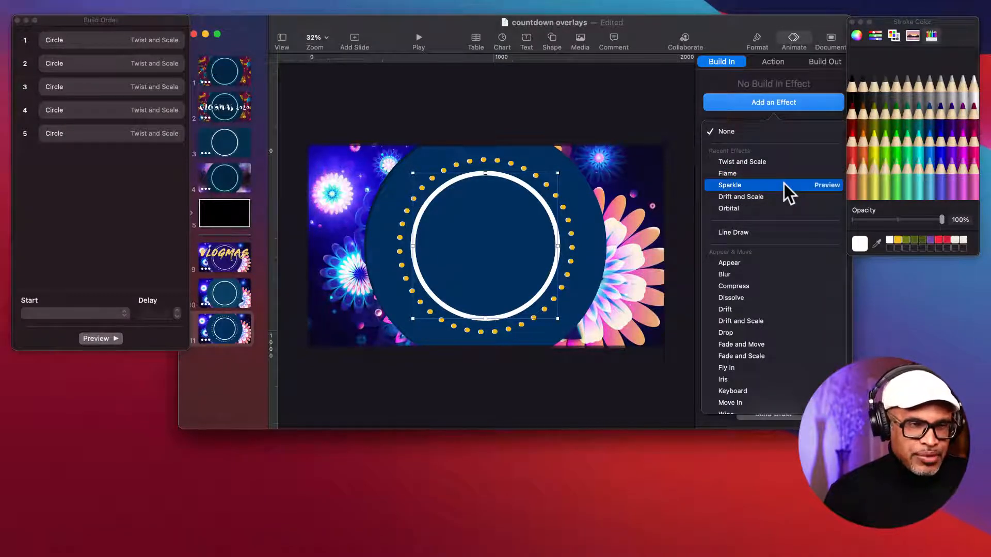
pyautogui.click(824, 187)
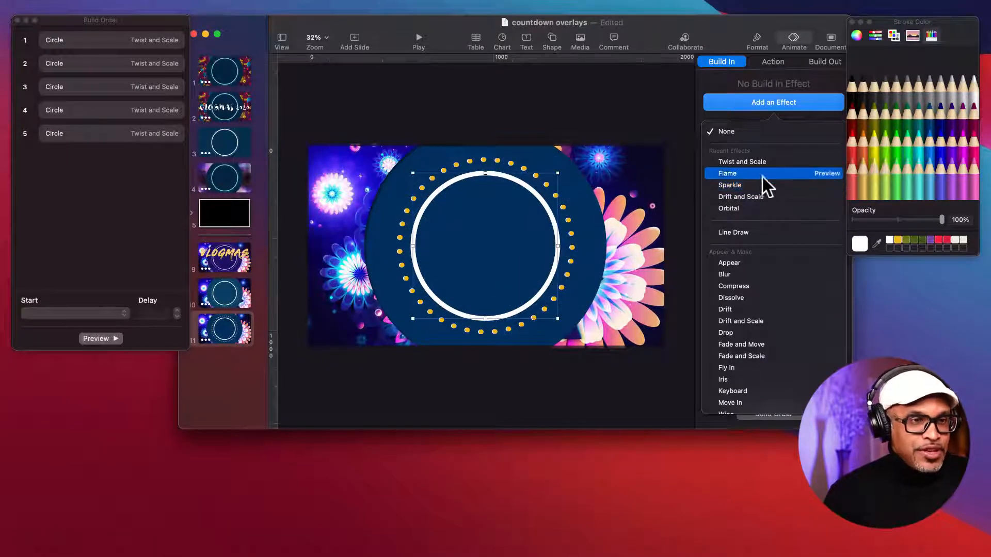
pyautogui.click(727, 182)
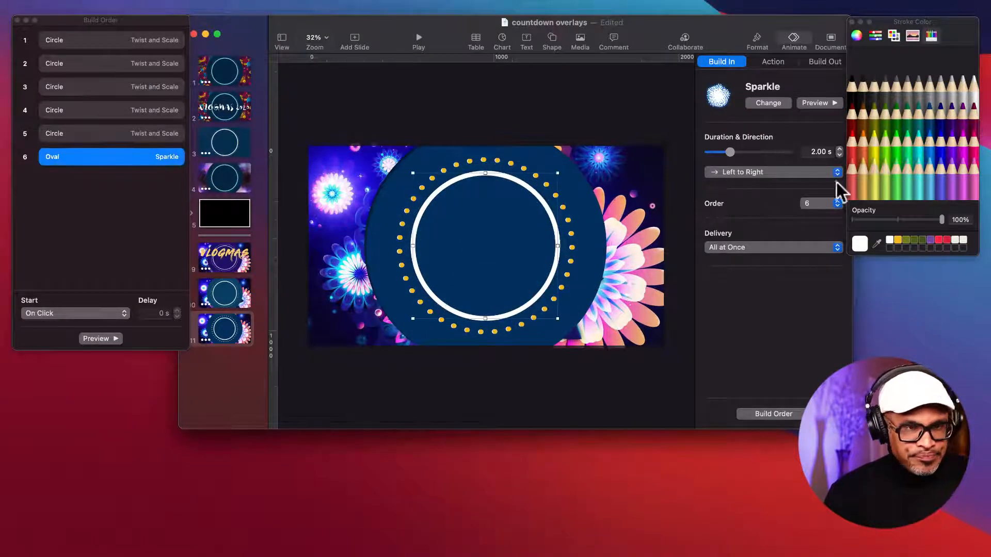
# - Set the white ring's Sparkle duration to 1.50 s and preview the build
pyautogui.click(838, 154)
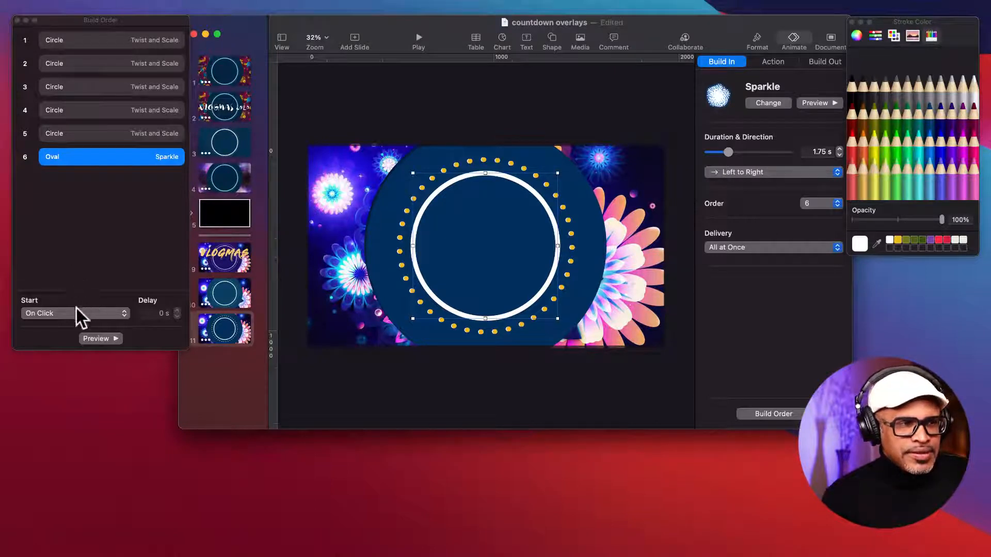
pyautogui.click(106, 340)
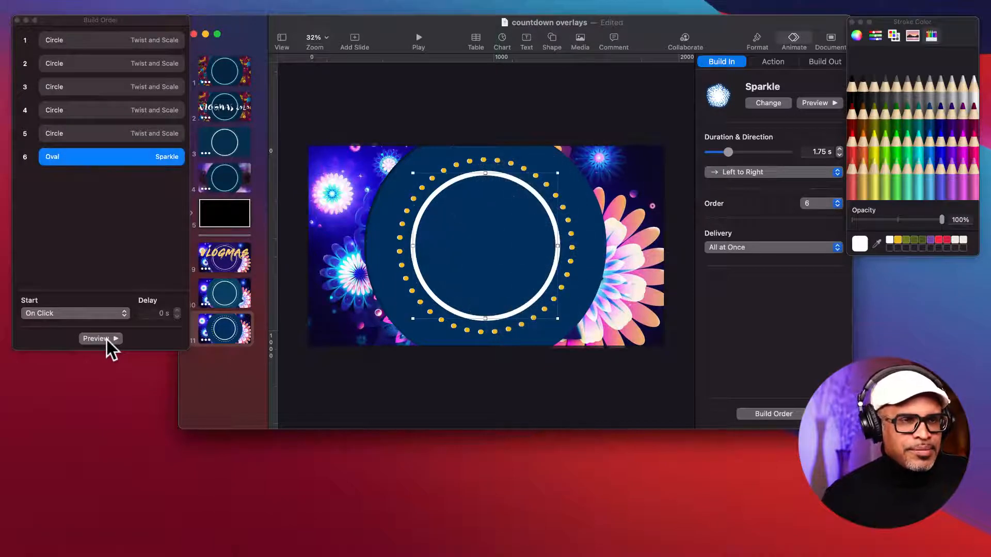
pyautogui.click(838, 156)
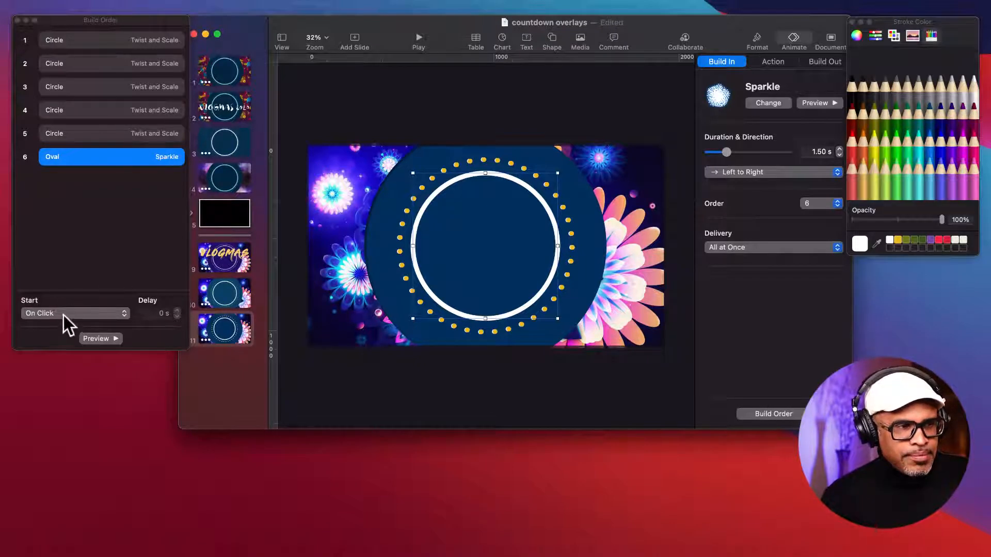
pyautogui.click(94, 338)
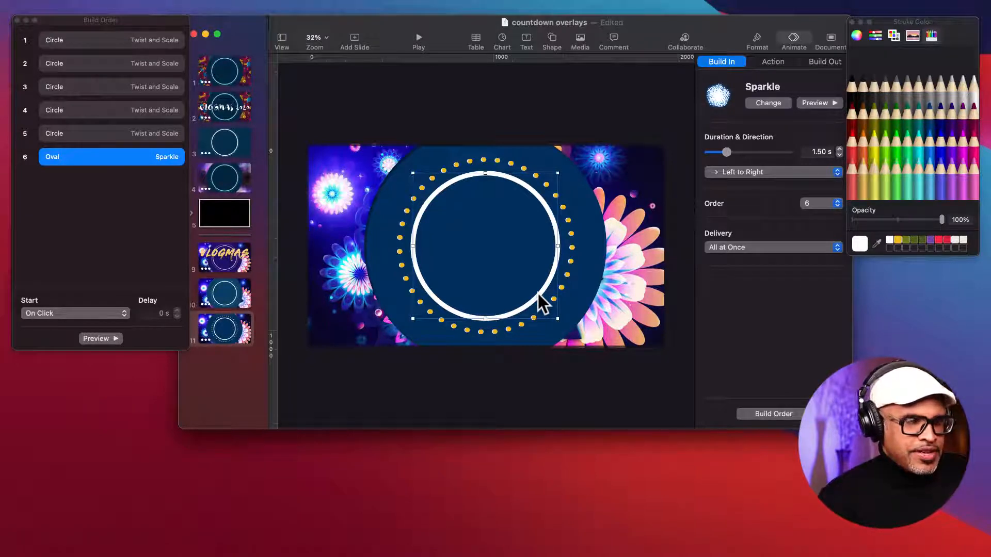
# - Duplicate the solid white ring, colour the copy's border Sky and align it exactly over the original
pyautogui.keyDown('alt'); pyautogui.moveTo(538, 294); pyautogui.dragTo(548, 302); pyautogui.keyUp('alt')
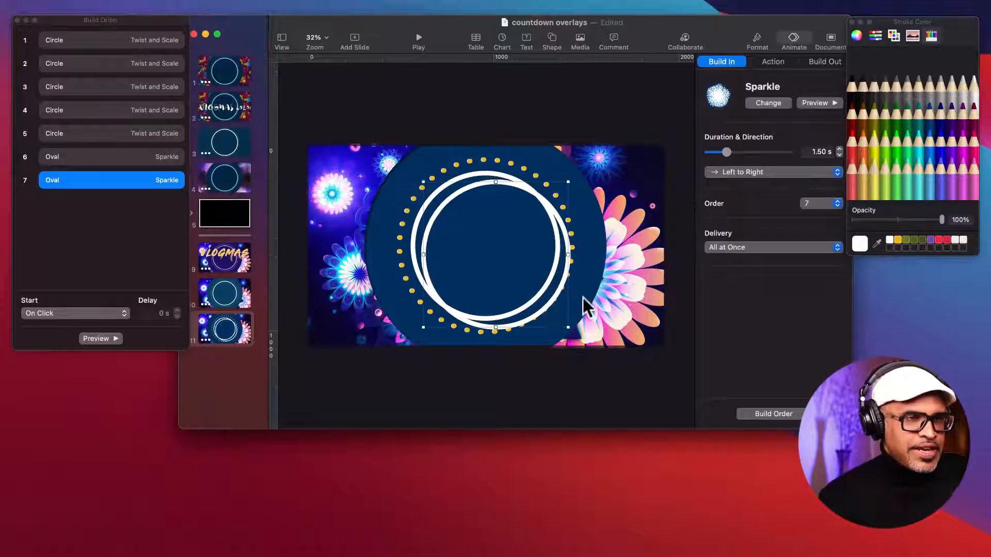
pyautogui.click(932, 174)
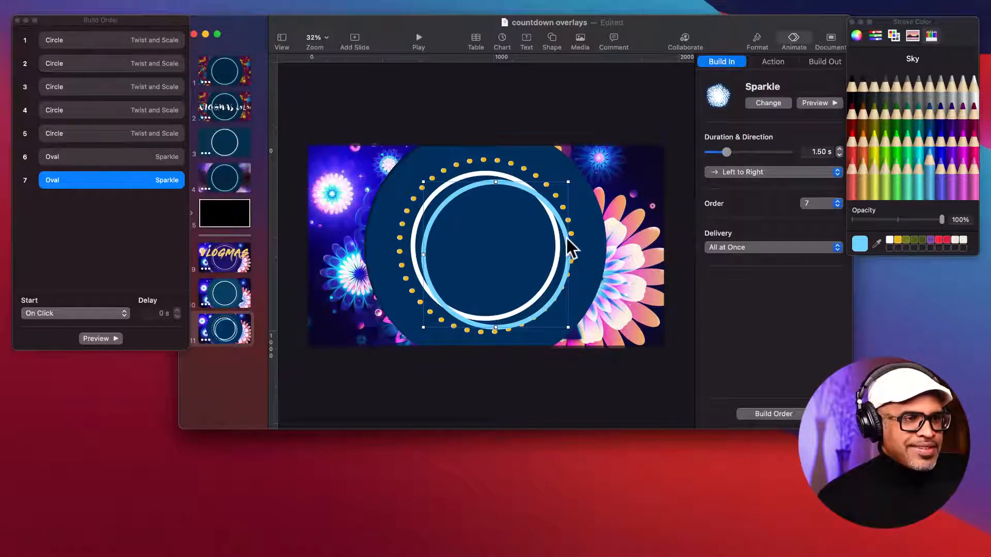
pyautogui.moveTo(566, 238); pyautogui.dragTo(556, 229)
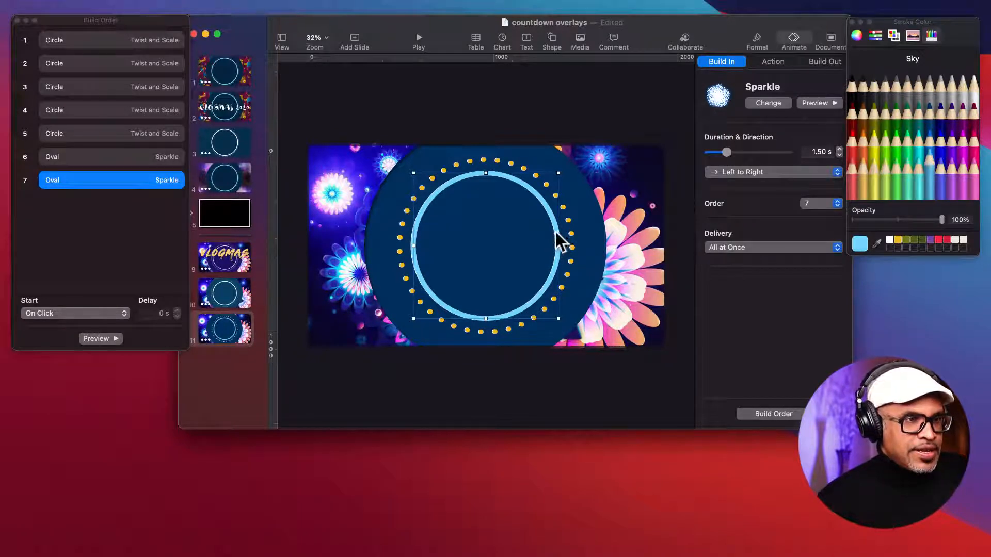
# - Duplicate the sky-blue ring, colour the third ring white and shift it back towards the stacked solid rings
pyautogui.moveTo(558, 230); pyautogui.dragTo(577, 236)
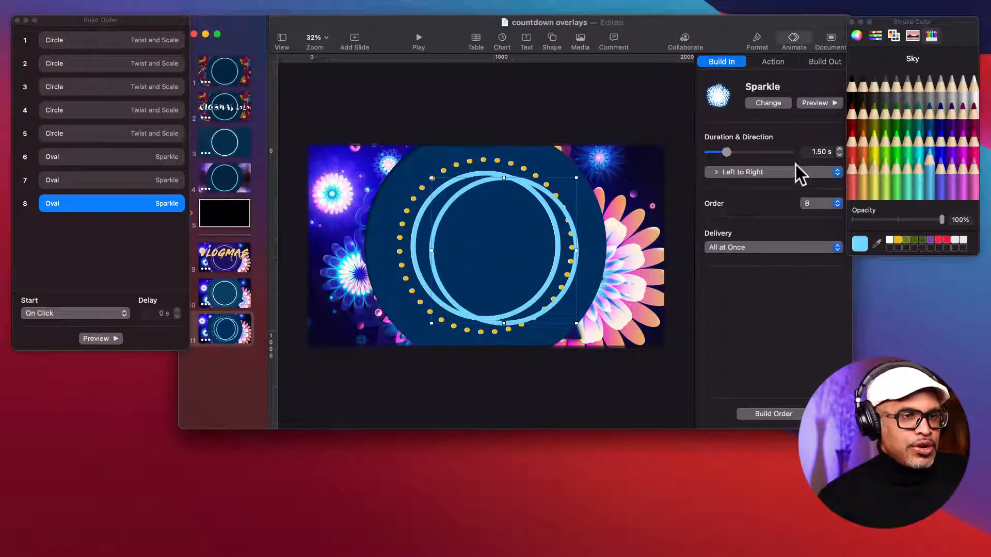
pyautogui.click(890, 240)
pyautogui.press('Left')
pyautogui.press('Left')
pyautogui.press('Left')
pyautogui.press('Left')
pyautogui.press('Left')
pyautogui.press('Left')
pyautogui.press('Left')
pyautogui.press('Left')
pyautogui.press('Left')
pyautogui.press('Left')
pyautogui.press('Left')
pyautogui.press('Left')
pyautogui.press('Left')
pyautogui.press('Left')
pyautogui.press('Left')
pyautogui.press('Left')
pyautogui.press('Left')
pyautogui.press('Left')
pyautogui.press('Left')
pyautogui.press('Left')
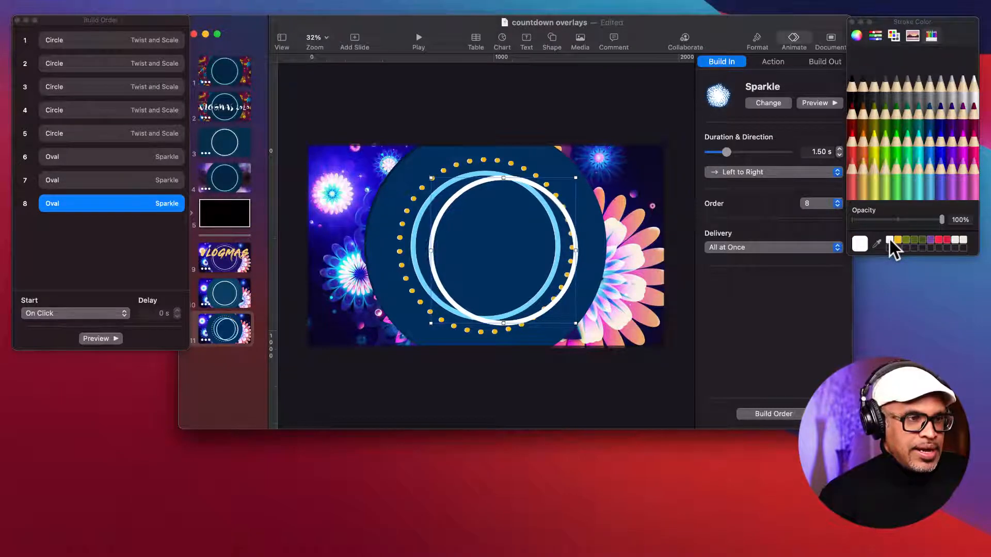
pyautogui.press('Left')
pyautogui.press('Left')
pyautogui.press('Left')
pyautogui.press('Left')
pyautogui.press('Left')
pyautogui.press('Left')
pyautogui.press('Left')
pyautogui.press('Left')
pyautogui.press('Left')
pyautogui.press('Left')
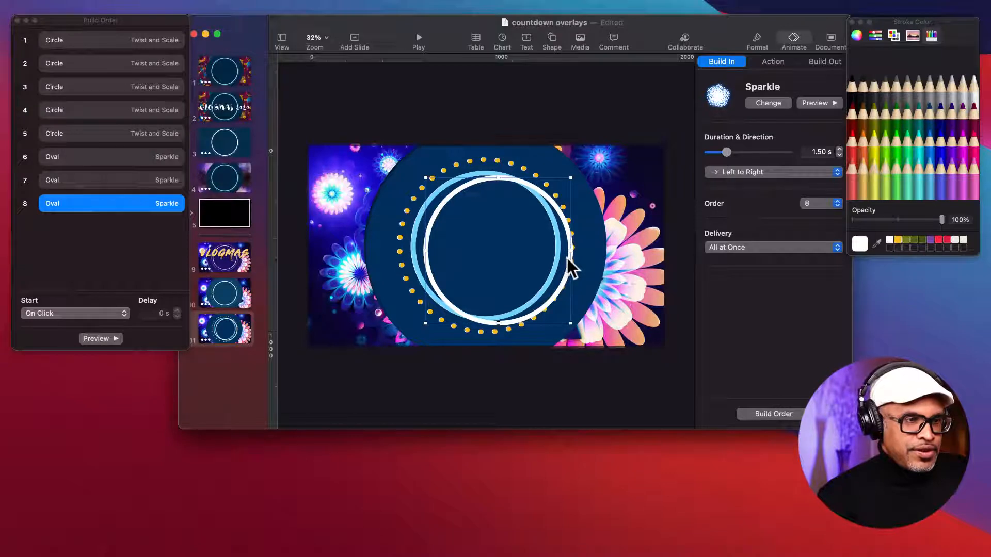
# - Add a fourth solid ring by duplicating the white one, colour it Sky and align it over the stack
pyautogui.moveTo(569, 258)
pyautogui.mouseDown()
pyautogui.moveTo(559, 256)
pyautogui.moveTo(578, 261)
pyautogui.mouseUp()
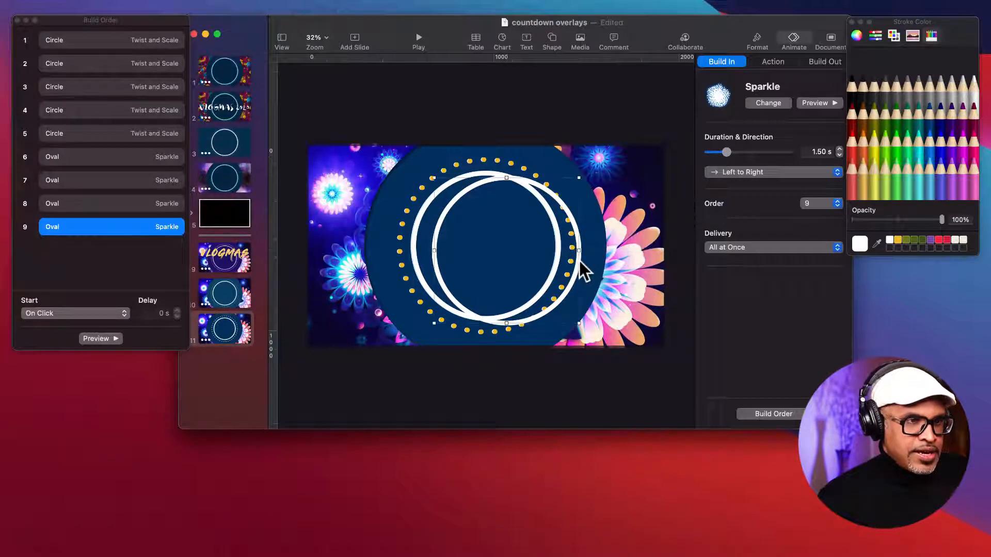
pyautogui.click(927, 171)
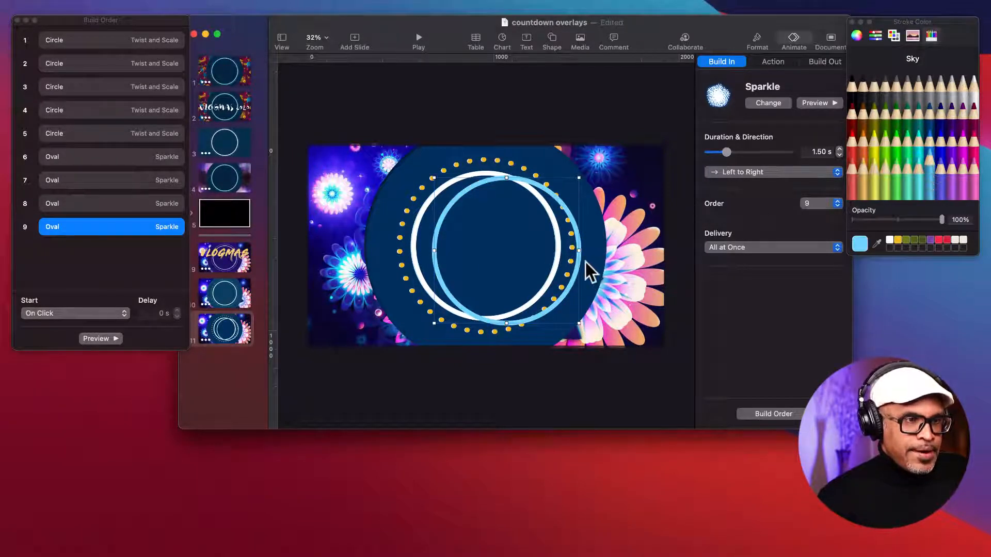
pyautogui.moveTo(579, 262); pyautogui.dragTo(559, 257)
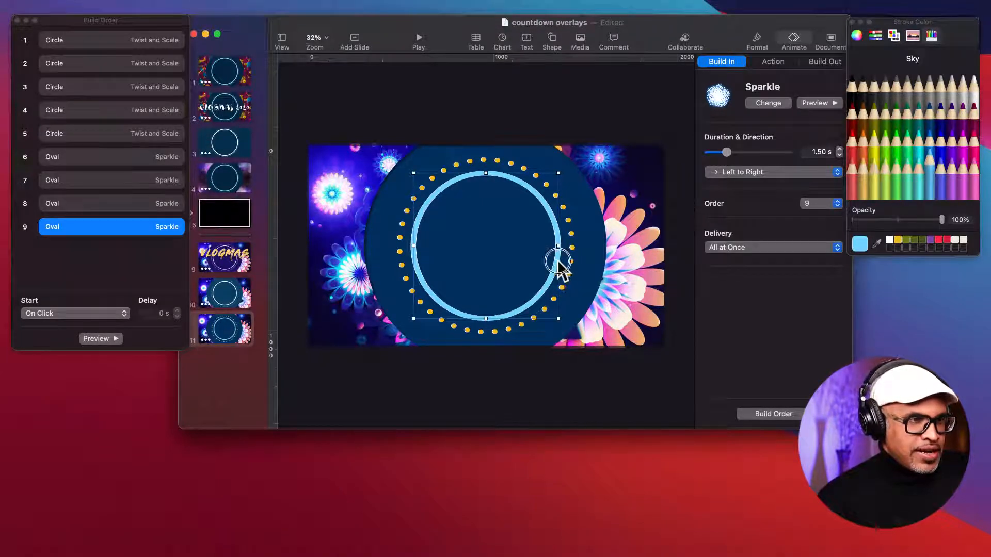
# - Add a fifth solid ring by duplicating the sky-blue one, colour it white and align it over the stack
pyautogui.moveTo(559, 261); pyautogui.dragTo(575, 262)
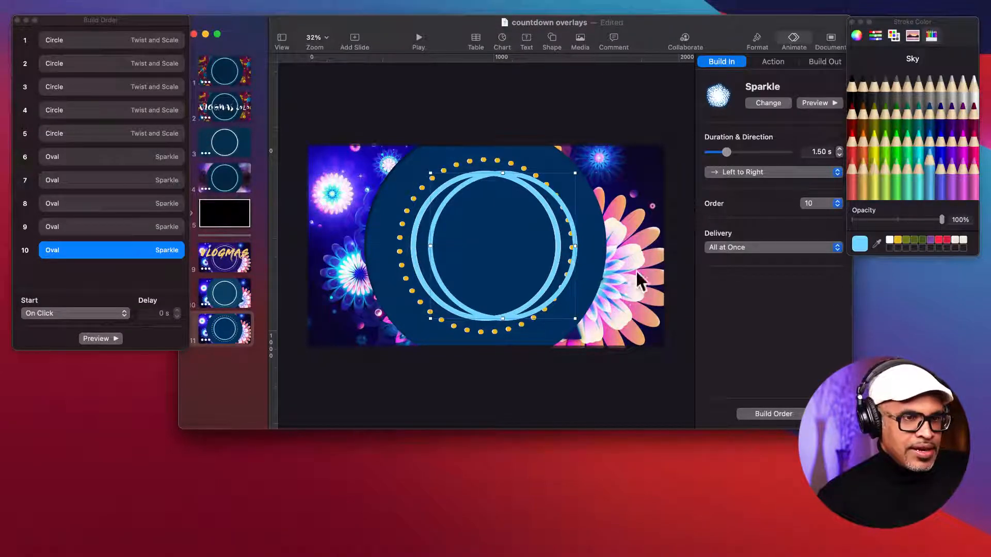
pyautogui.click(891, 240)
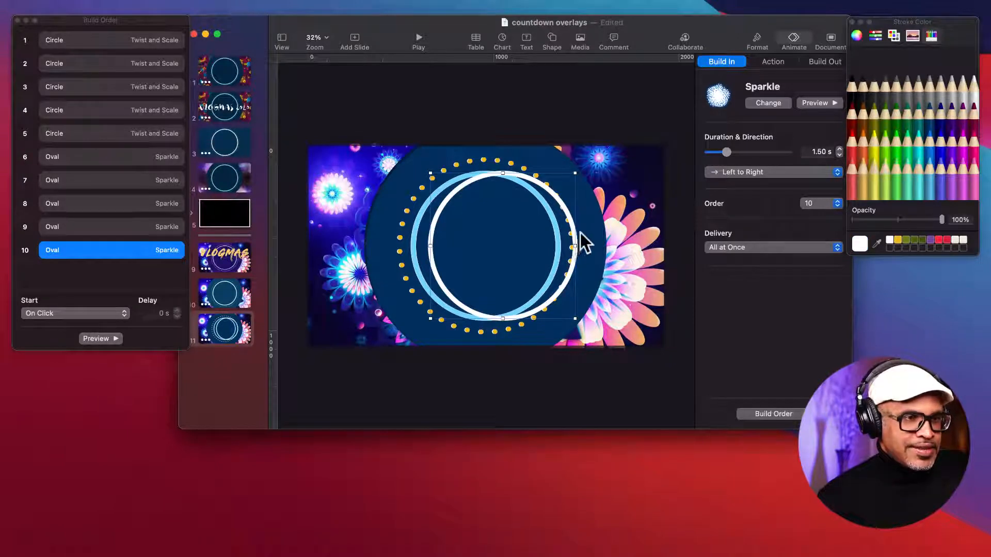
pyautogui.moveTo(574, 231); pyautogui.dragTo(556, 231)
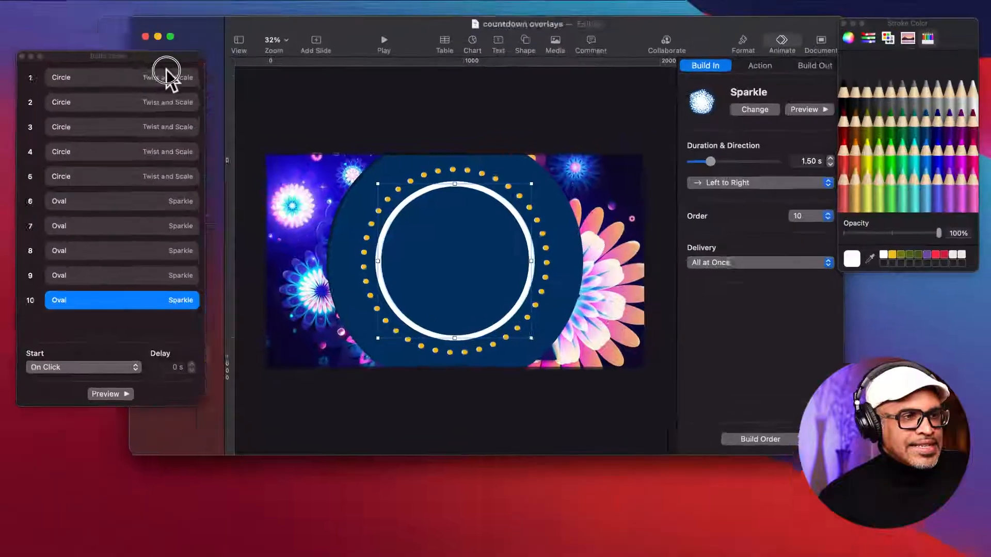
# - Reposition the Build Order window and move the tenth build, an Oval Sparkle, to first place, grouped with the first Circle build
pyautogui.moveTo(153, 21); pyautogui.dragTo(479, 106)
pyautogui.moveTo(375, 128); pyautogui.dragTo(177, 119)
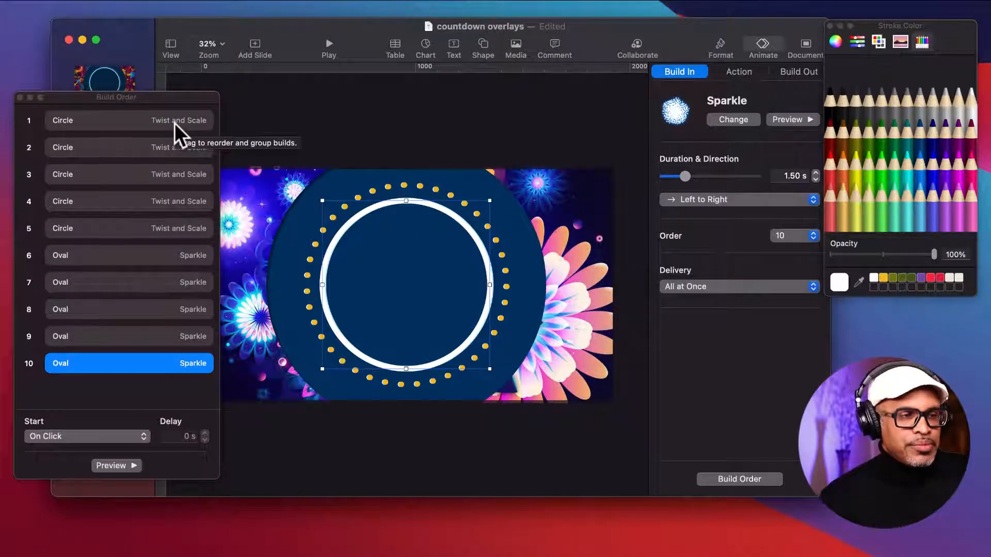
pyautogui.click(127, 363)
pyautogui.click(127, 363)
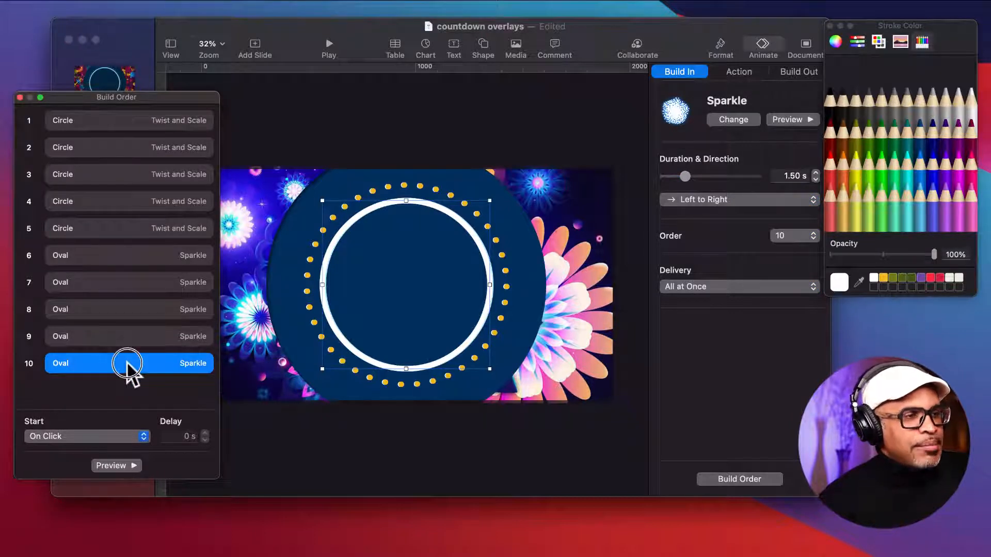
pyautogui.moveTo(127, 363); pyautogui.dragTo(147, 127)
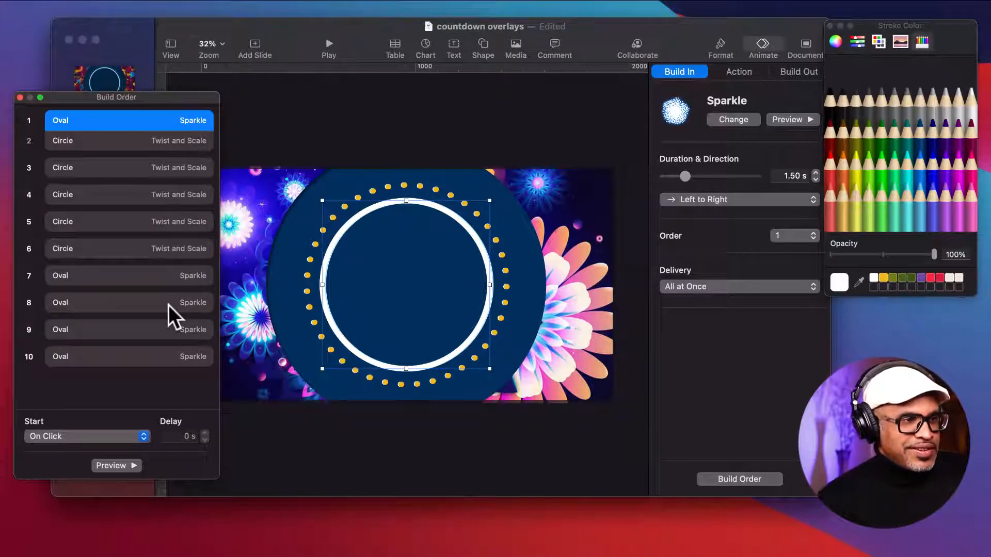
# - Move the last Oval Sparkle build to position 3, ahead of the second Circle, and another to position 6, grouped after the third Circle
pyautogui.click(155, 358)
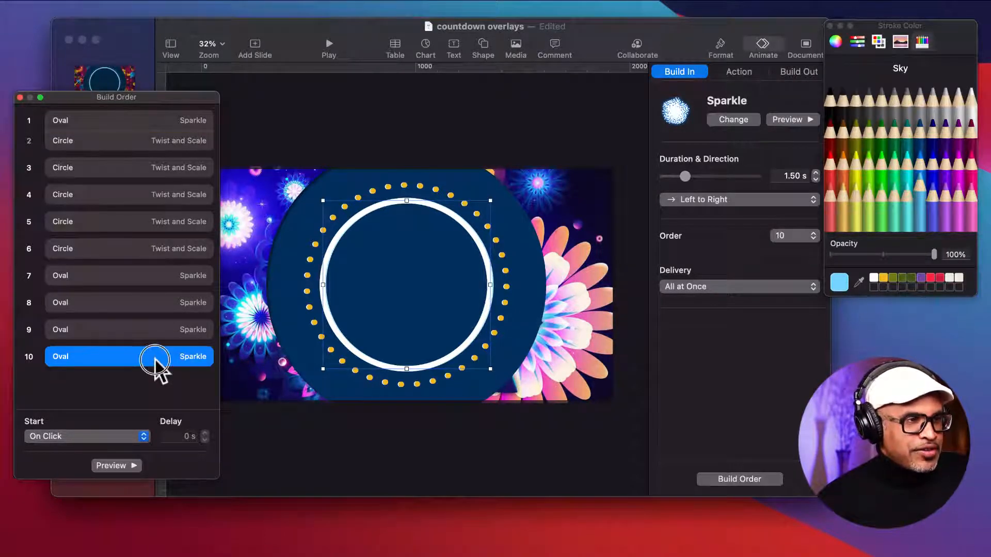
pyautogui.moveTo(155, 358); pyautogui.dragTo(188, 166)
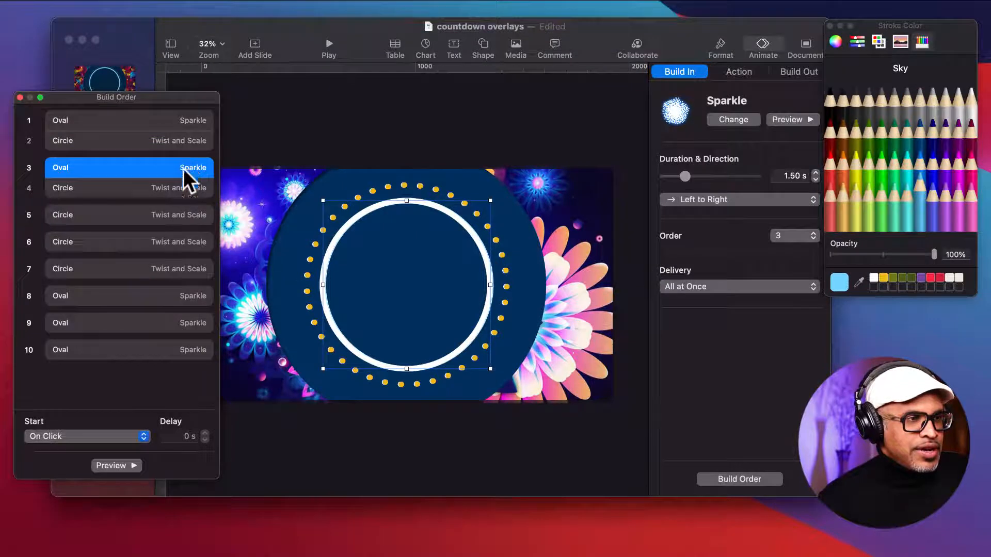
pyautogui.click(169, 350)
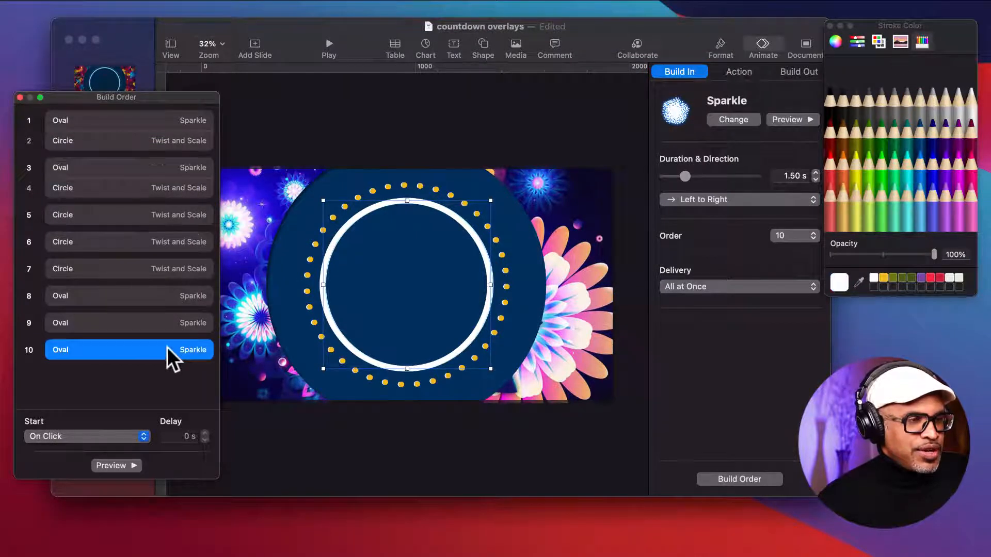
pyautogui.moveTo(167, 350); pyautogui.dragTo(181, 230)
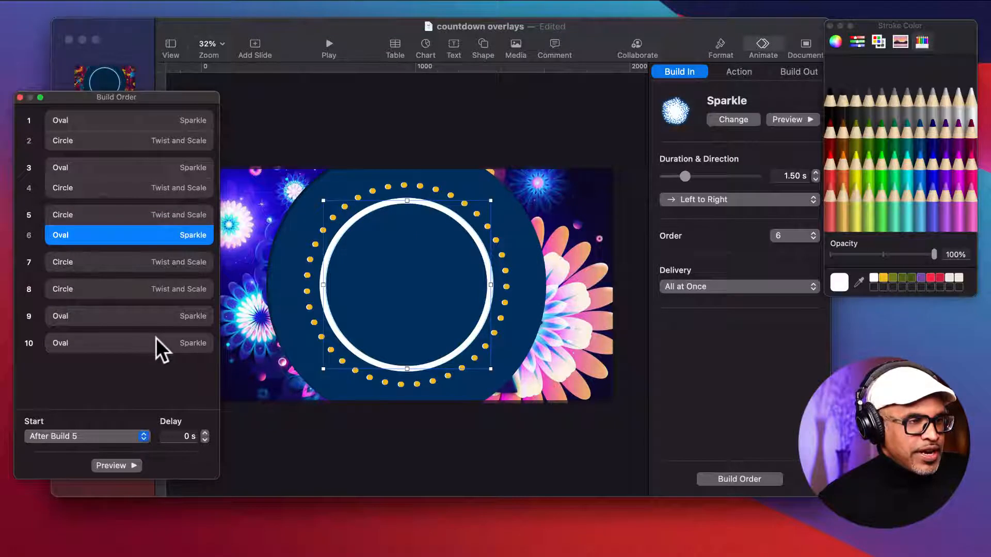
pyautogui.moveTo(156, 343); pyautogui.dragTo(167, 278)
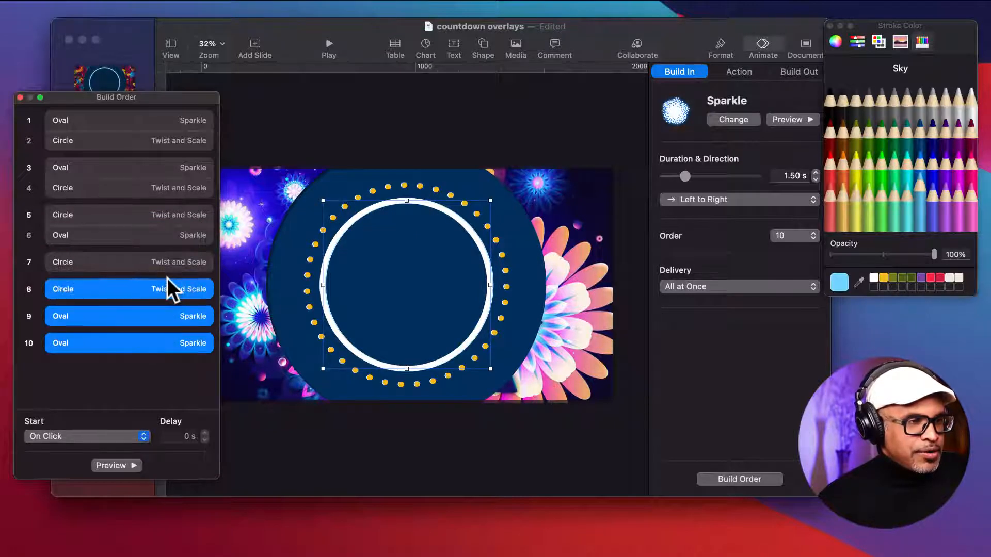
pyautogui.click(141, 348)
pyautogui.click(142, 366)
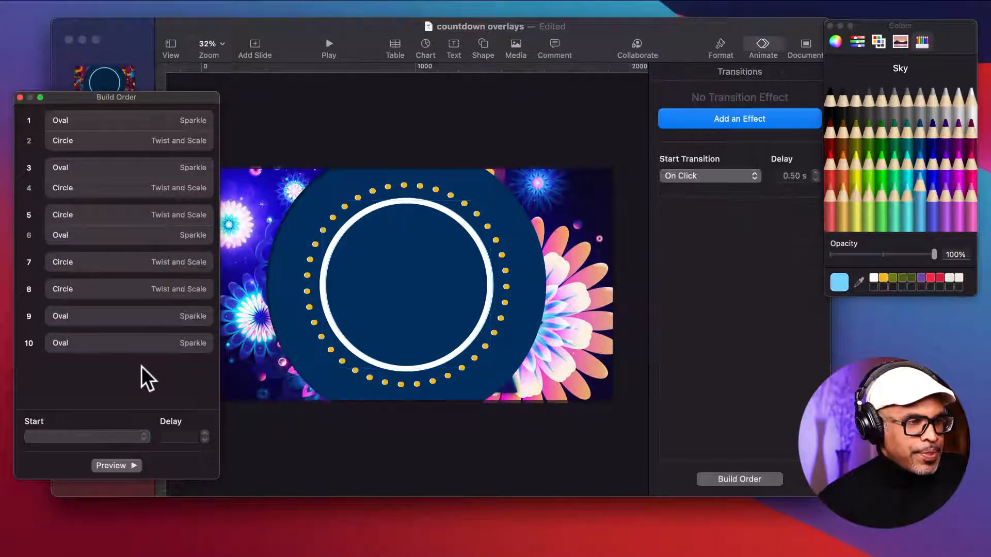
pyautogui.click(138, 344)
pyautogui.moveTo(137, 344); pyautogui.dragTo(134, 302)
pyautogui.click(132, 369)
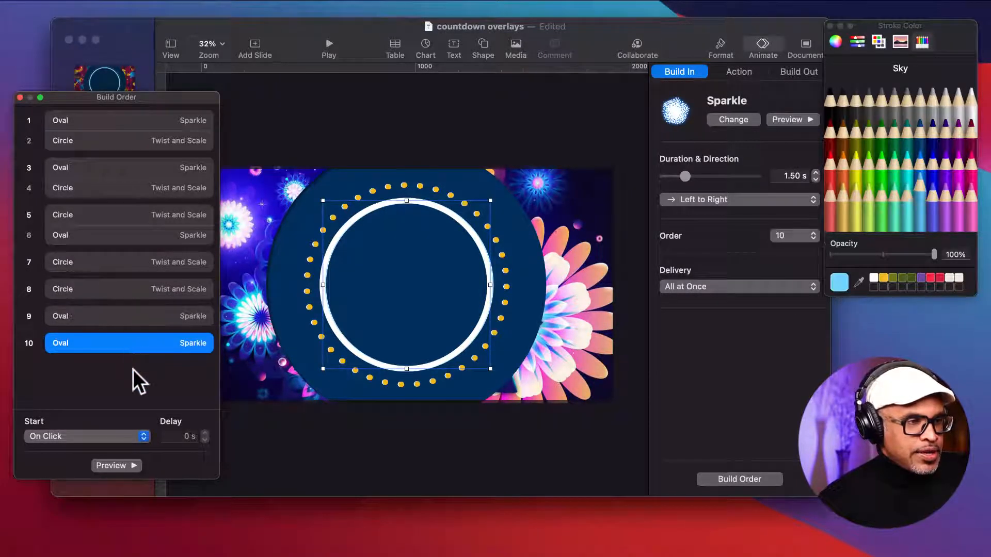
# - Move the last Oval Sparkle build up to position 8, between the fourth and fifth Circle builds
pyautogui.click(136, 345)
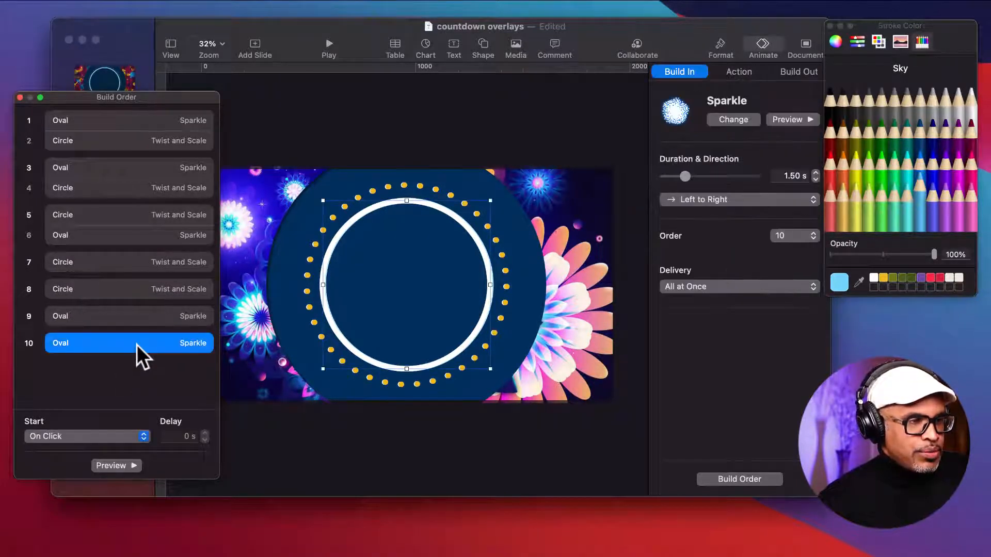
pyautogui.moveTo(138, 344); pyautogui.dragTo(137, 299)
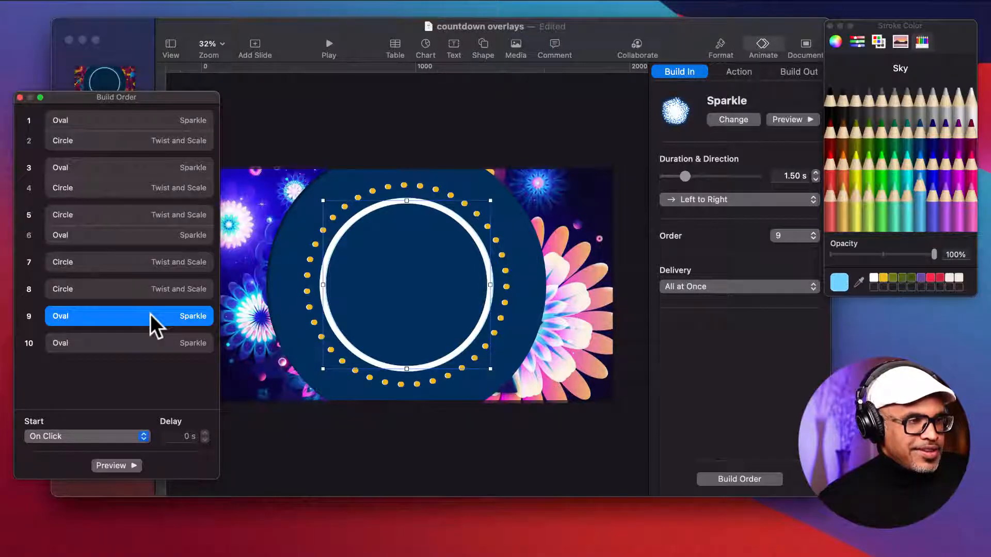
pyautogui.moveTo(150, 314); pyautogui.dragTo(144, 277)
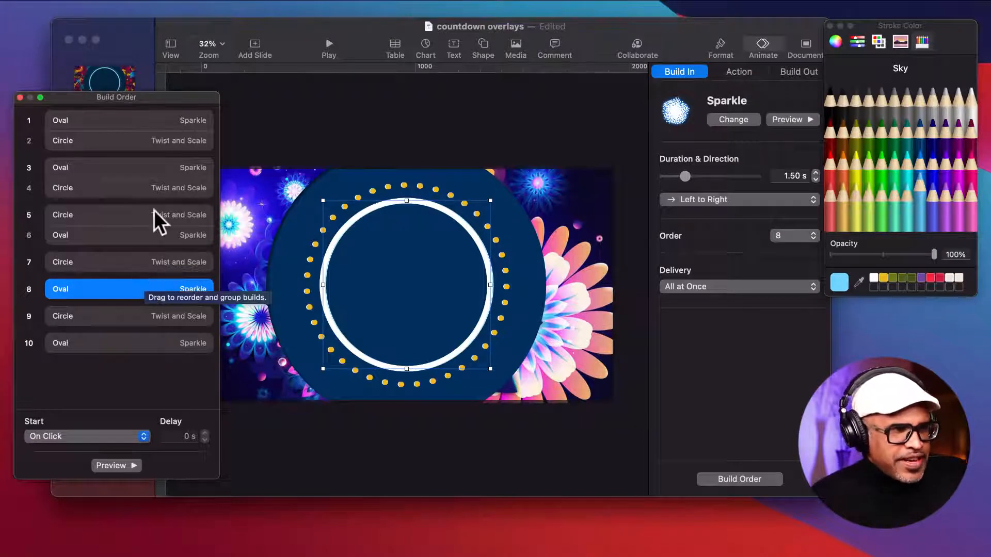
# - Set the first build, an Oval Sparkle, to start After Transition
pyautogui.click(152, 120)
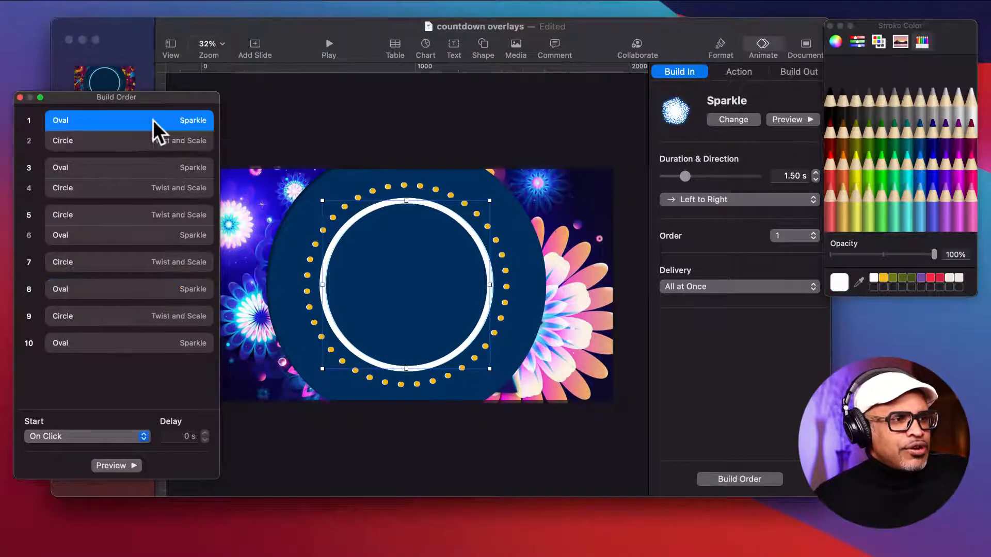
pyautogui.click(143, 436)
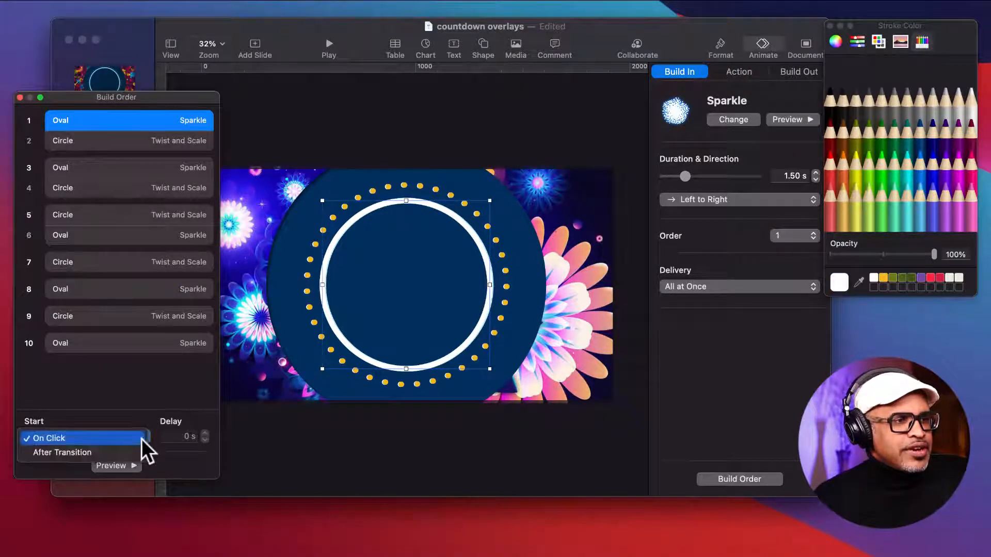
pyautogui.press('Escape')
pyautogui.click(129, 449)
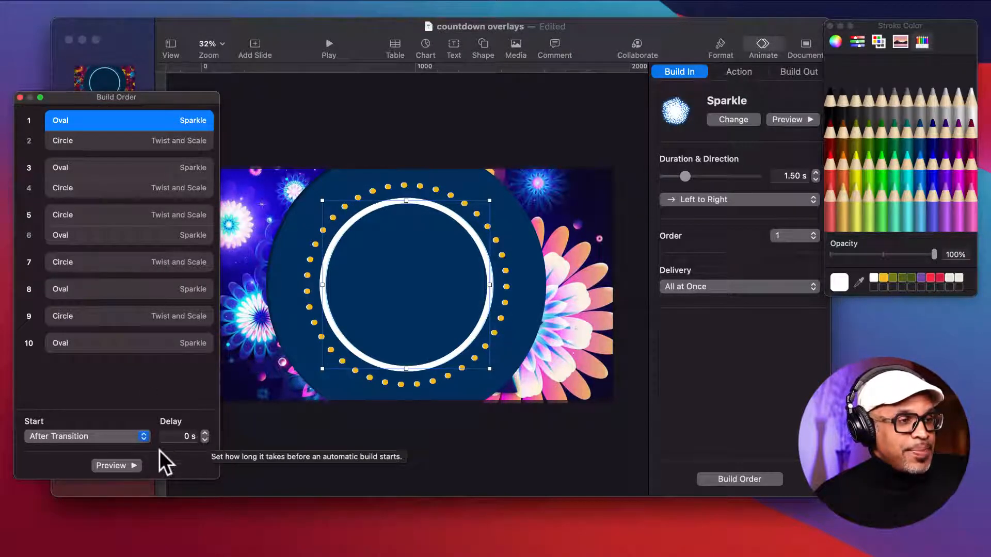
# - Set the second build, a Circle with Twist and Scale, to start With Build 1 with a 0.10 s delay
pyautogui.click(146, 145)
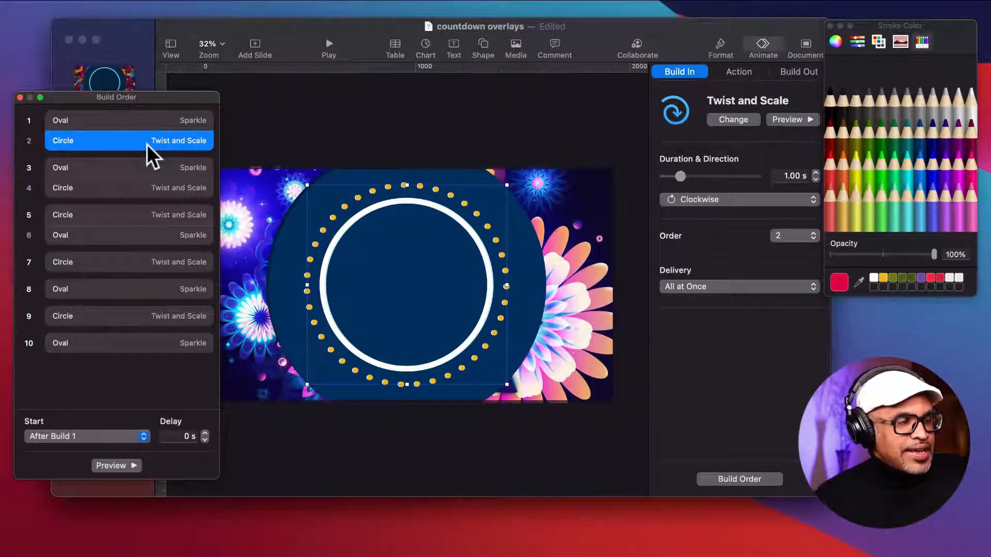
pyautogui.click(144, 436)
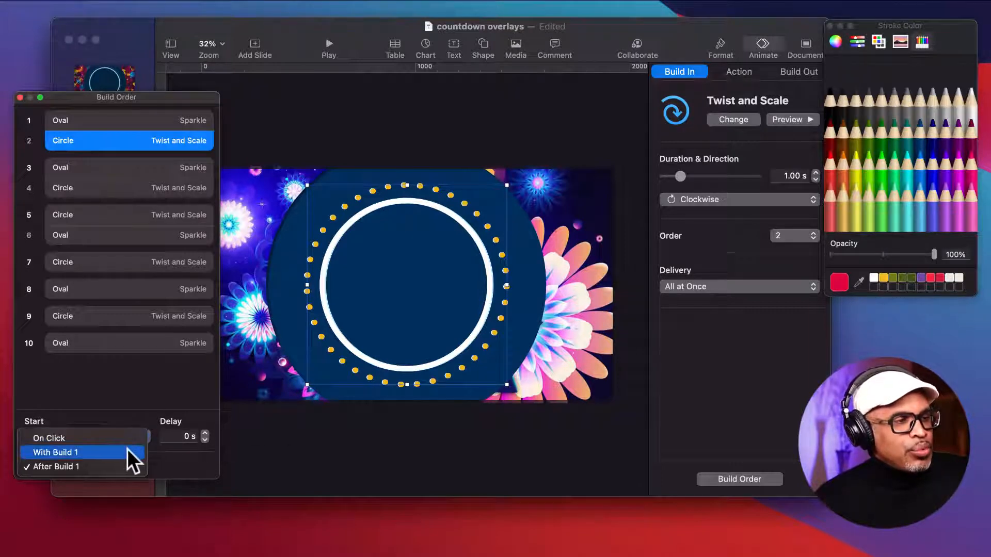
pyautogui.click(127, 449)
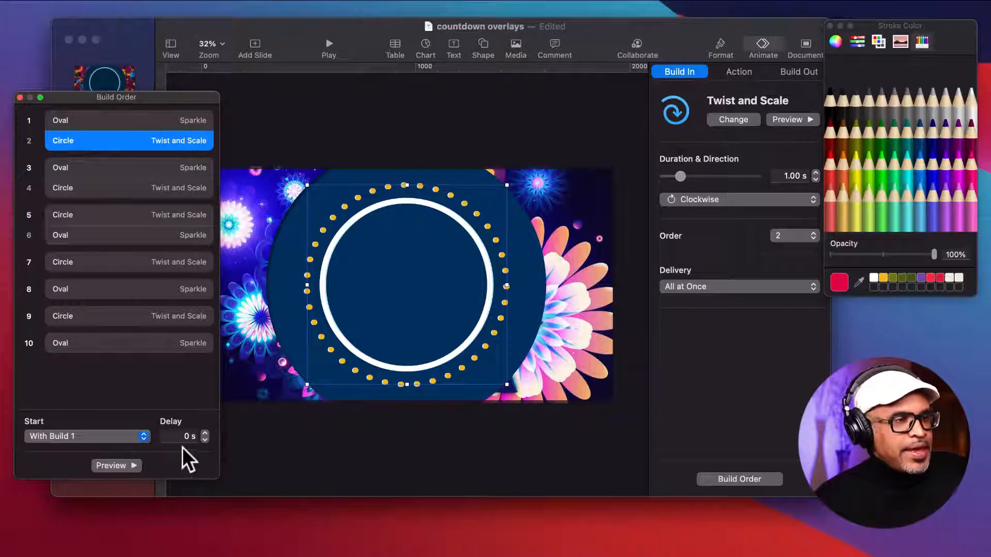
pyautogui.click(205, 434)
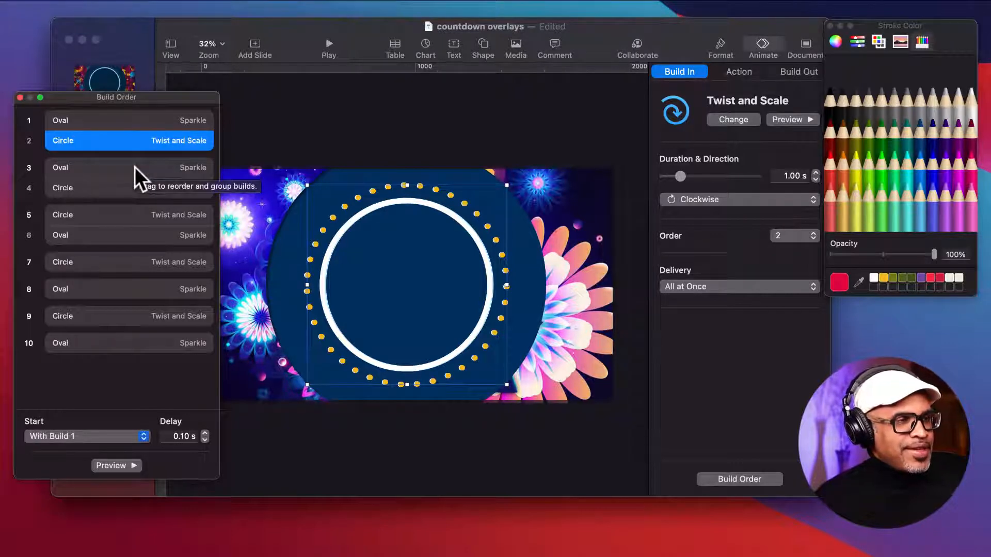
# - Examine the start and delay settings of the first three builds on the VLOGMAS slide, moving the Build Order window clear
pyautogui.moveTo(162, 96); pyautogui.dragTo(407, 325)
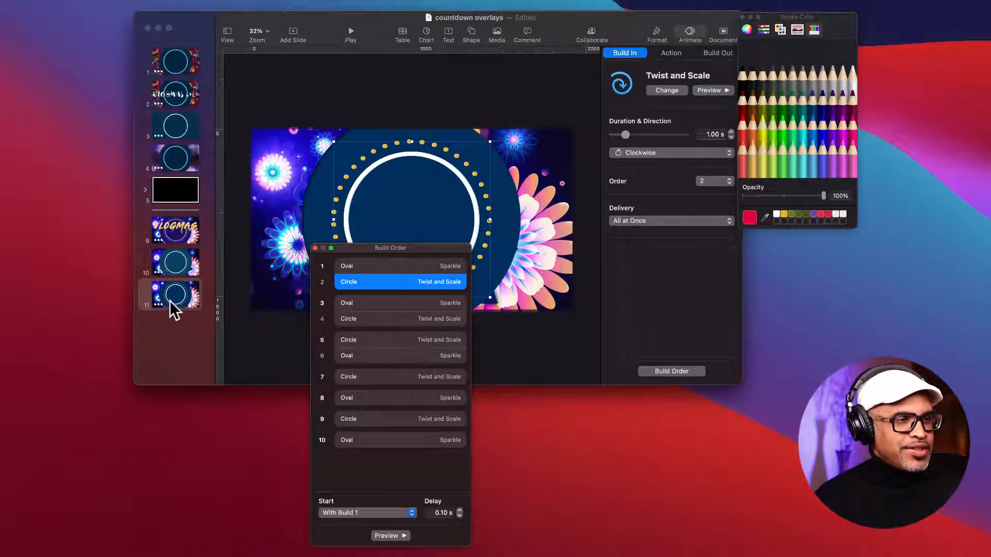
pyautogui.click(178, 233)
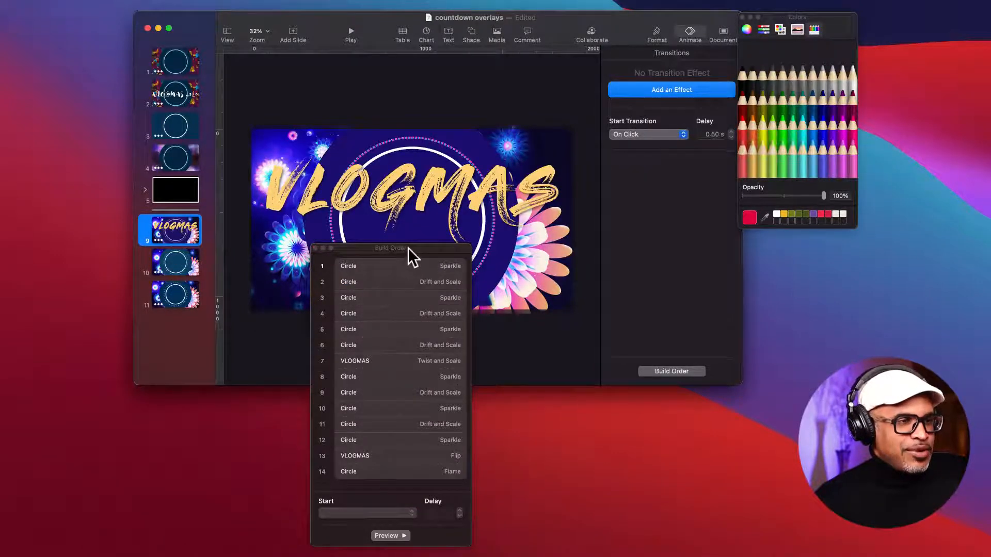
pyautogui.moveTo(407, 248); pyautogui.dragTo(310, 241)
pyautogui.click(286, 251)
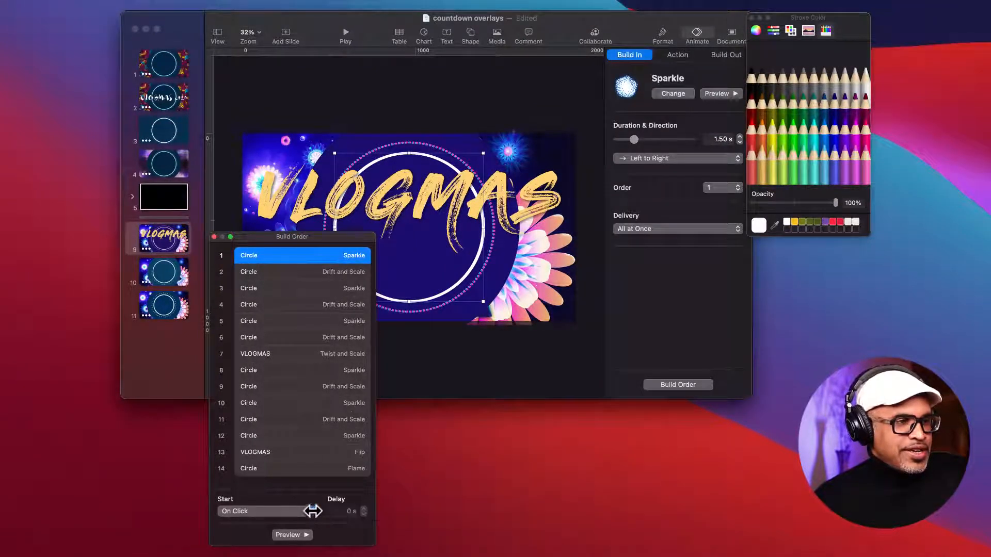
pyautogui.click(302, 273)
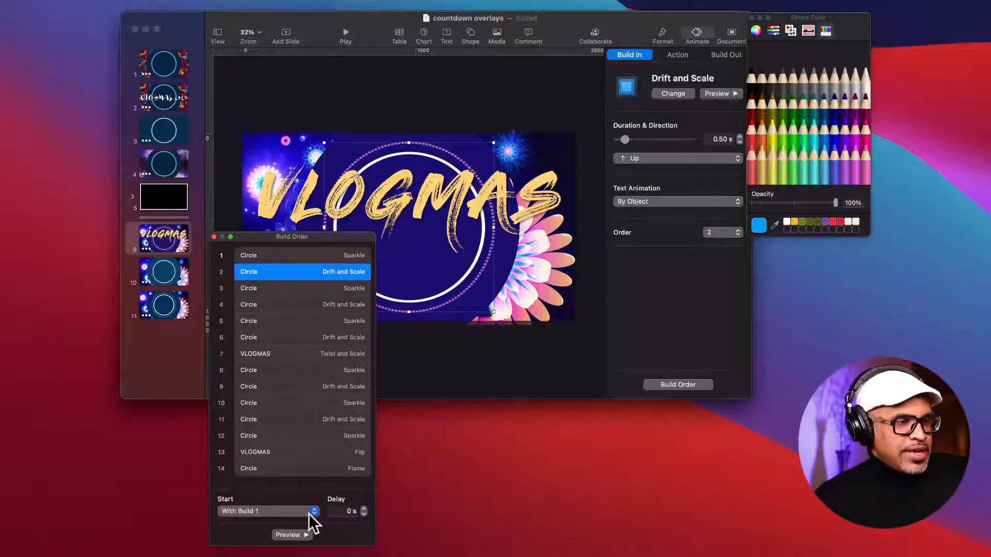
pyautogui.click(274, 286)
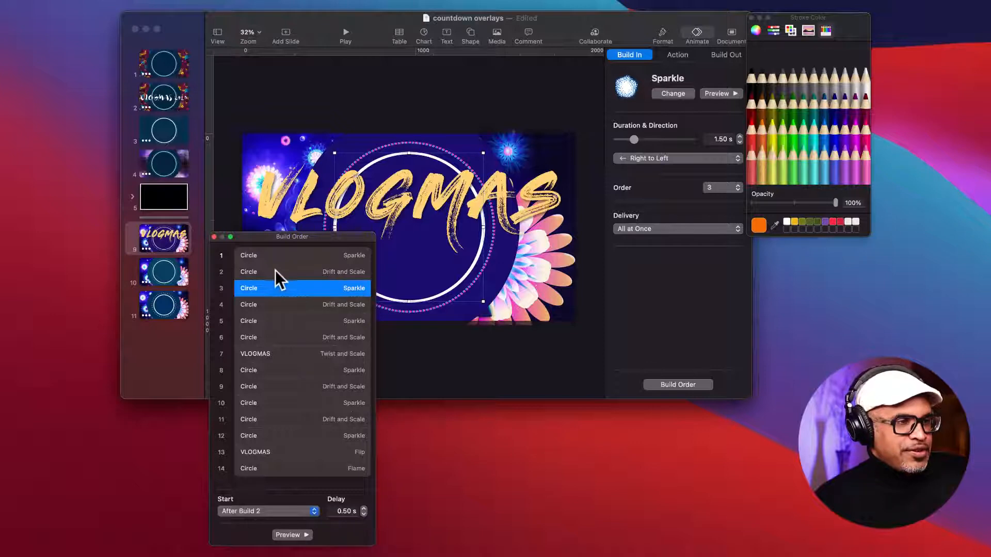
pyautogui.moveTo(325, 235); pyautogui.dragTo(316, 277)
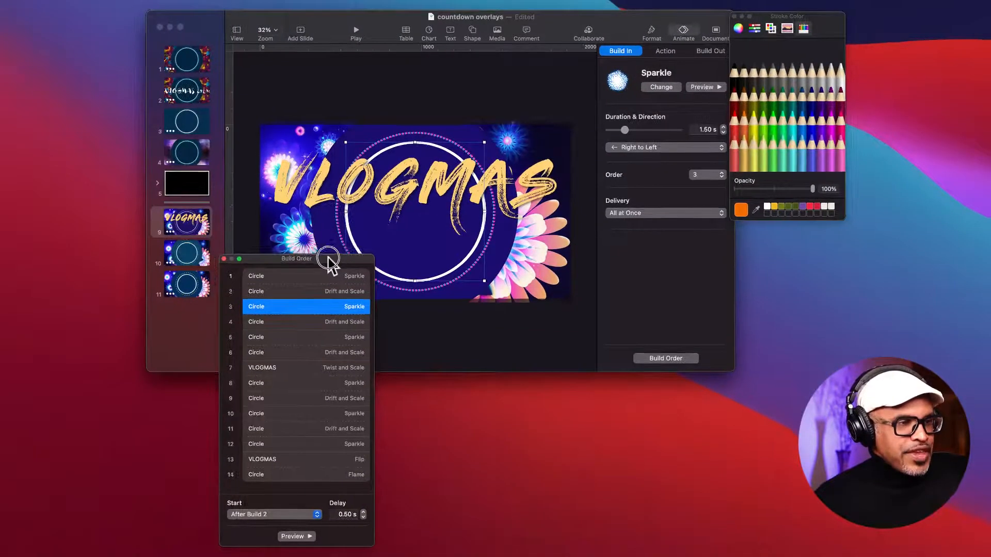
# - Back on slide 11, set the second build's delay to 0 s and the third build, an Oval Sparkle, to start After Build 2
pyautogui.click(195, 289)
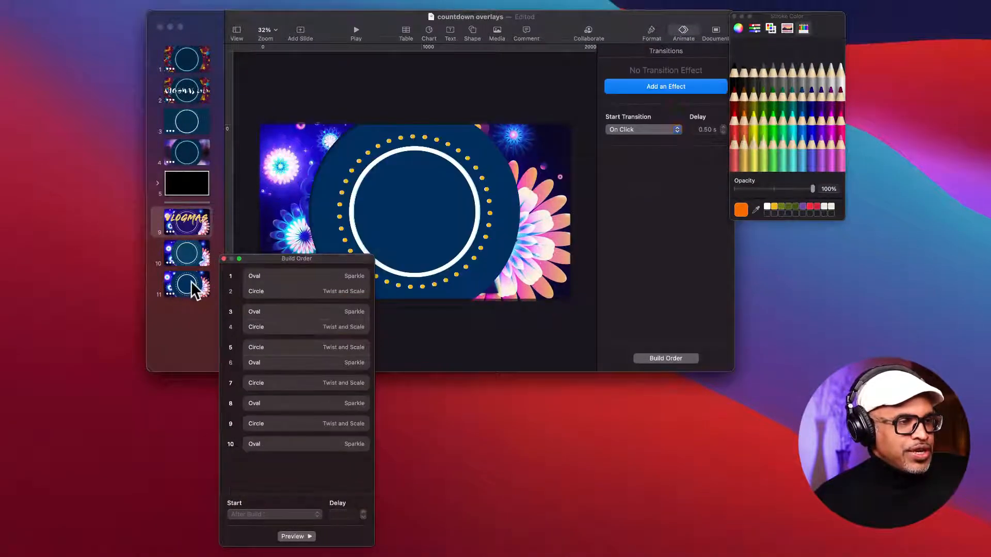
pyautogui.click(296, 292)
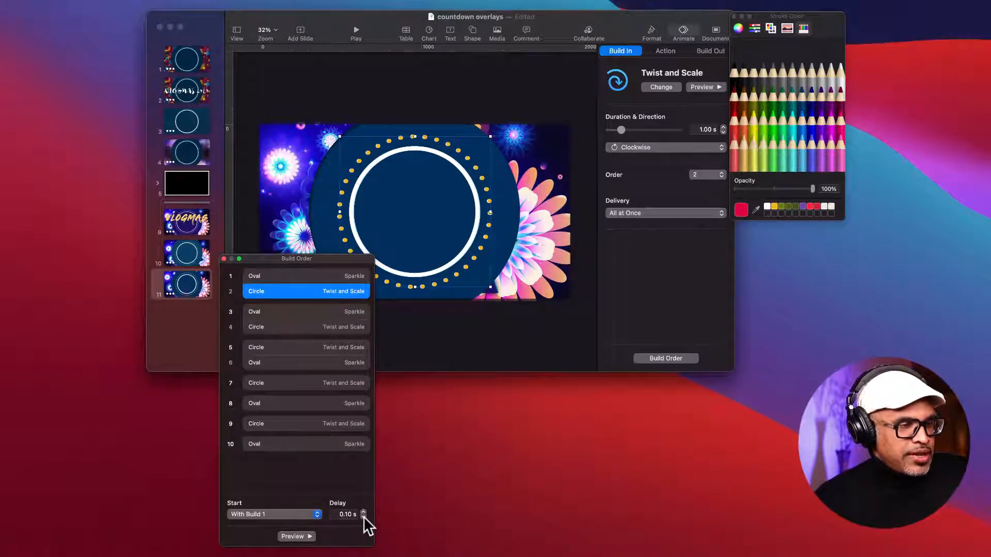
pyautogui.click(281, 312)
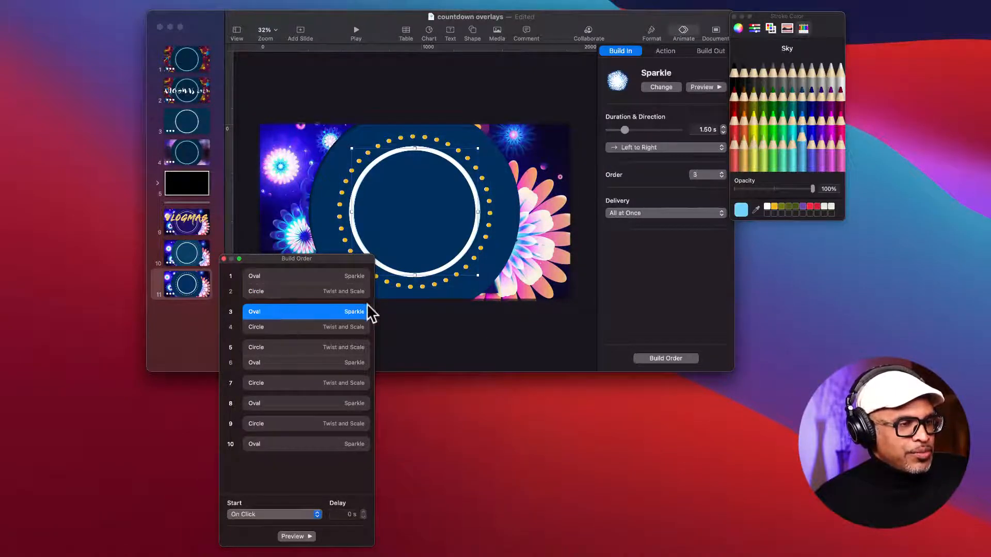
pyautogui.click(318, 513)
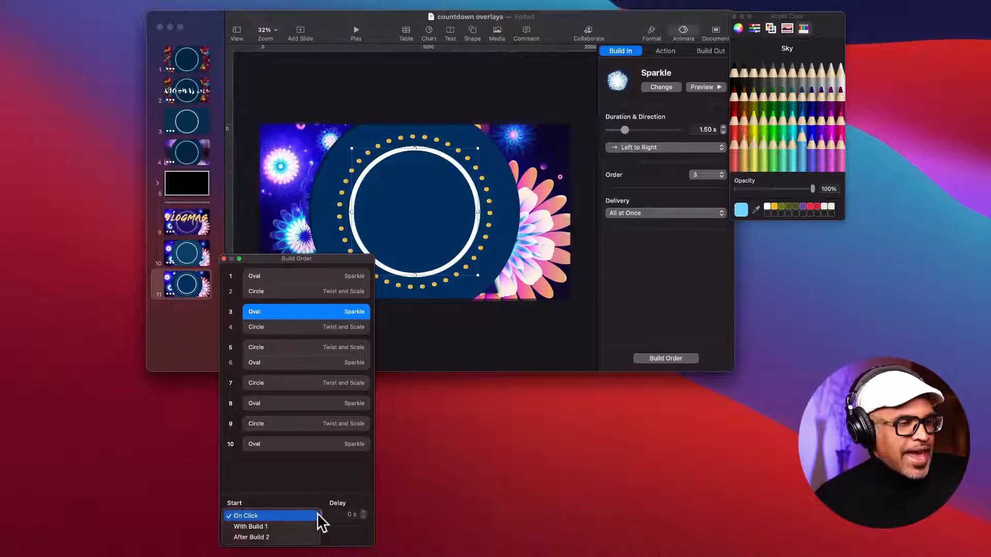
pyautogui.click(300, 537)
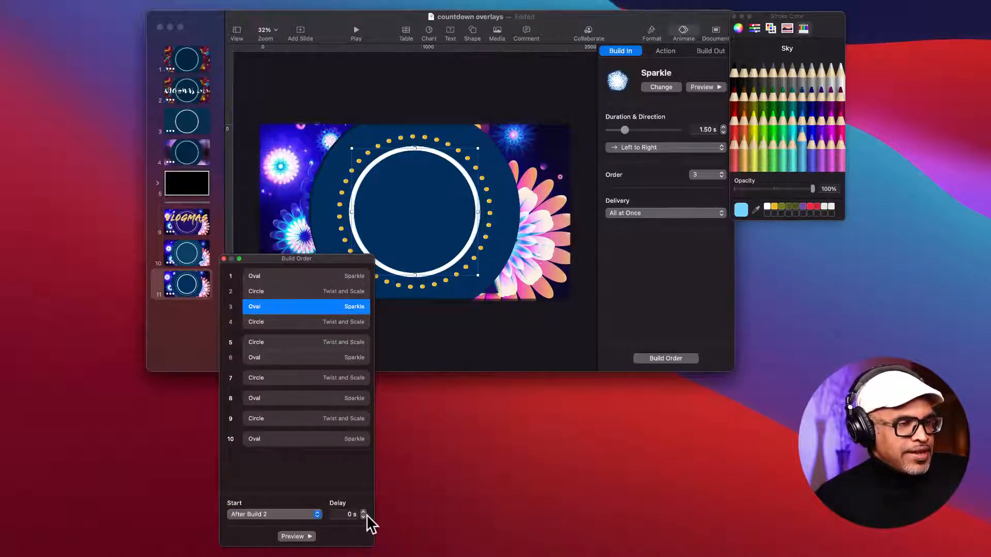
# - Set the fourth build, a Circle with Twist and Scale, to start With Build 3
pyautogui.click(287, 322)
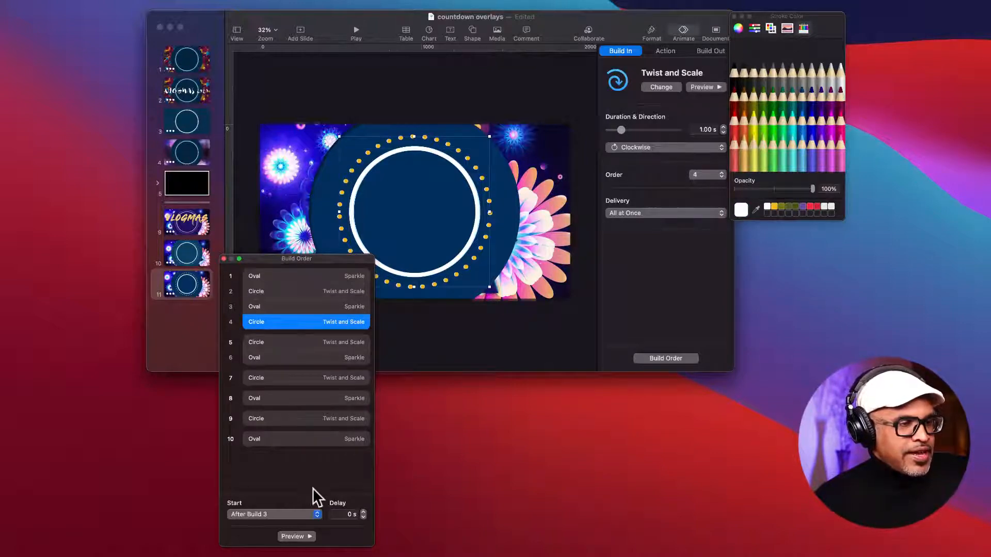
pyautogui.click(317, 514)
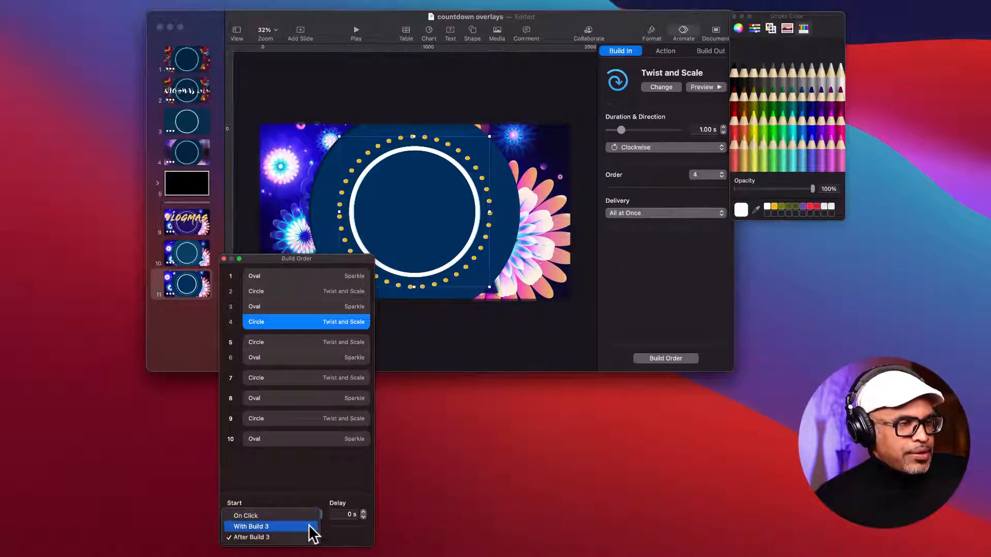
pyautogui.click(308, 525)
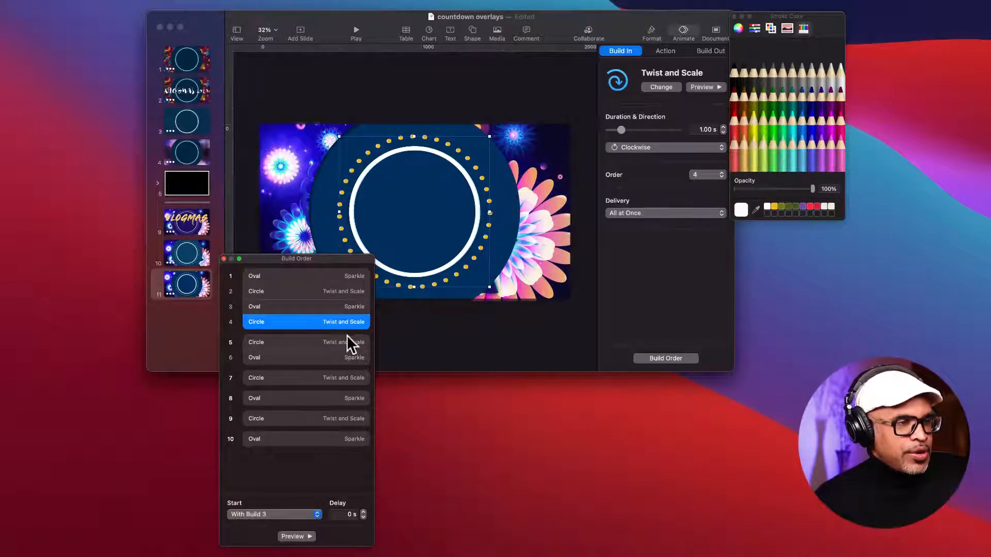
# - Set the fifth build, a Circle, to start After Build 4 and the sixth, an Oval Sparkle, With Build 5
pyautogui.click(318, 342)
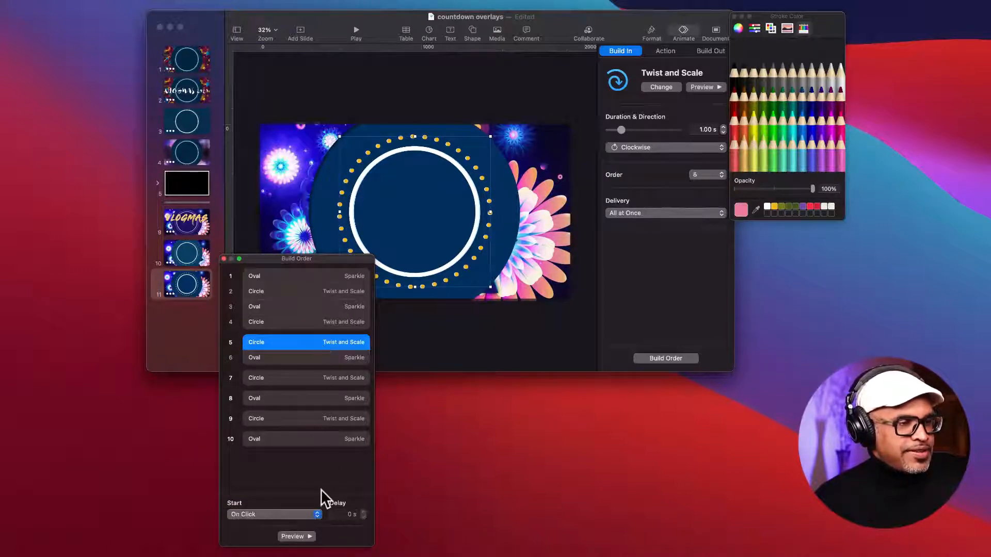
pyautogui.click(317, 512)
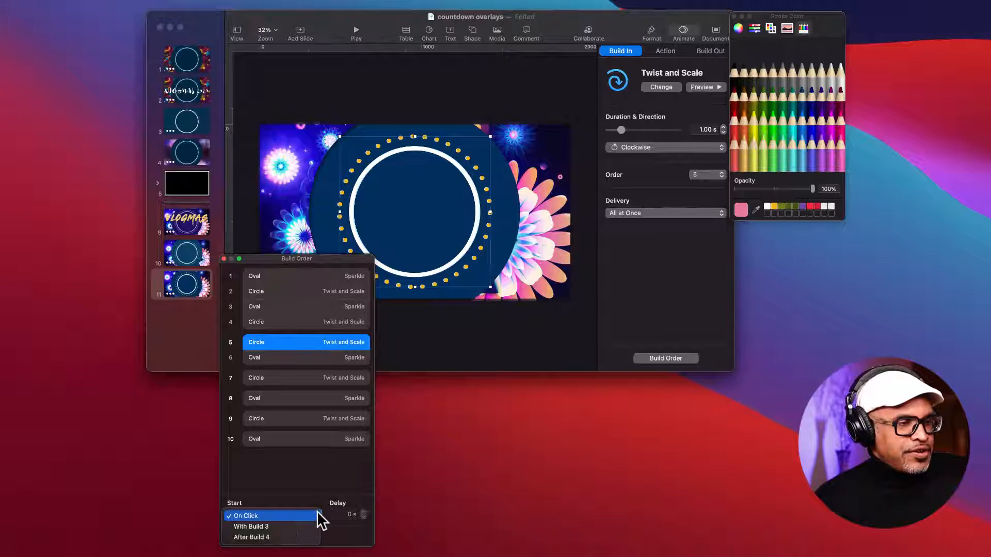
pyautogui.click(304, 537)
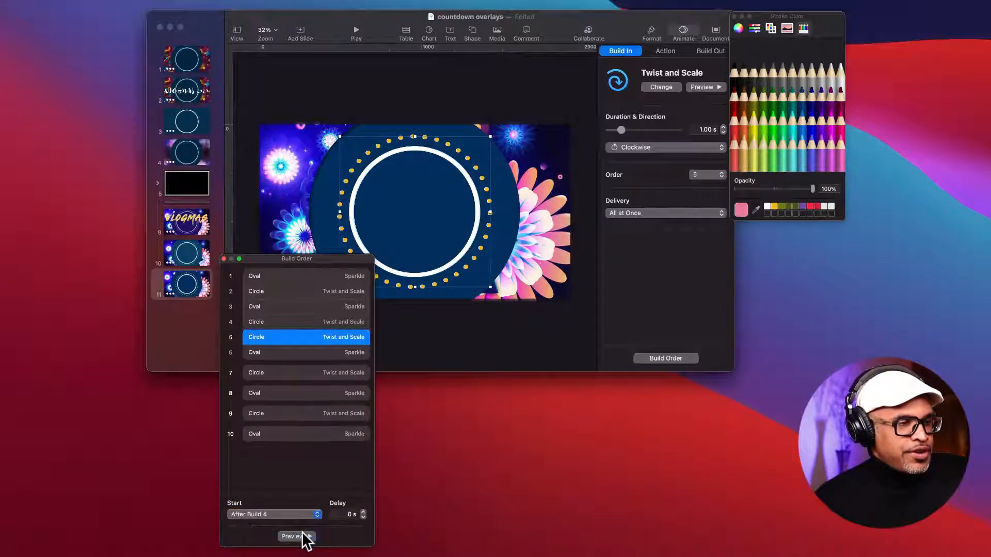
pyautogui.click(301, 355)
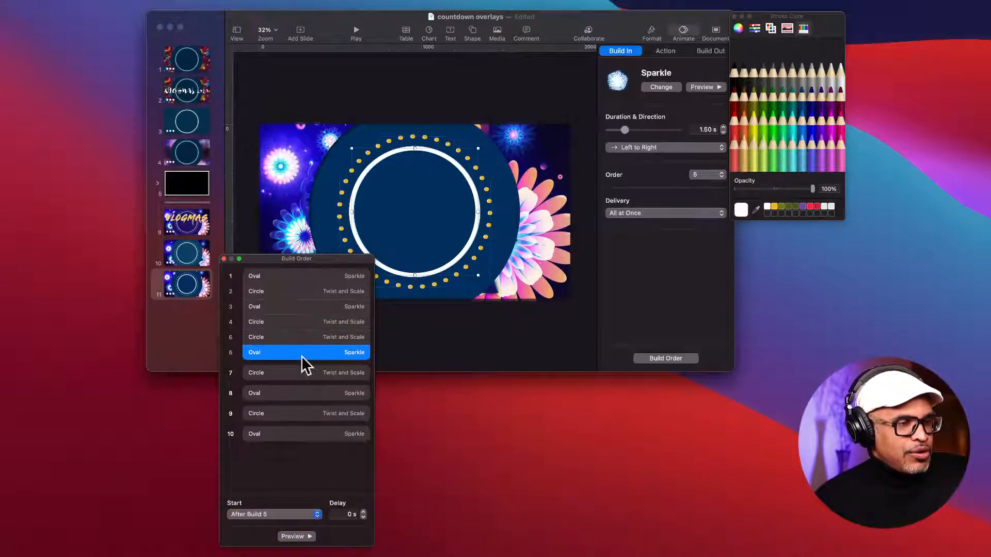
pyautogui.click(315, 515)
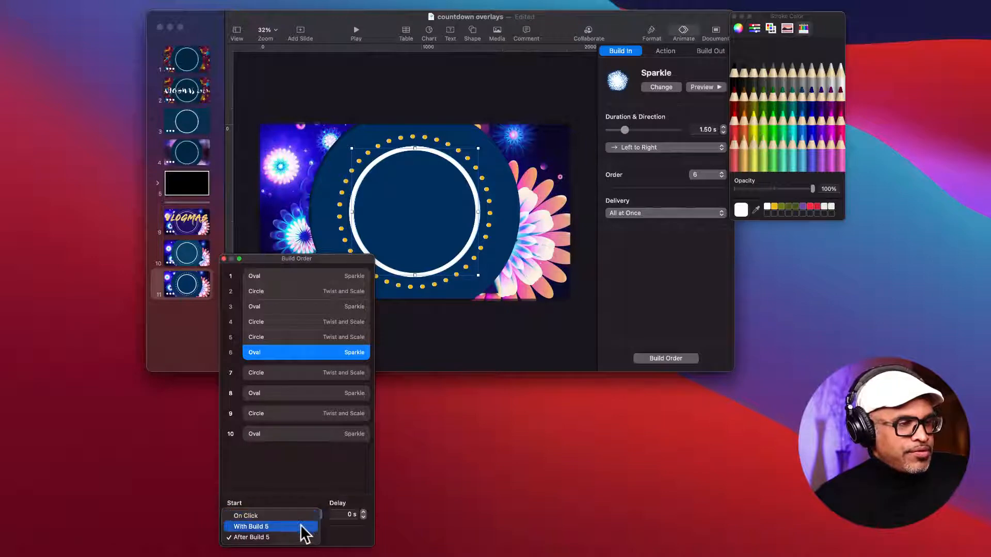
pyautogui.click(300, 526)
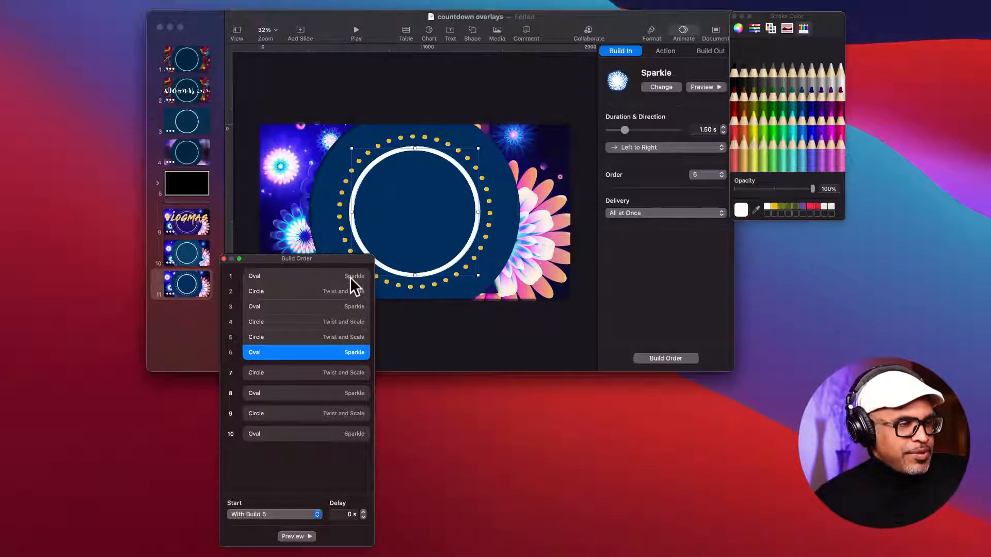
# - Examine the start and delay settings of builds 1 through 6 in the build order
pyautogui.click(349, 277)
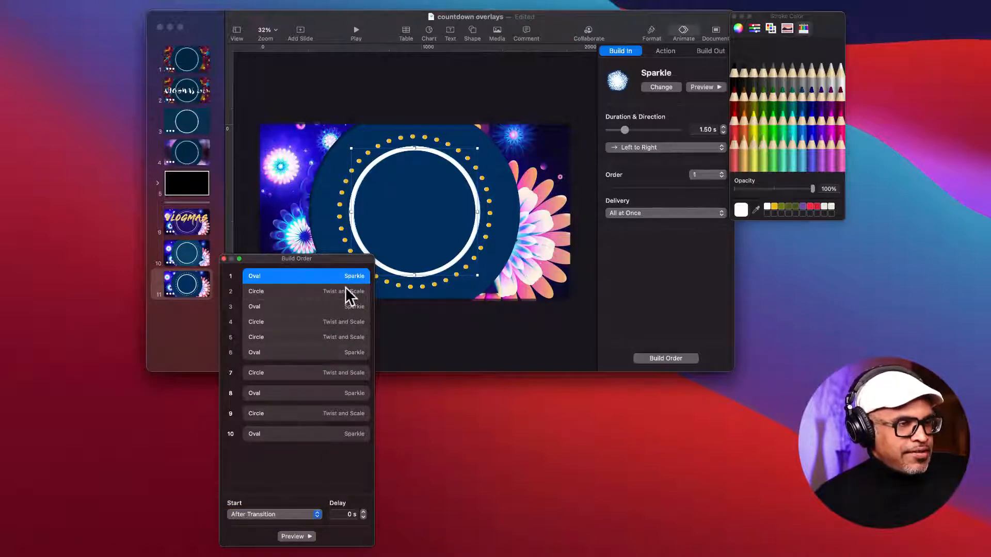
pyautogui.click(345, 290)
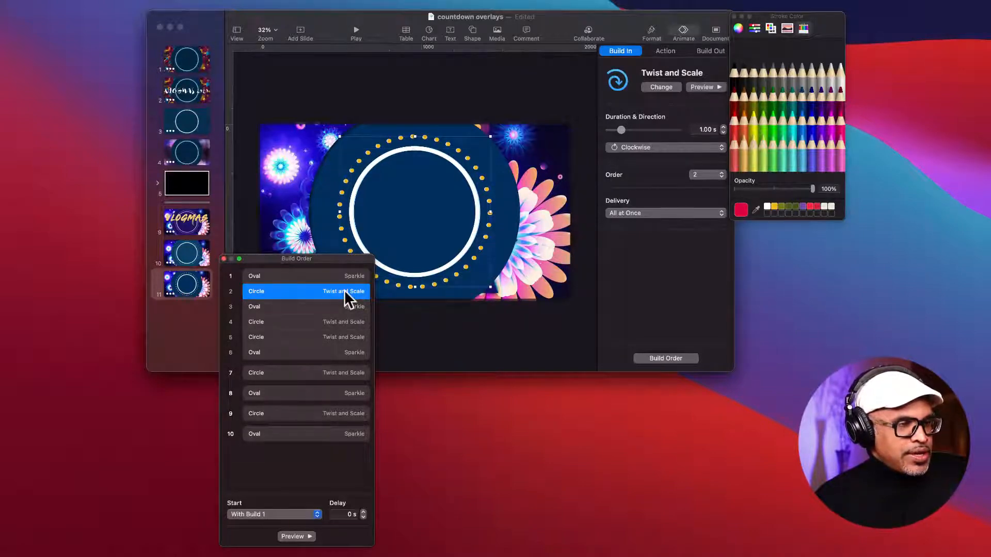
pyautogui.click(342, 305)
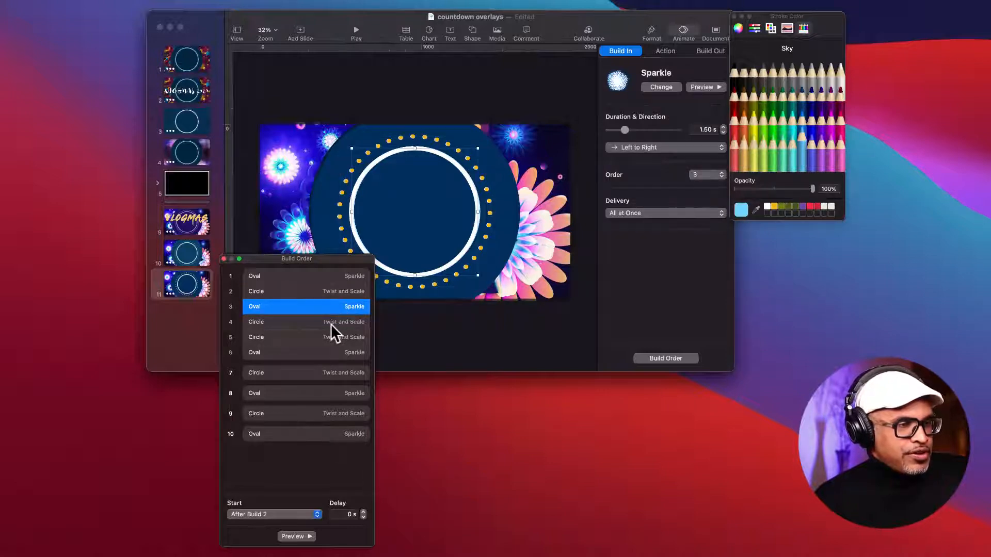
pyautogui.click(330, 322)
pyautogui.click(320, 339)
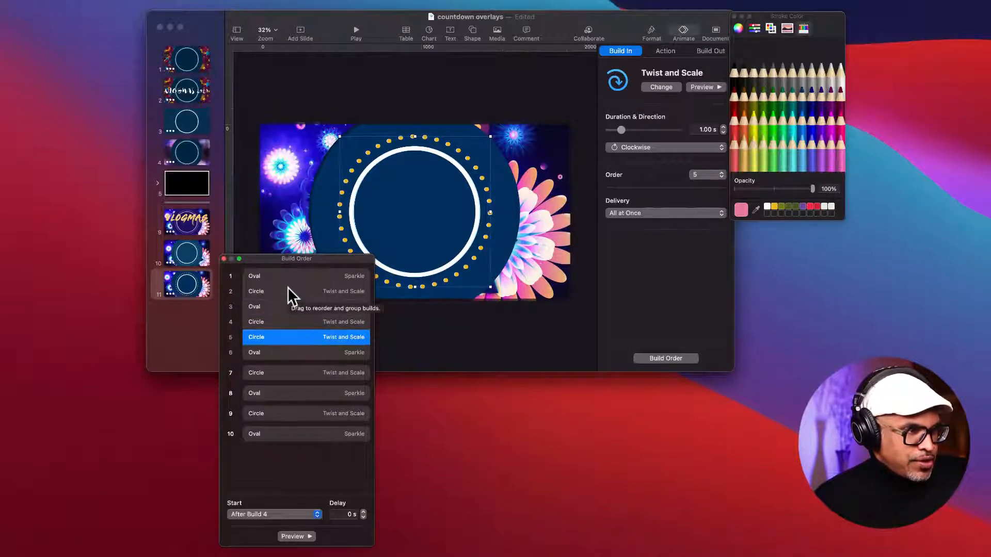
pyautogui.click(270, 353)
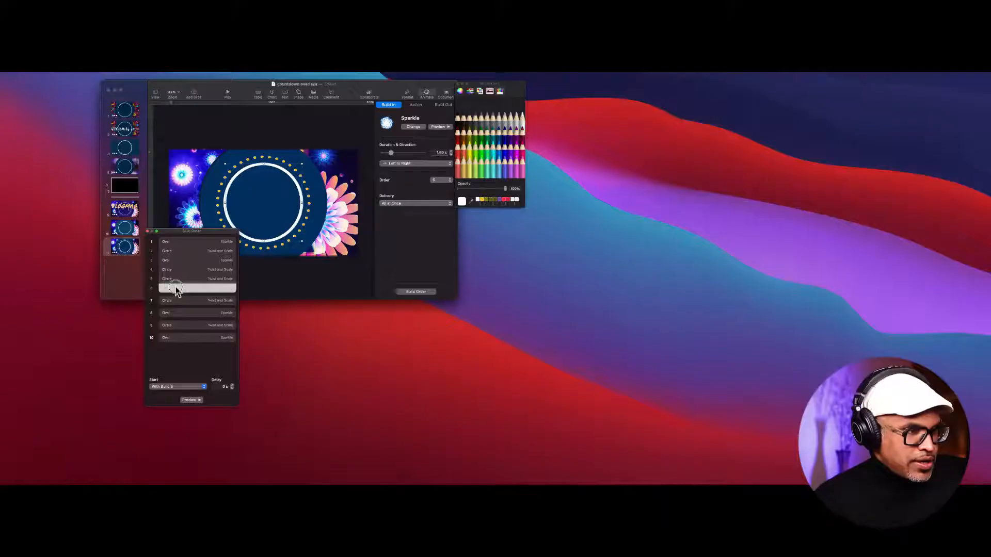
# - Reorder builds 5 through 10 so that each Oval Sparkle build comes directly before its Circle Twist and Scale build
pyautogui.moveTo(270, 354); pyautogui.dragTo(273, 338)
pyautogui.moveTo(177, 279); pyautogui.dragTo(172, 288)
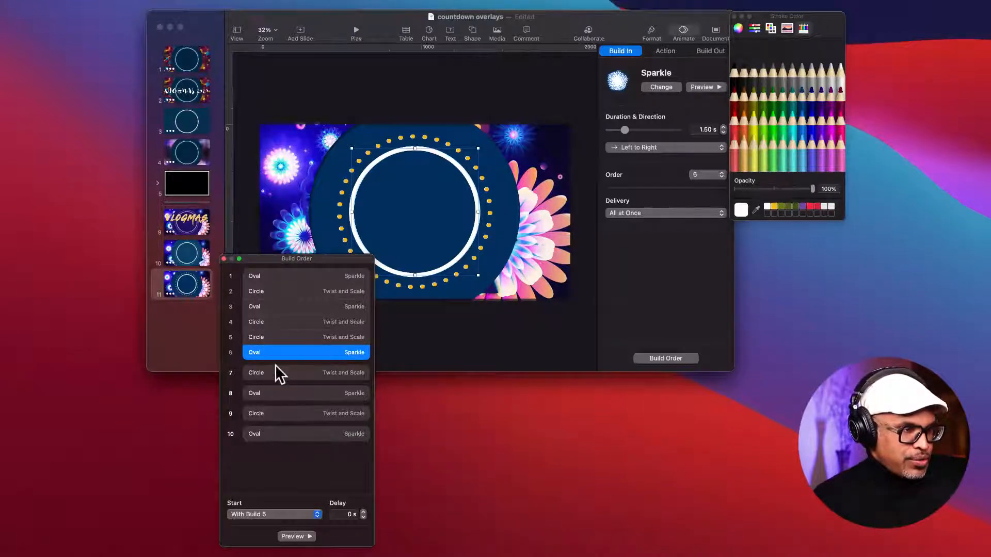
pyautogui.click(272, 338)
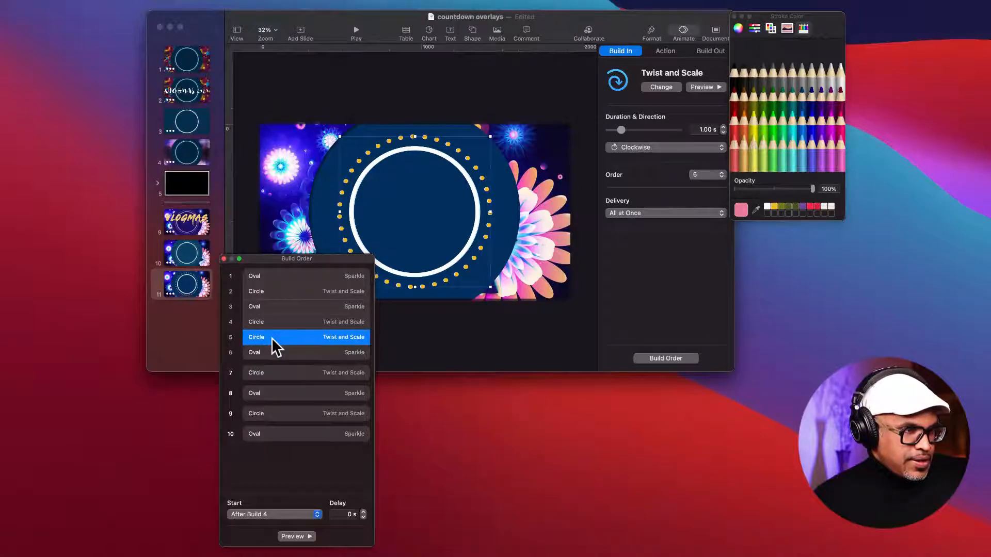
pyautogui.moveTo(272, 338); pyautogui.dragTo(261, 364)
pyautogui.moveTo(170, 298); pyautogui.dragTo(170, 291)
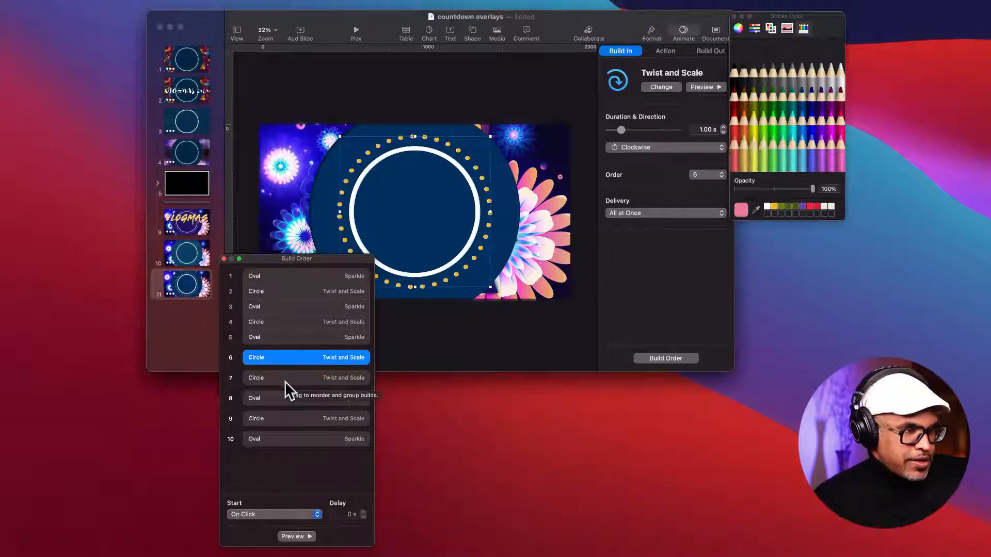
pyautogui.moveTo(285, 382); pyautogui.dragTo(274, 403)
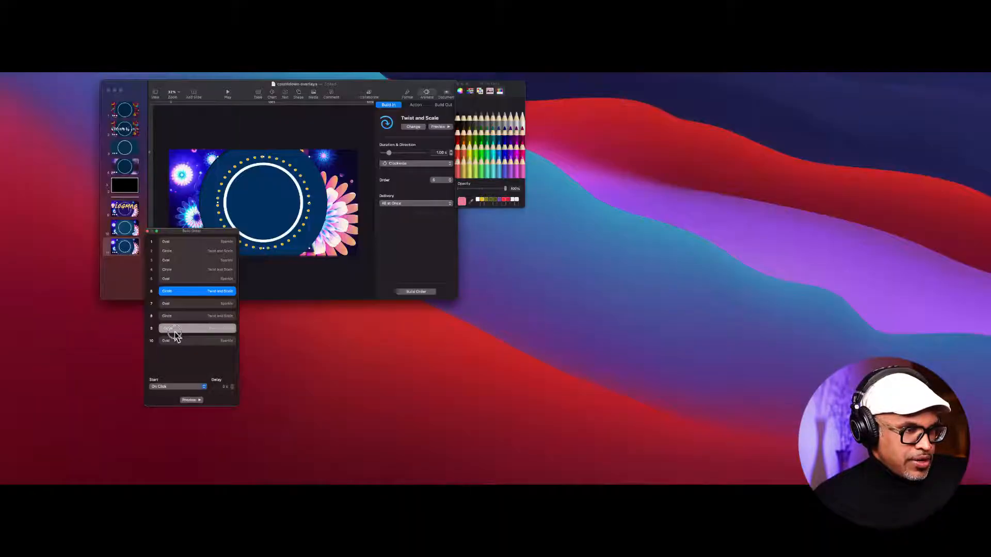
pyautogui.moveTo(271, 419); pyautogui.dragTo(264, 455)
pyautogui.moveTo(171, 350); pyautogui.dragTo(174, 353)
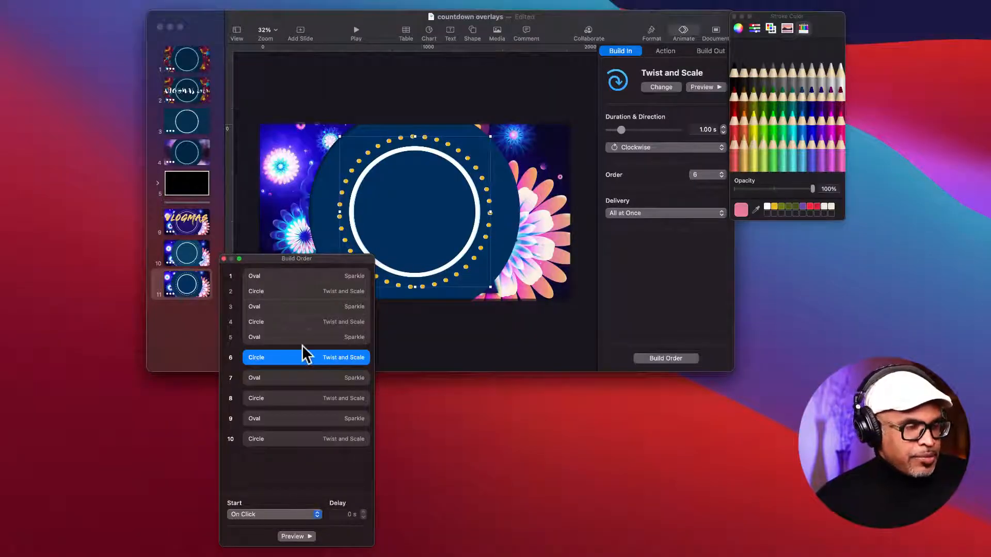
# - Check the start settings of builds 2 to 4 and set the fifth build, an Oval Sparkle, to start After Build 4
pyautogui.click(286, 292)
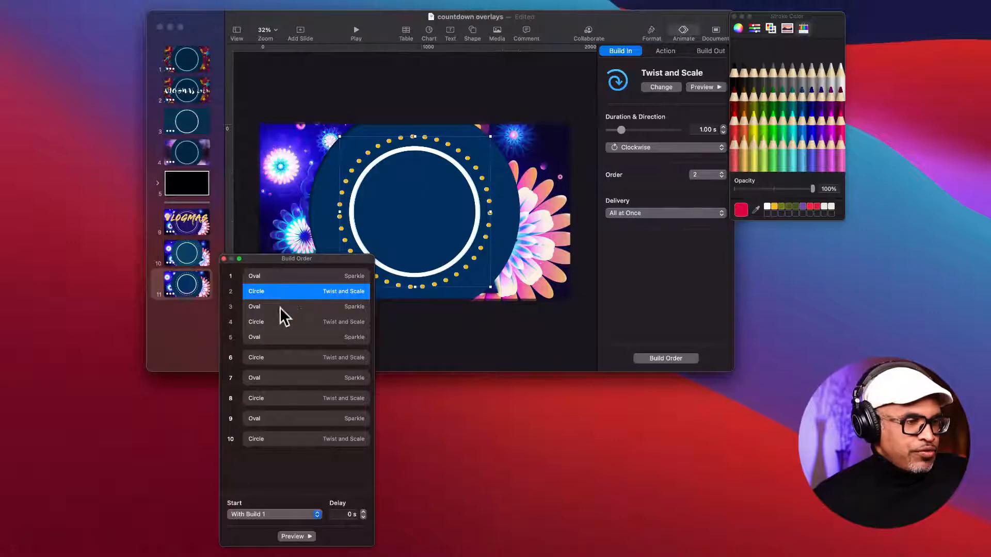
pyautogui.click(279, 308)
pyautogui.click(276, 322)
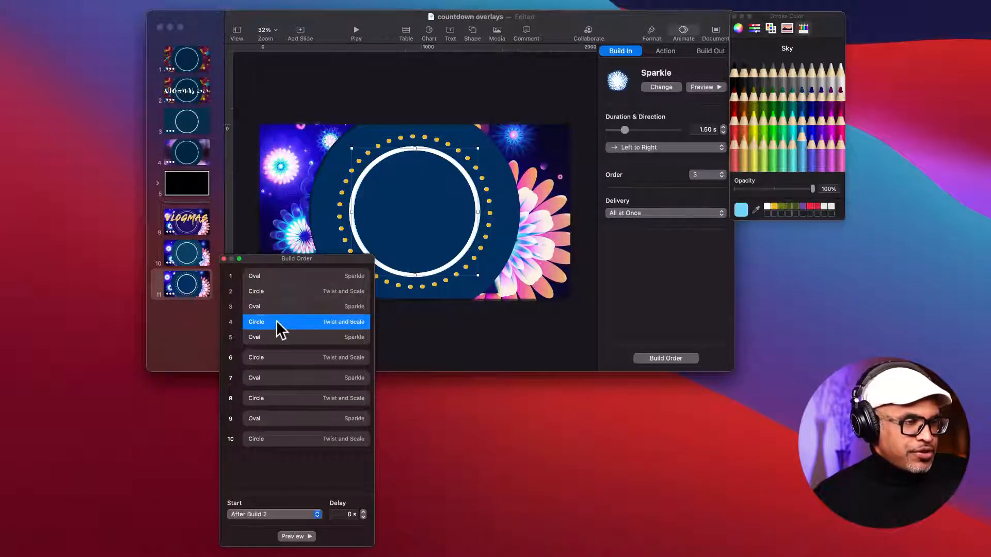
pyautogui.click(275, 338)
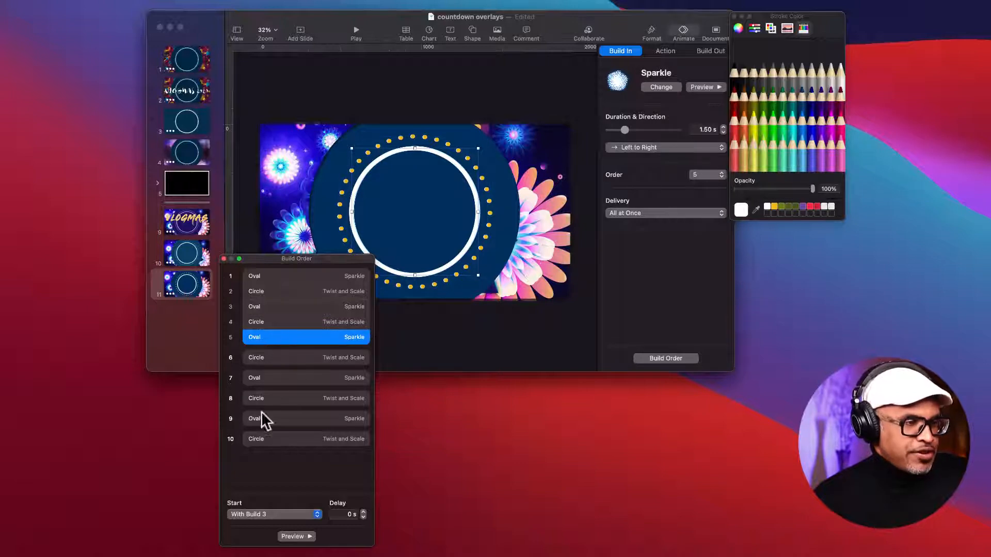
pyautogui.click(317, 515)
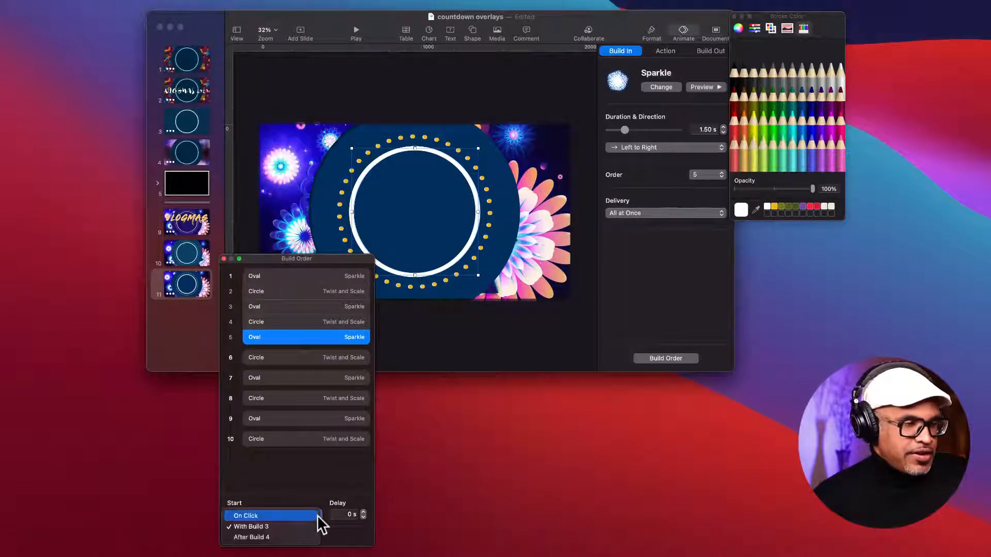
pyautogui.click(308, 538)
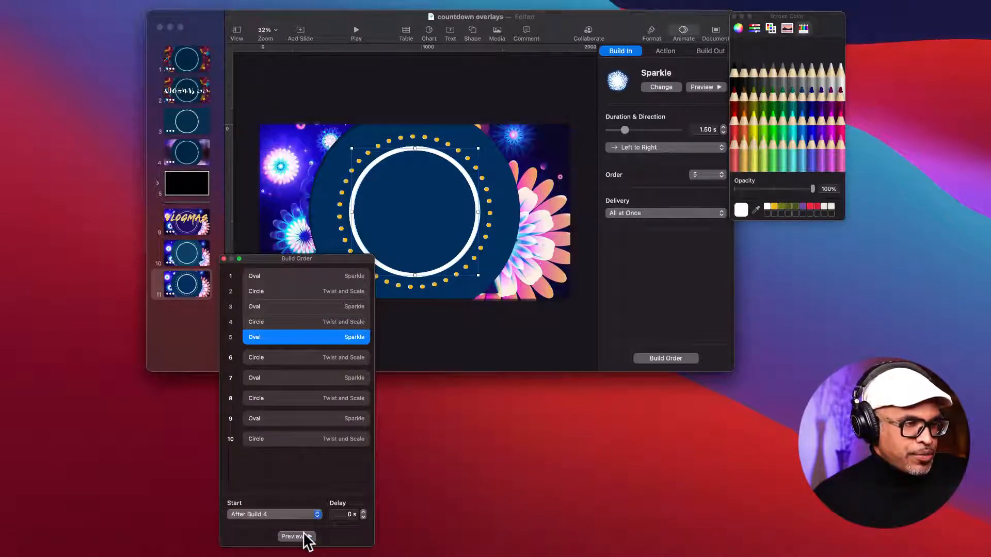
# - Set the sixth build, a Circle, to start With Build 5 and the seventh, an Oval Sparkle, After Build 6
pyautogui.click(302, 356)
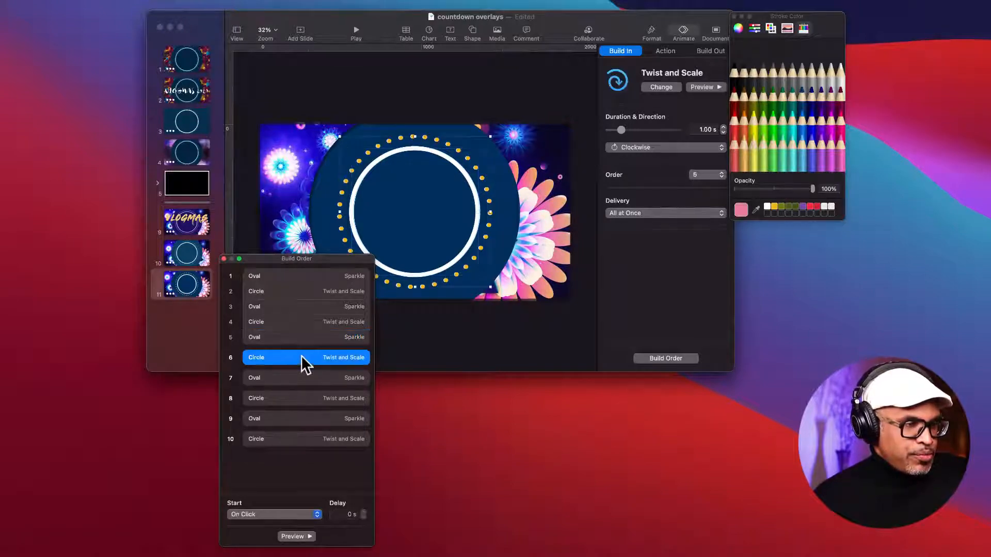
pyautogui.click(312, 515)
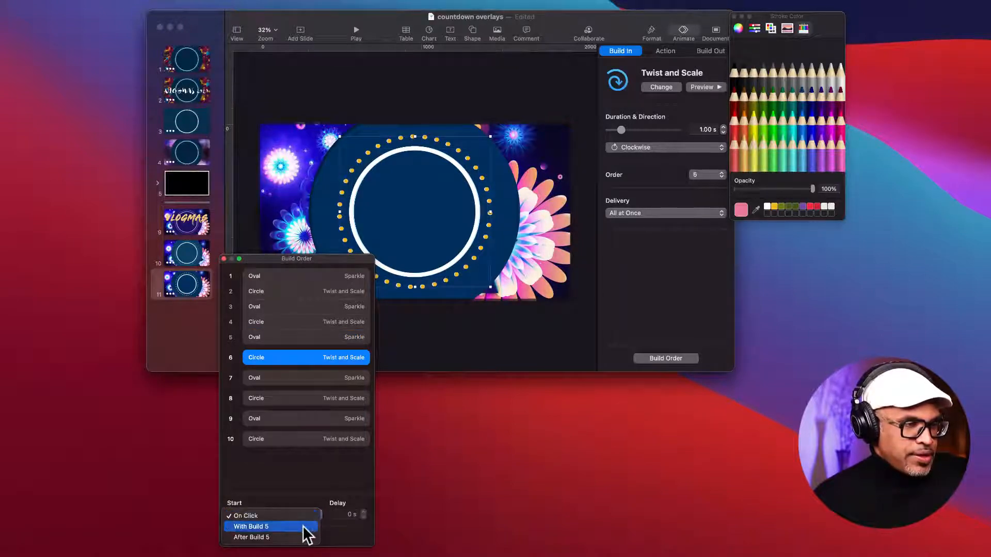
pyautogui.click(304, 526)
pyautogui.click(295, 367)
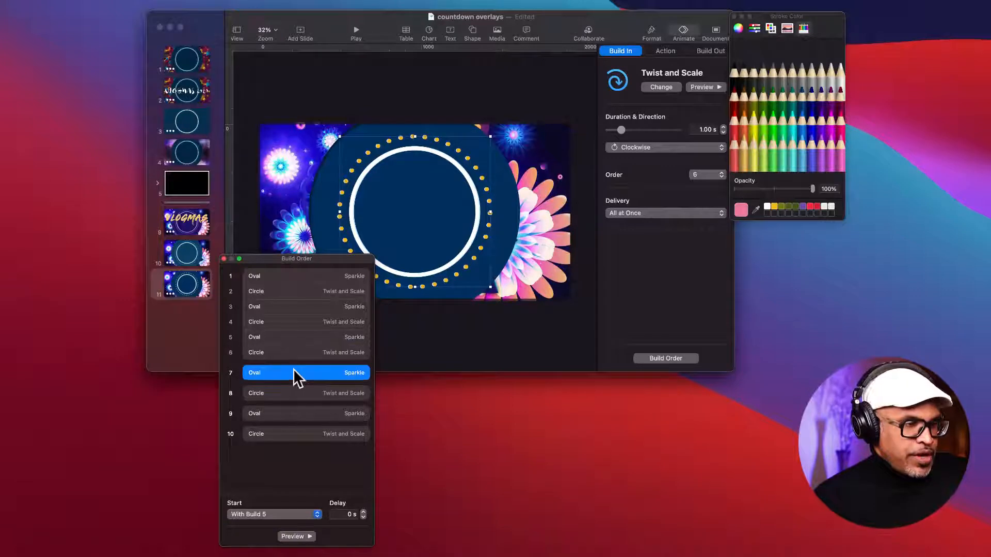
pyautogui.click(273, 512)
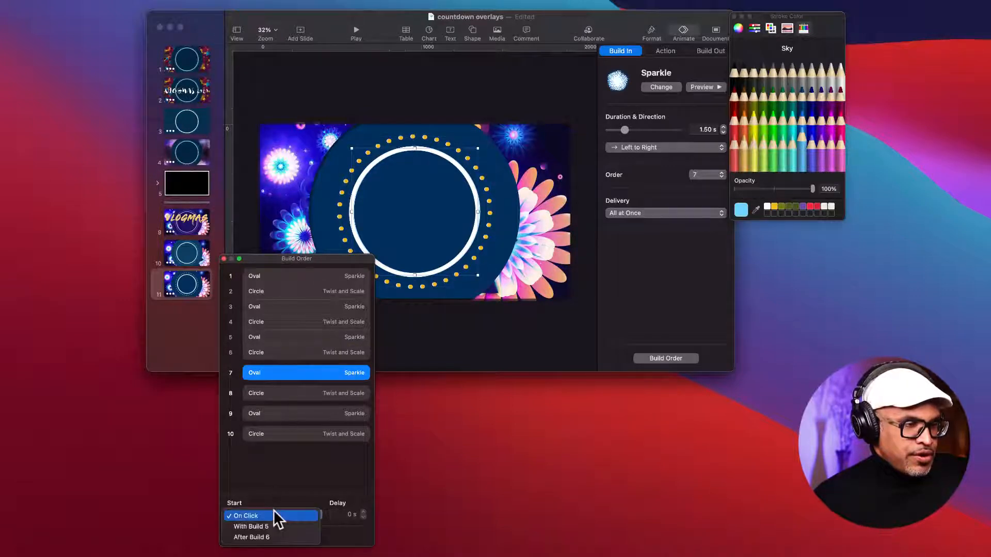
pyautogui.click(266, 537)
# - Set the eighth build, a Circle, to start With Build 7 and the ninth, an Oval Sparkle, After Build 8
pyautogui.click(301, 386)
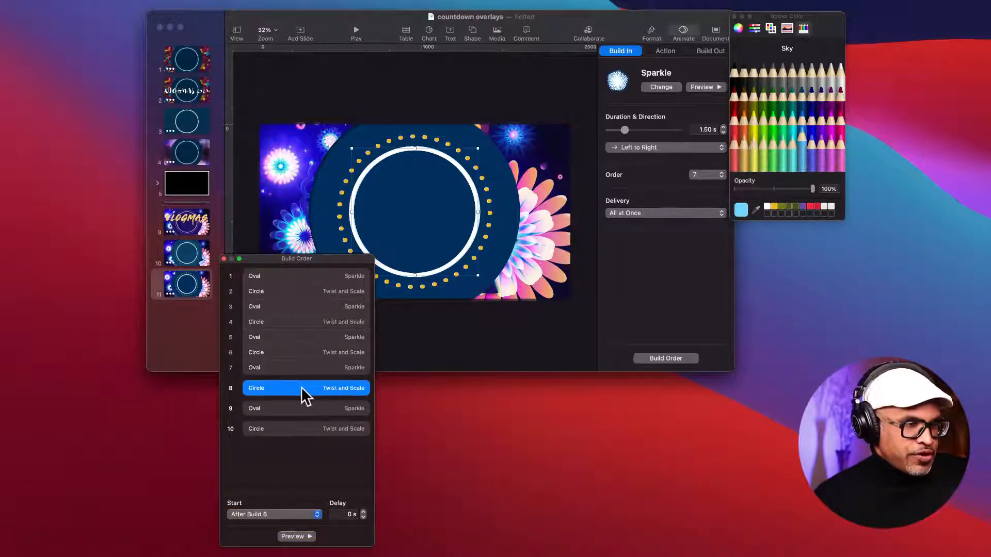
pyautogui.click(314, 515)
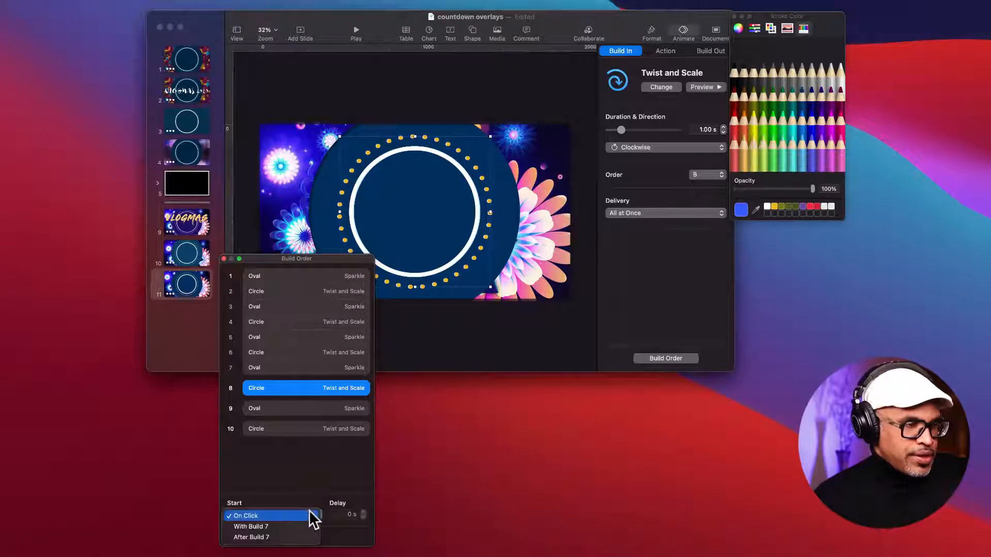
pyautogui.click(301, 527)
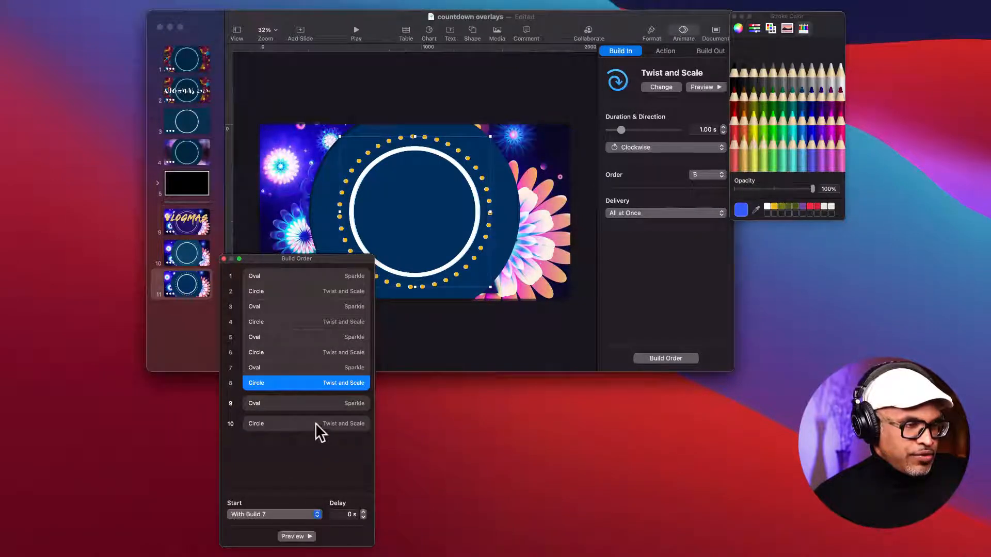
pyautogui.click(324, 408)
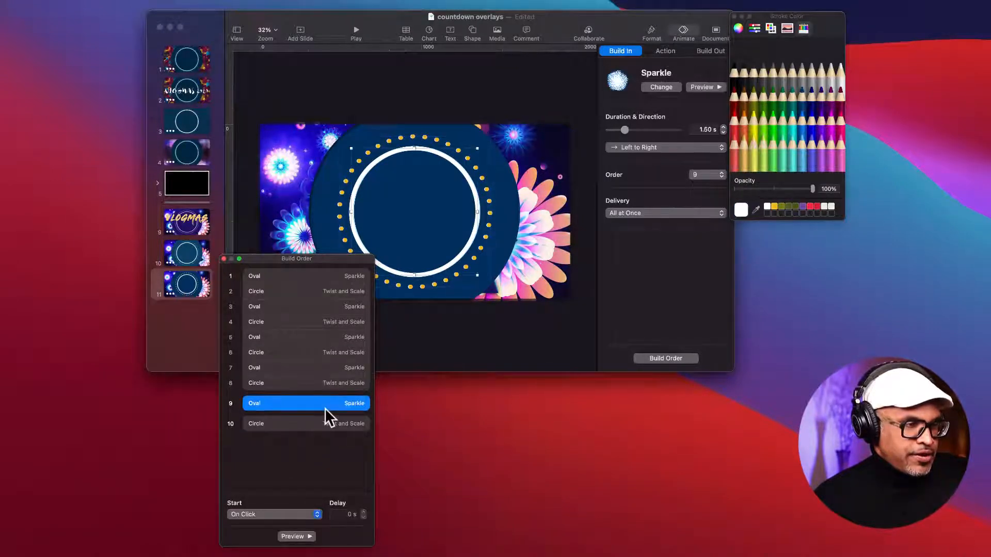
pyautogui.click(301, 515)
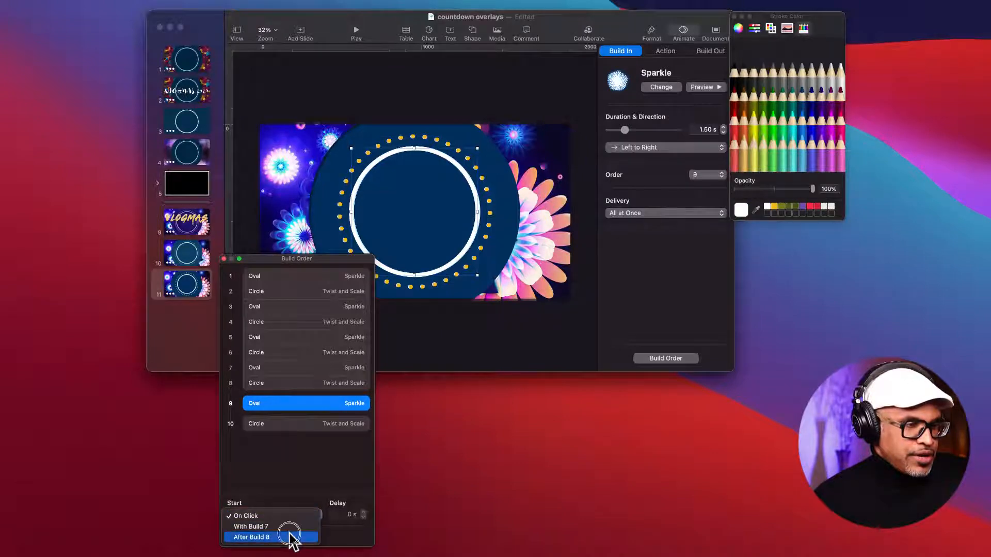
pyautogui.click(291, 537)
# - Set the tenth build, a Circle with Twist and Scale, to start With Build 9
pyautogui.click(297, 419)
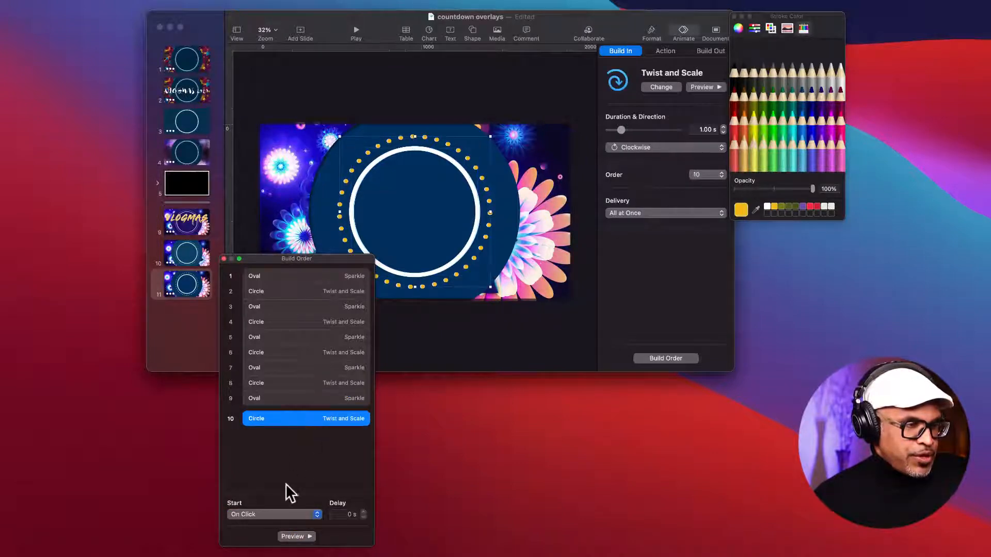
pyautogui.click(287, 514)
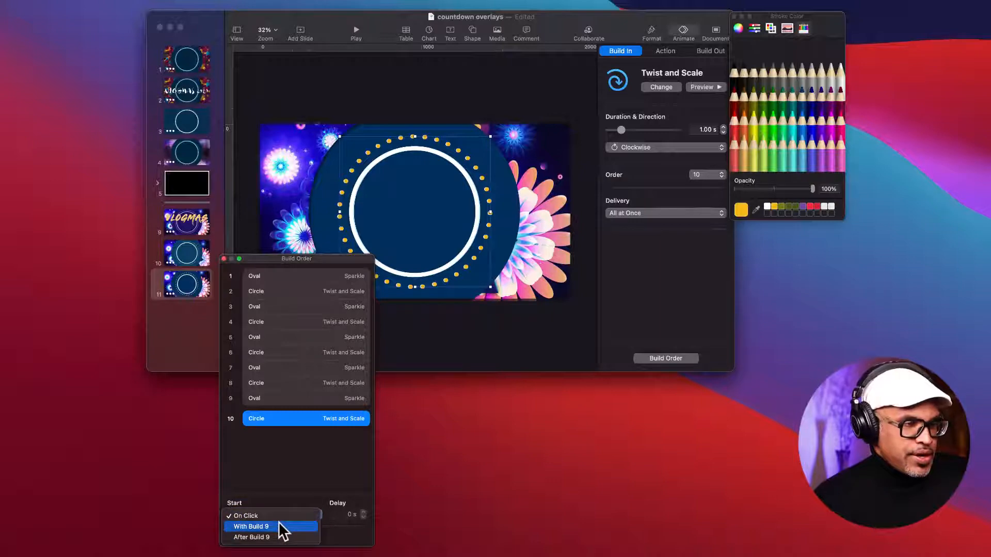
pyautogui.click(279, 524)
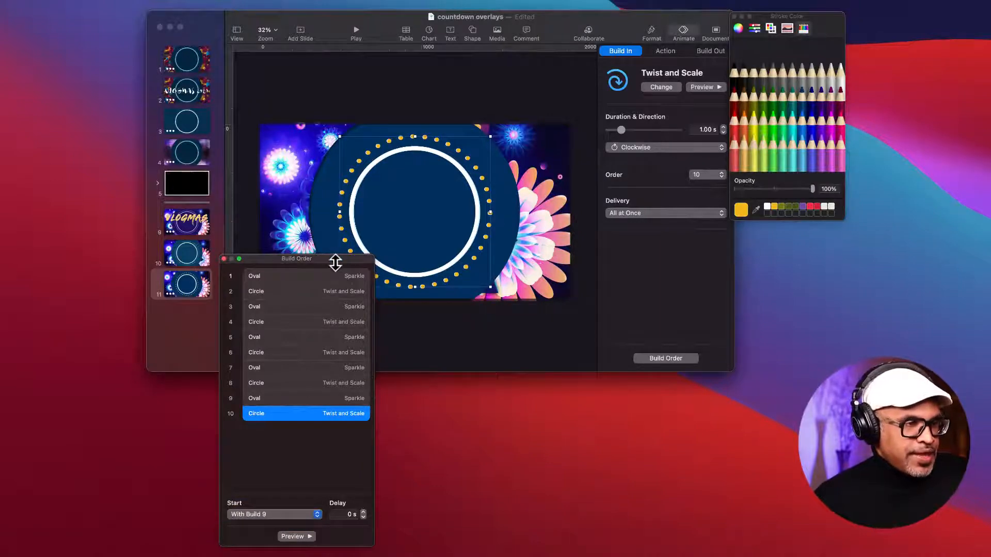
# - Move the Build Order window clear of the slide and preview the full build sequence
pyautogui.moveTo(336, 258); pyautogui.dragTo(152, 132)
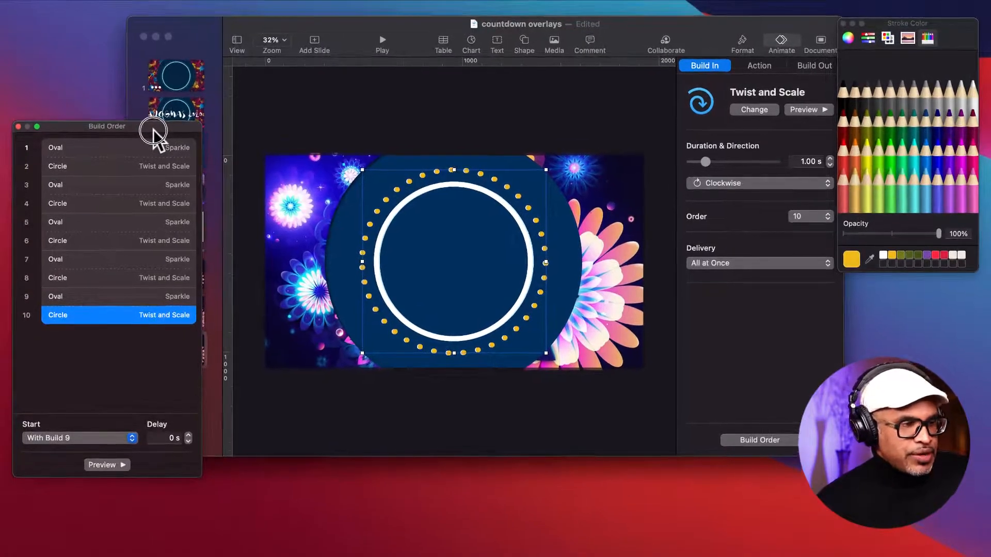
pyautogui.click(121, 464)
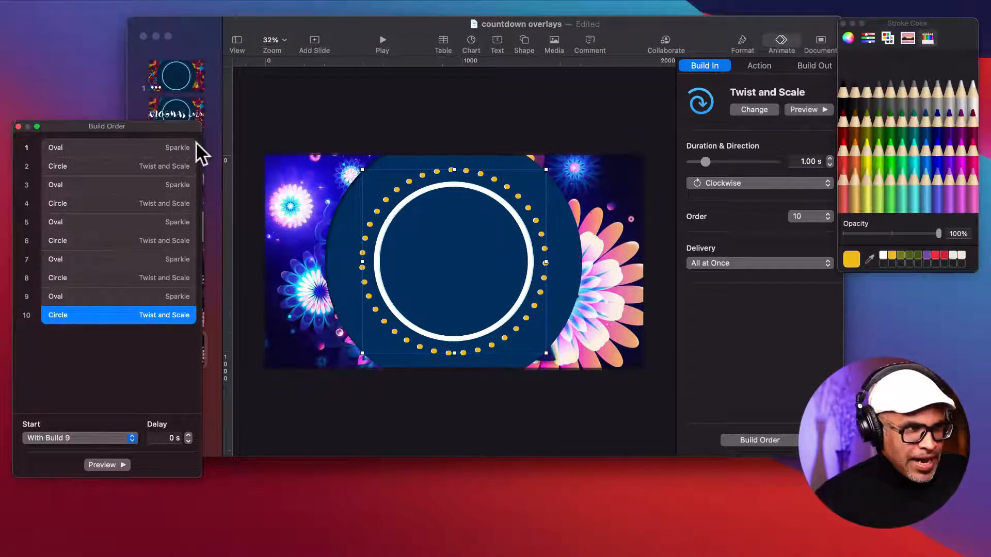
pyautogui.moveTo(184, 129); pyautogui.dragTo(184, 194)
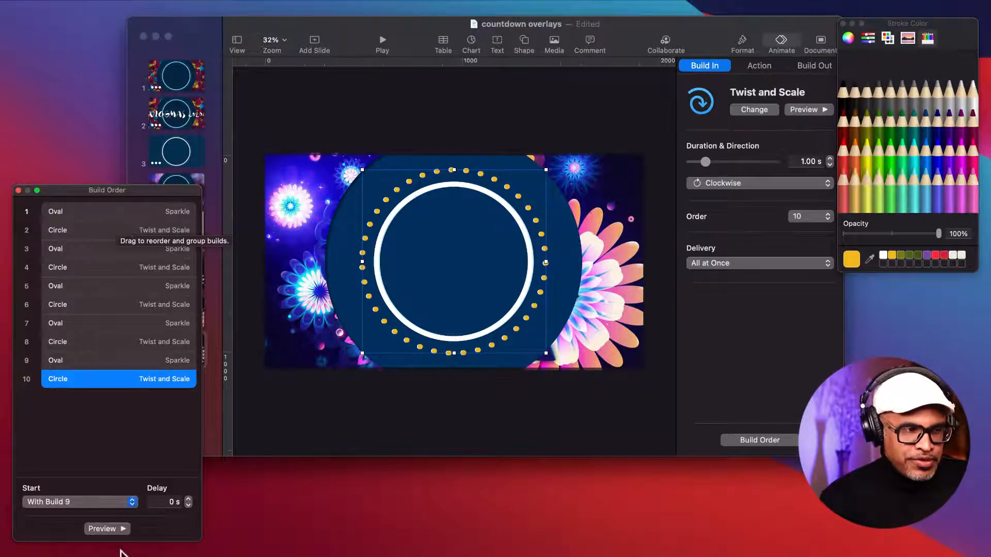
pyautogui.click(107, 529)
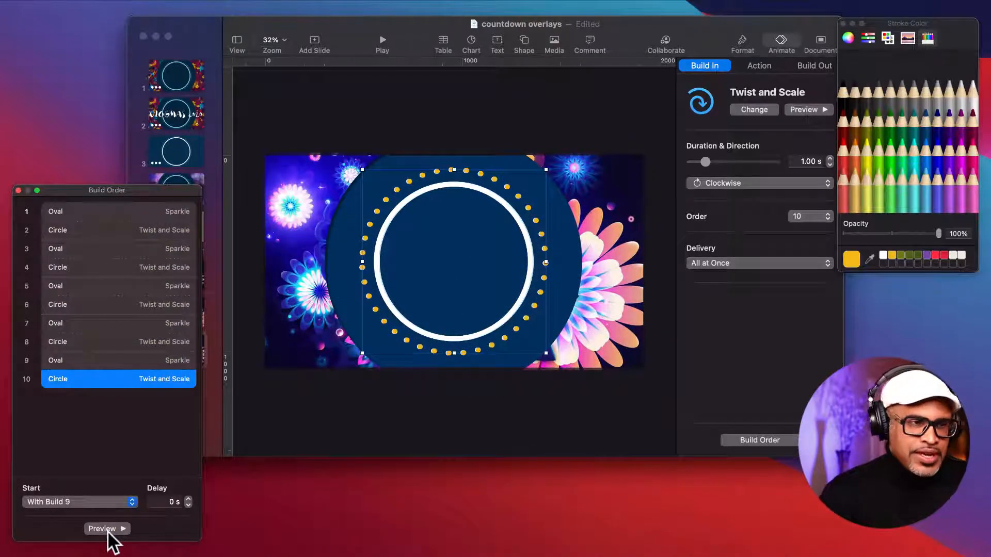
pyautogui.click(106, 529)
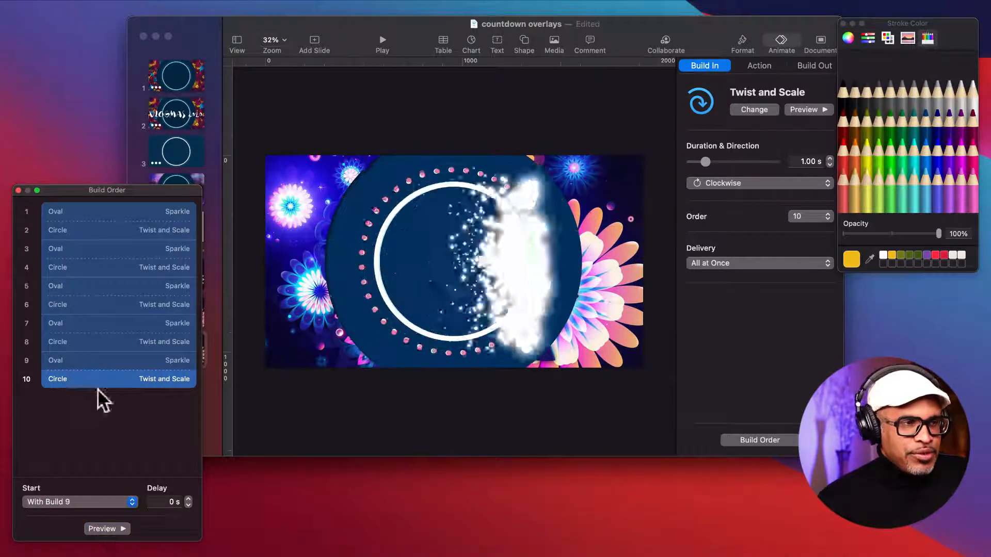
# - Set the third build's Sparkle direction to Right to Left and the fifth build's to Top to Bottom
pyautogui.click(100, 211)
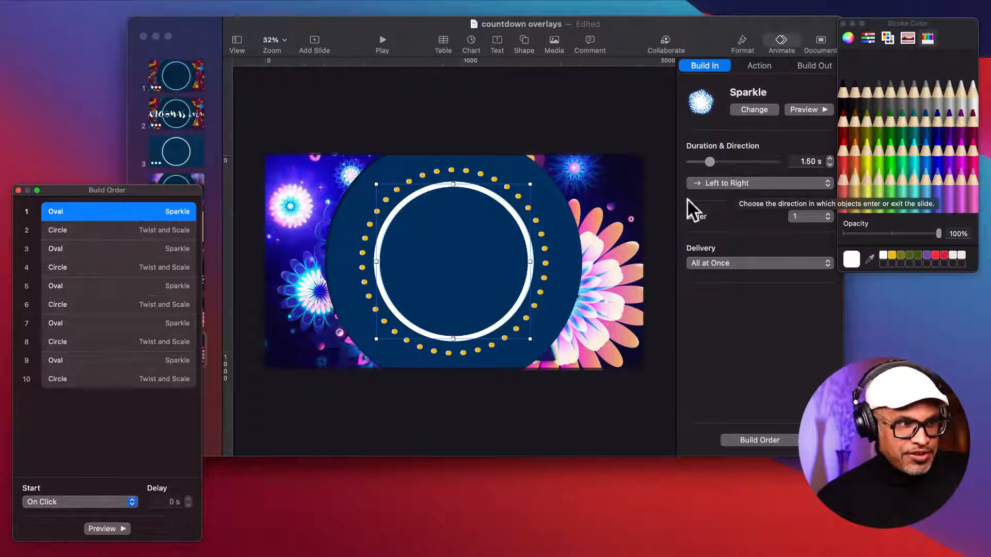
pyautogui.click(136, 248)
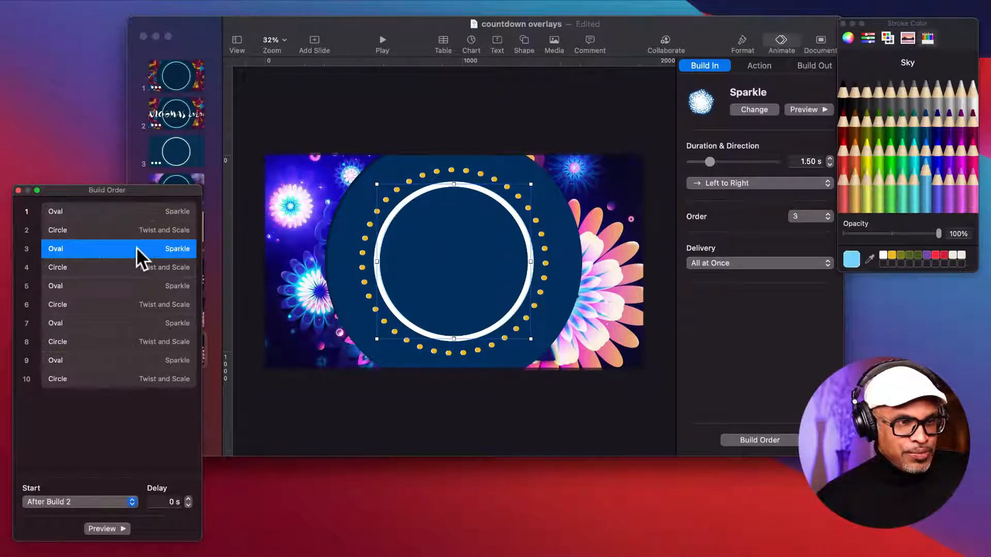
pyautogui.click(803, 179)
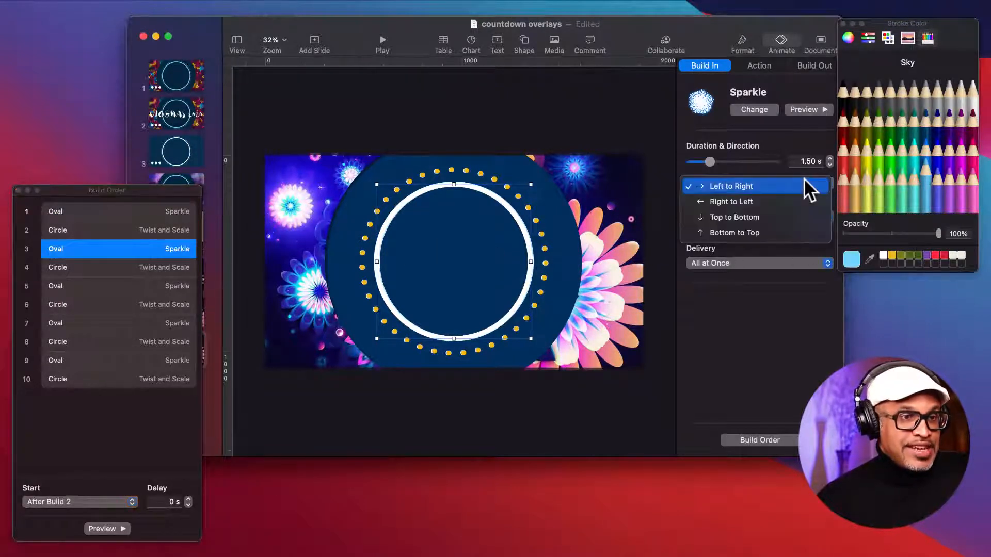
pyautogui.click(788, 201)
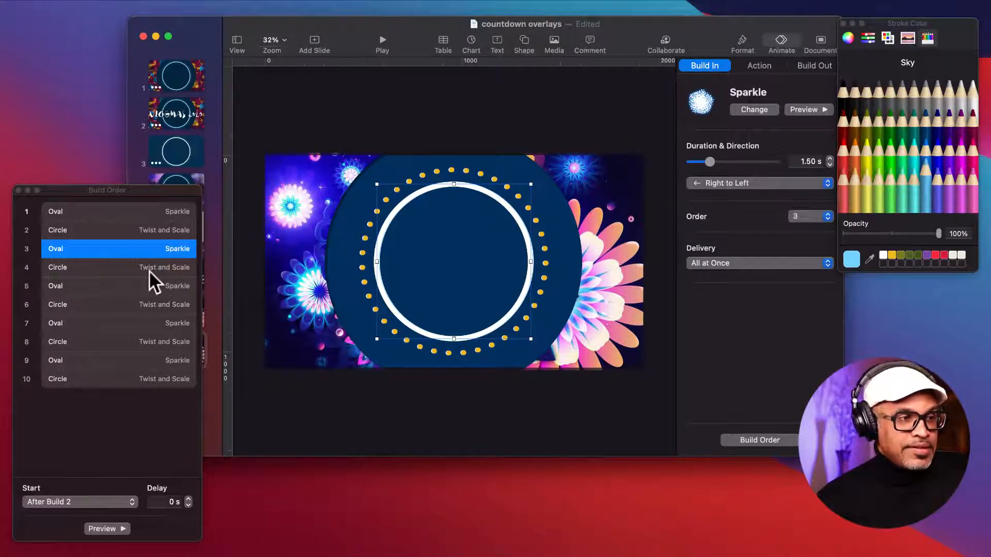
pyautogui.click(134, 285)
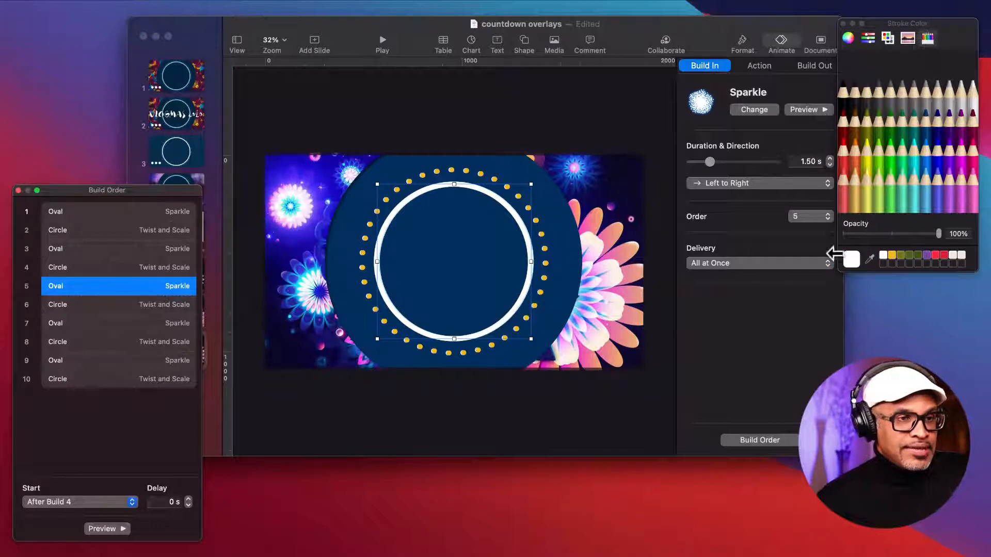
pyautogui.click(788, 179)
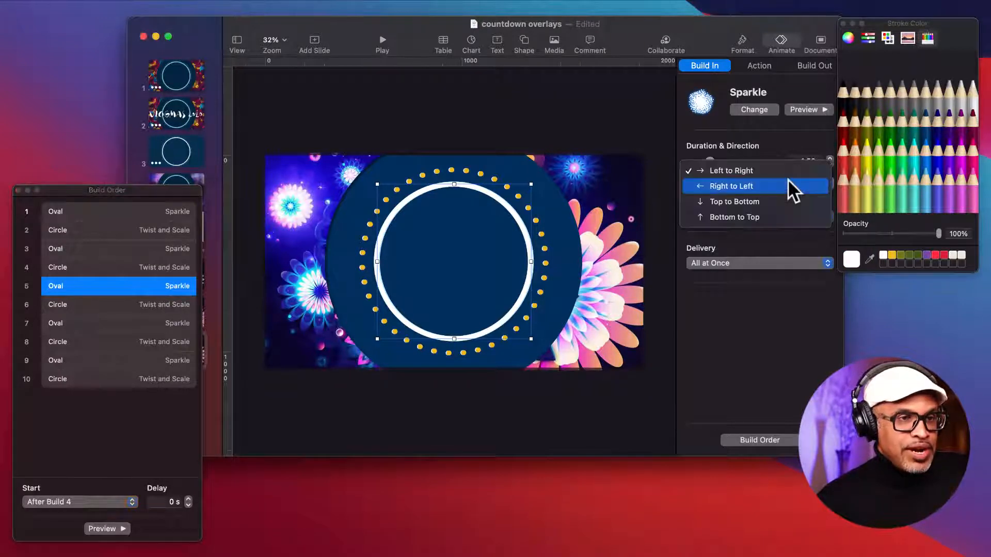
pyautogui.click(776, 201)
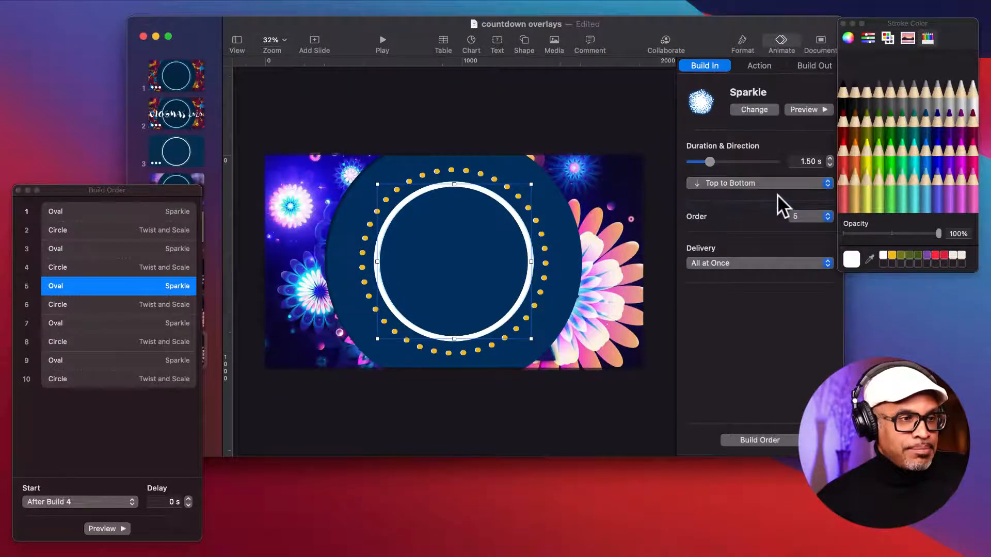
# - Set the seventh build's Sparkle direction to Bottom to Top and change the ninth build's effect to Flame
pyautogui.click(158, 323)
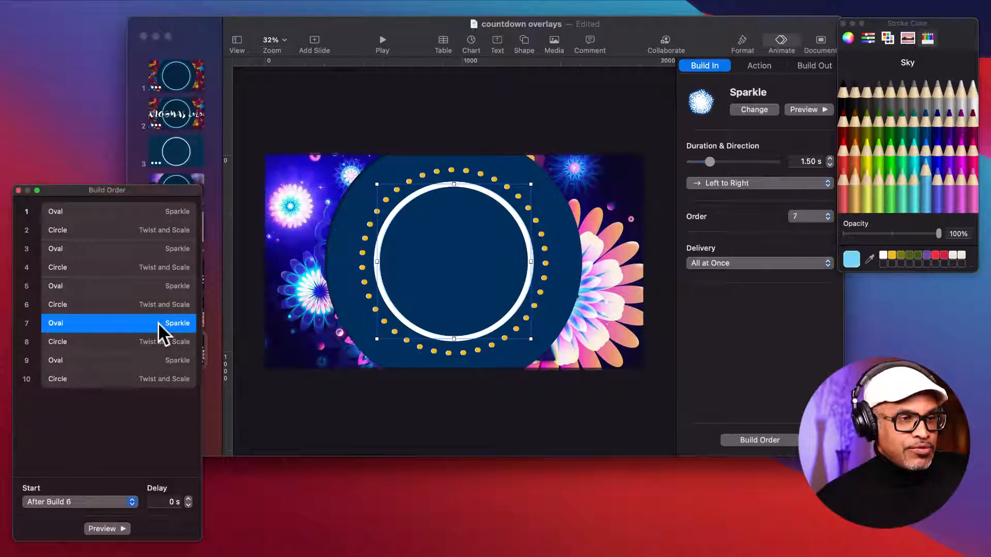
pyautogui.click(725, 182)
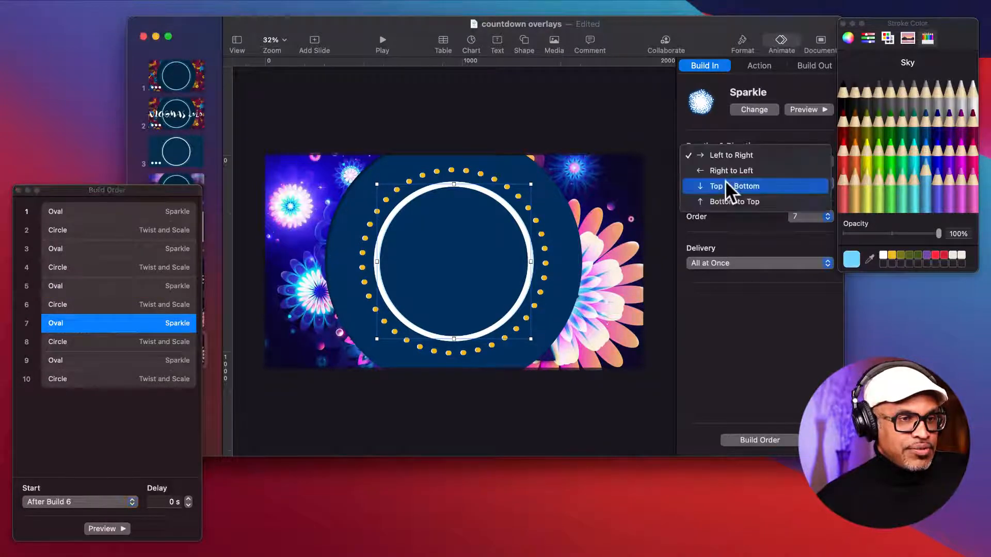
pyautogui.click(720, 199)
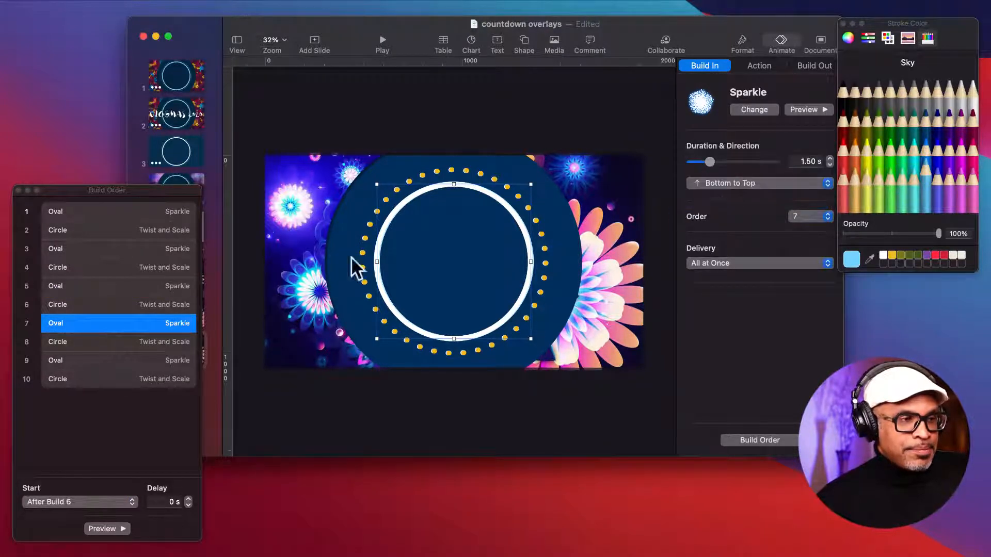
pyautogui.click(69, 360)
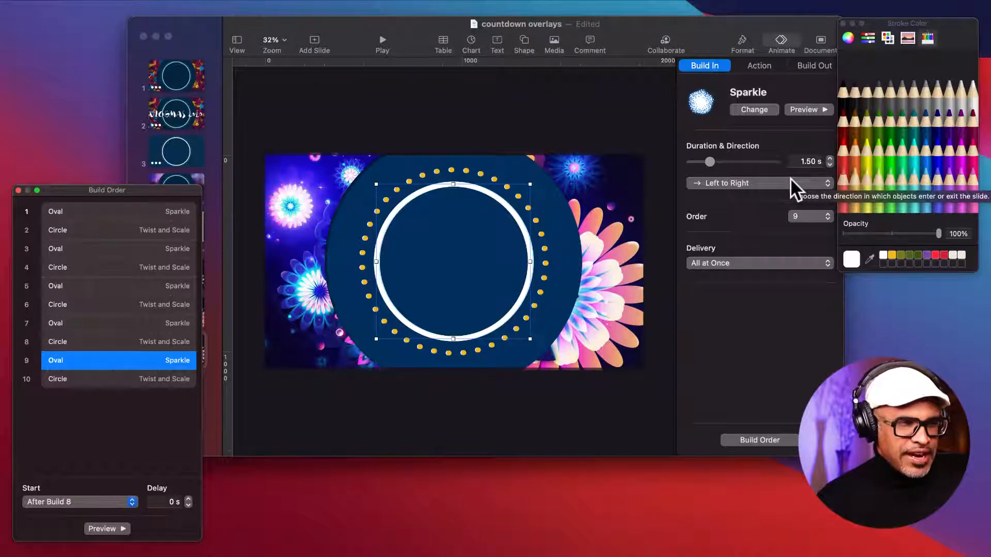
pyautogui.click(758, 114)
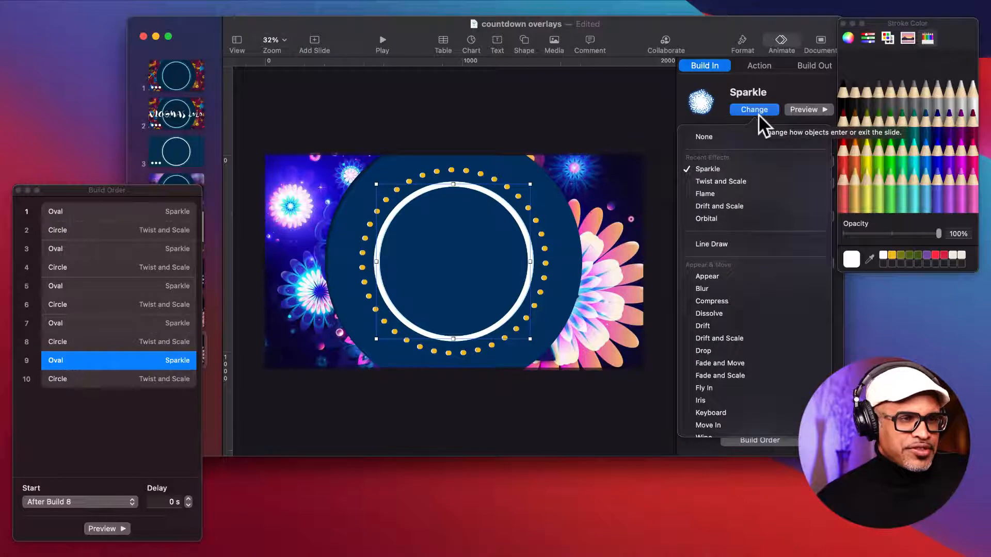
pyautogui.click(704, 193)
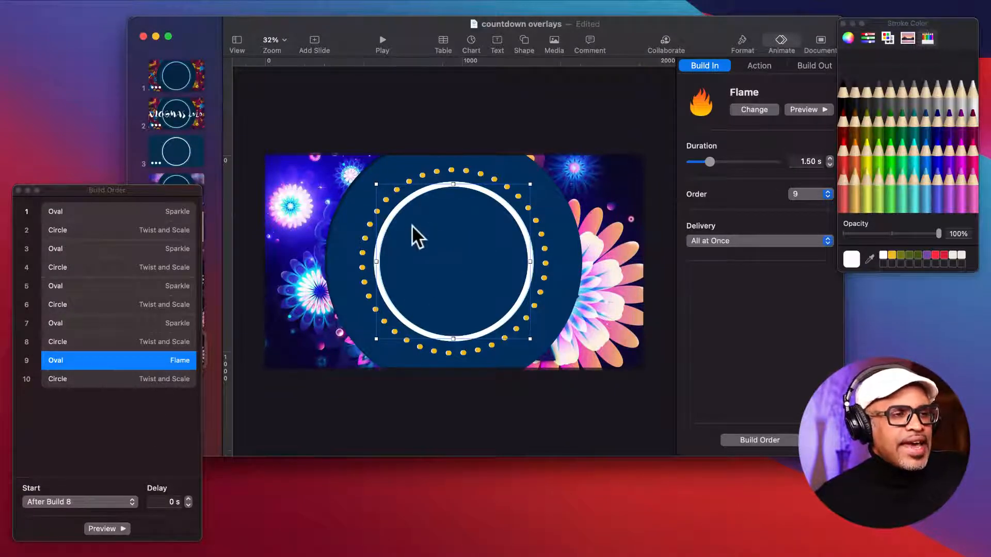
# - Set the Twist and Scale direction of the fourth build, a Circle, to Counterclockwise
pyautogui.click(111, 230)
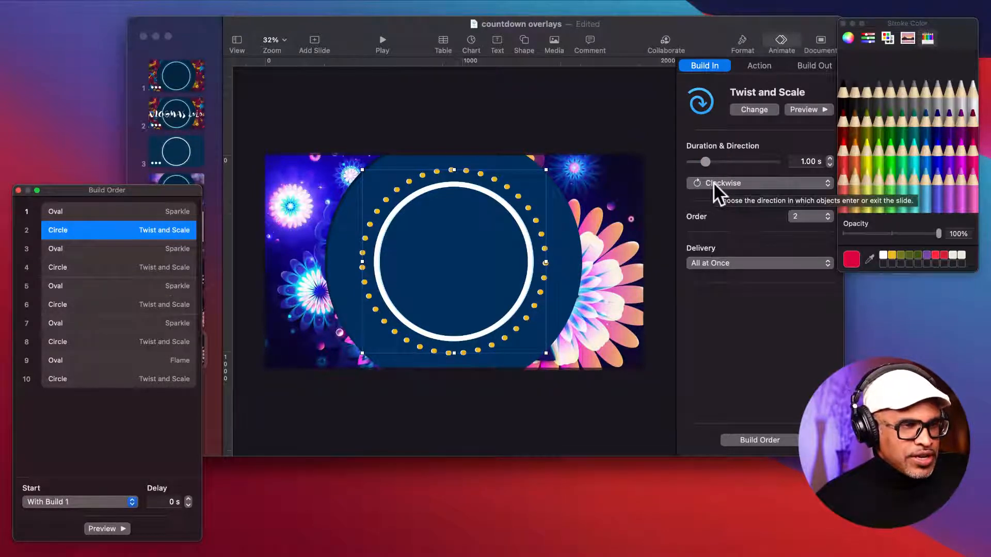
pyautogui.click(135, 267)
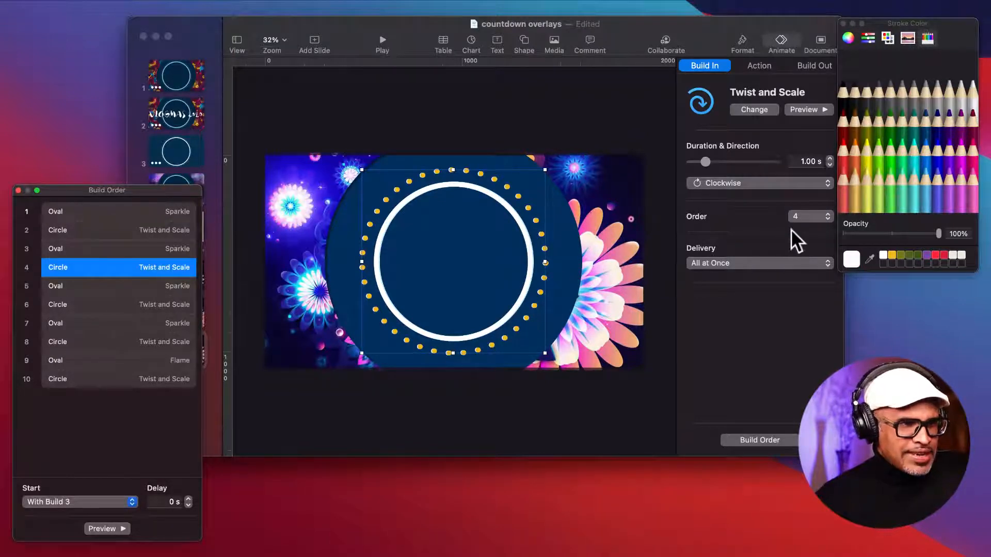
pyautogui.click(756, 183)
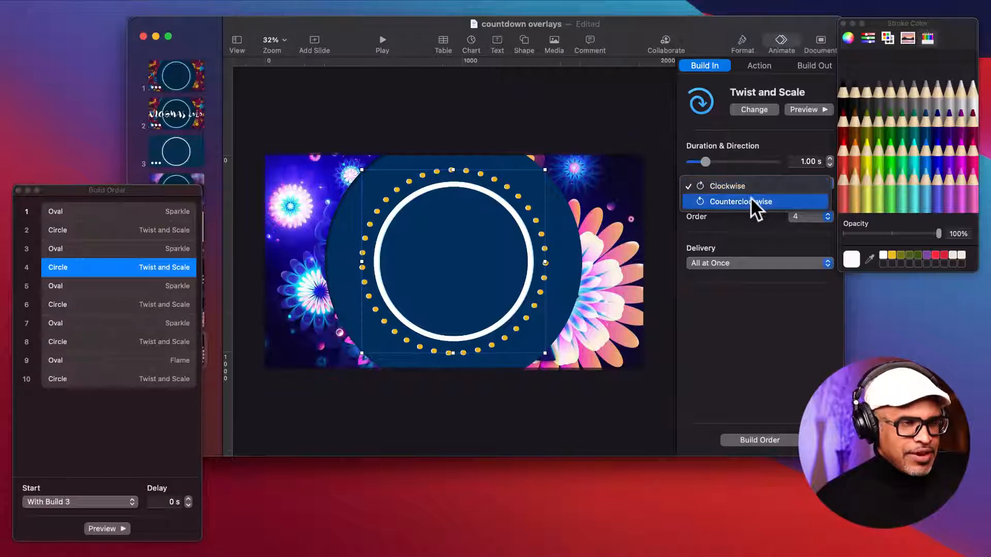
pyautogui.click(748, 201)
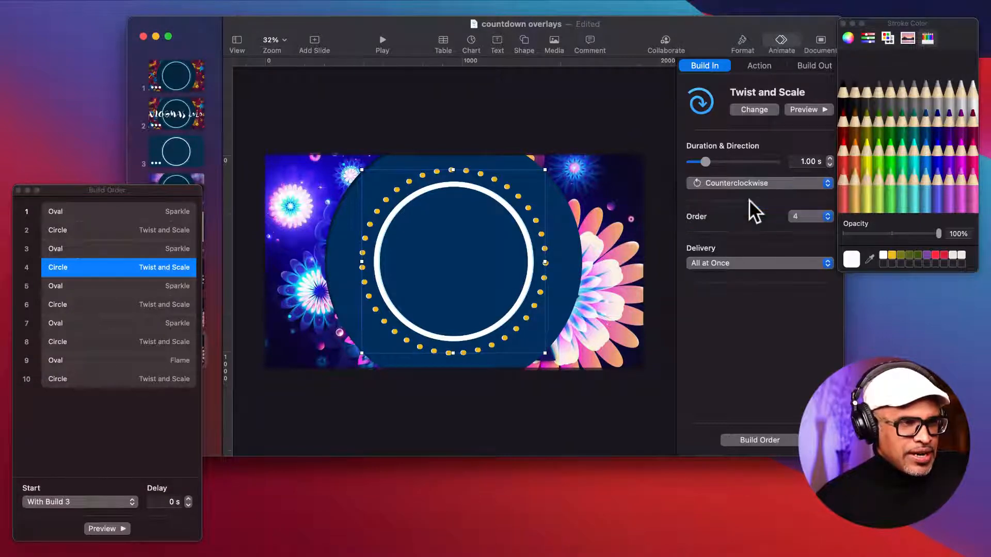
# - Keep the eighth build's Twist and Scale direction on Clockwise and preview the full build sequence
pyautogui.click(109, 305)
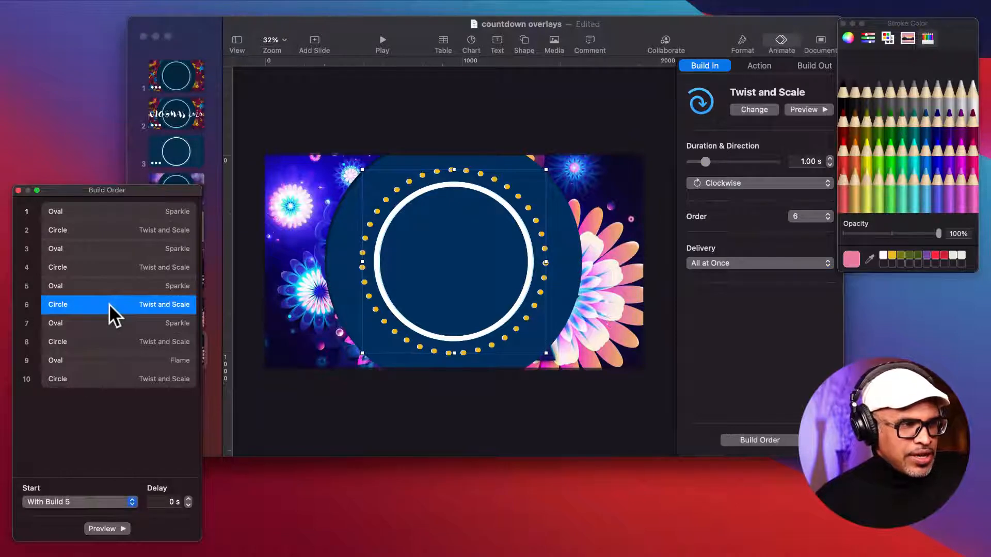
pyautogui.click(96, 343)
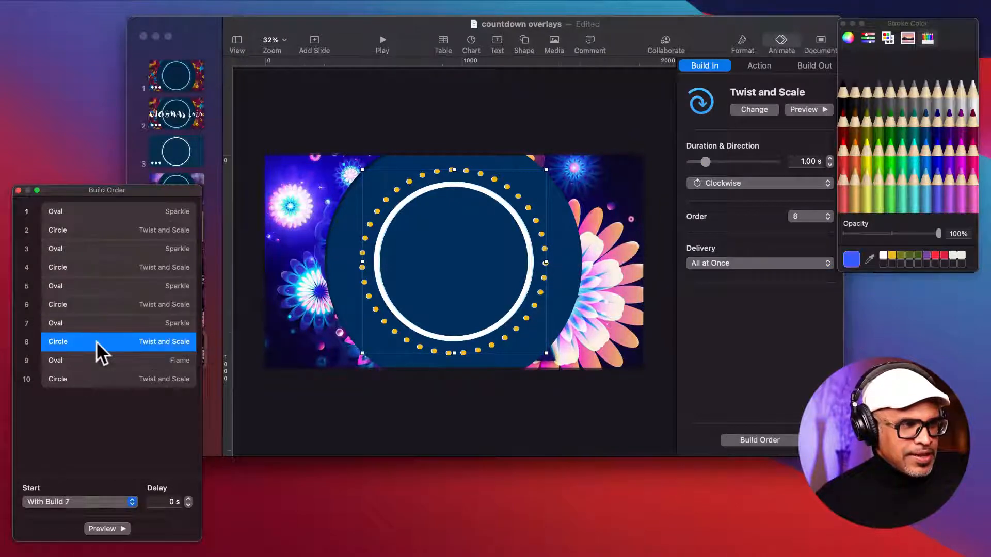
pyautogui.click(785, 184)
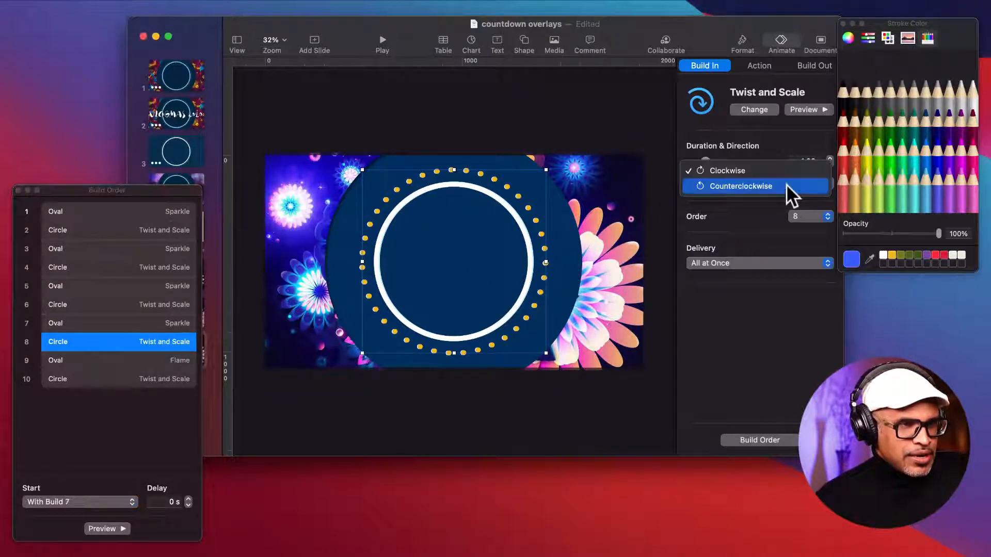
pyautogui.click(778, 171)
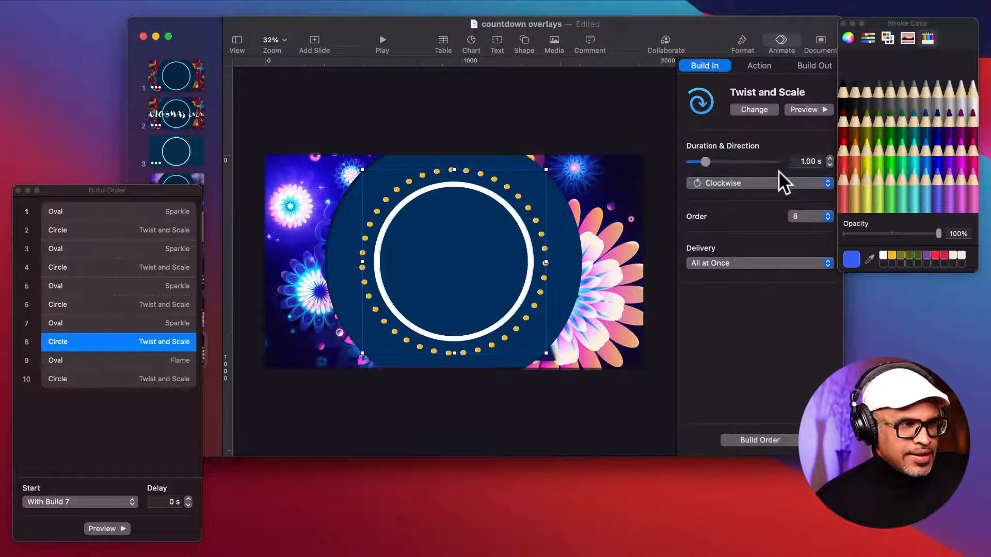
pyautogui.click(100, 529)
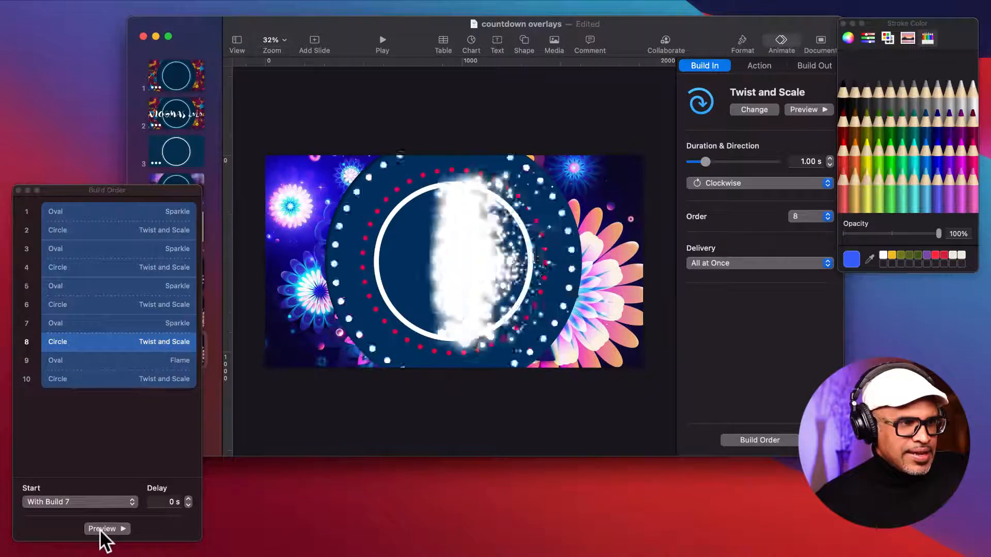
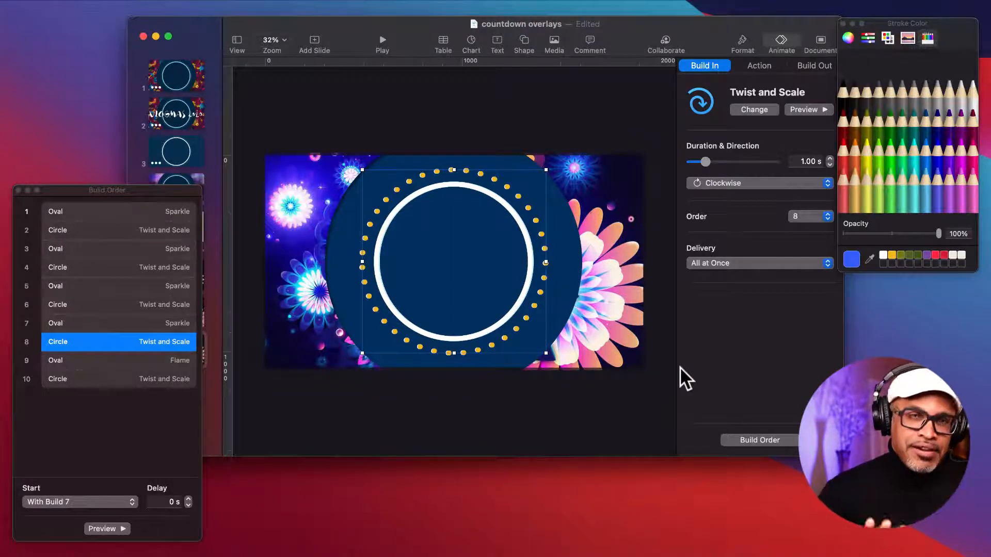
# - Set the slide background to No Fill
pyautogui.click(572, 256)
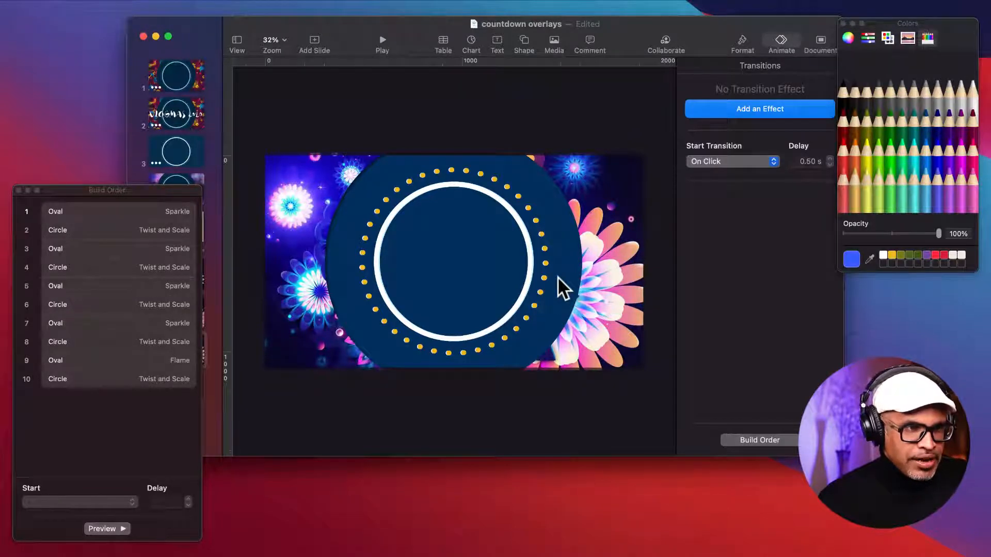
pyautogui.click(744, 40)
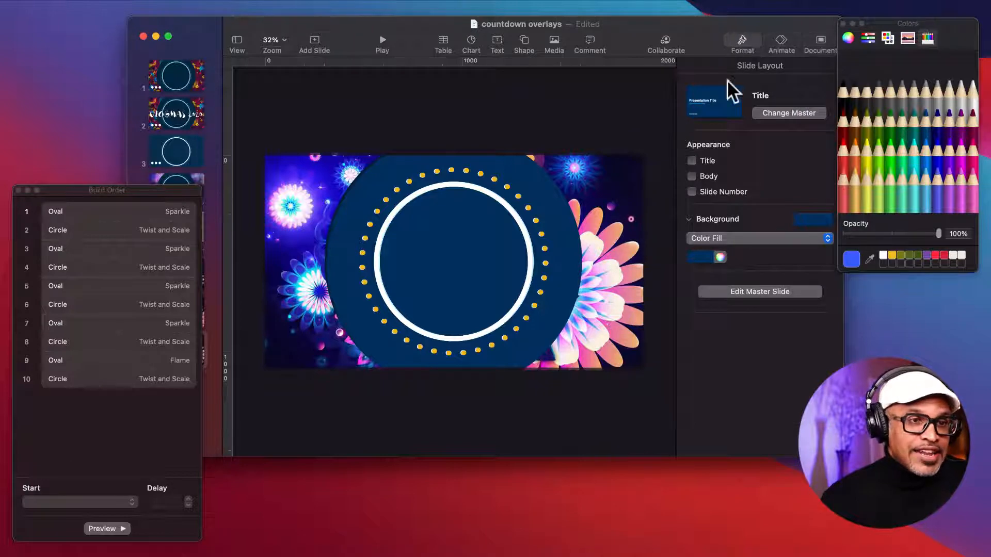
pyautogui.click(776, 236)
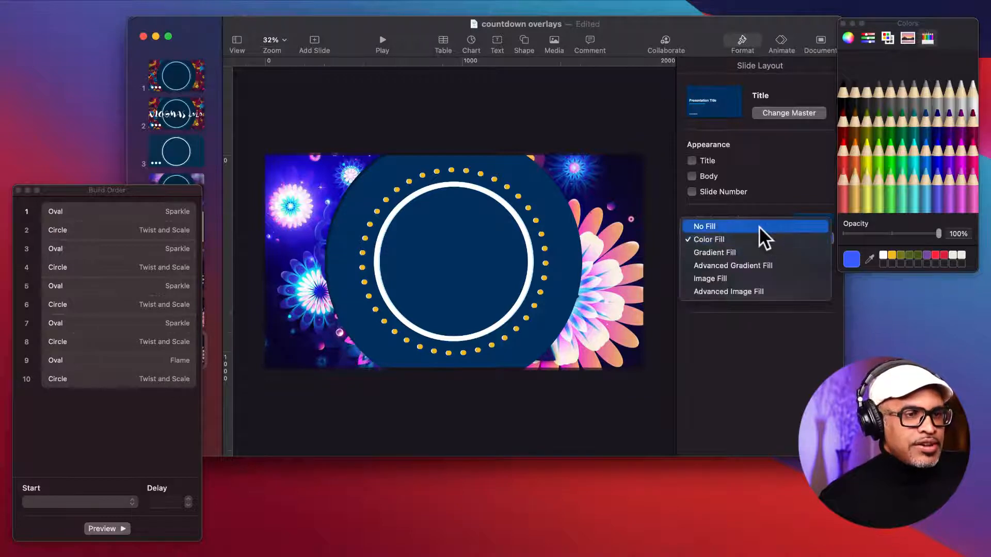
pyautogui.click(759, 227)
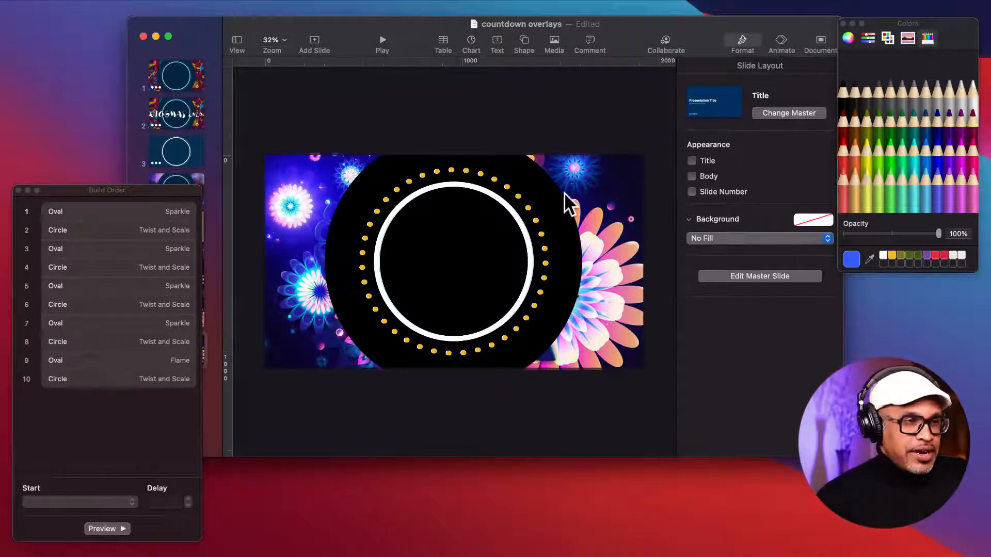
# - Add a square shape in the orange shape style and stretch it to cover the whole slide
pyautogui.click(527, 41)
pyautogui.click(515, 135)
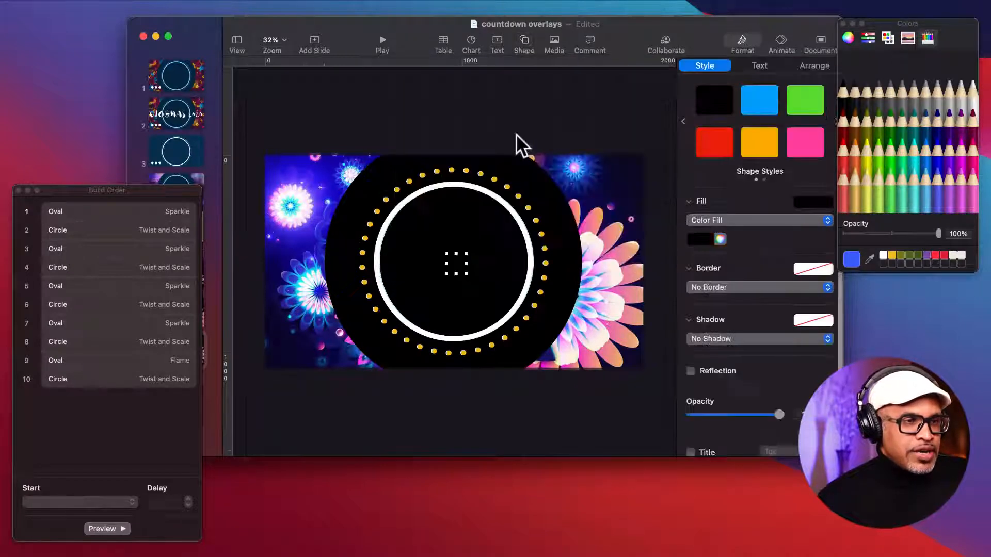
pyautogui.click(758, 147)
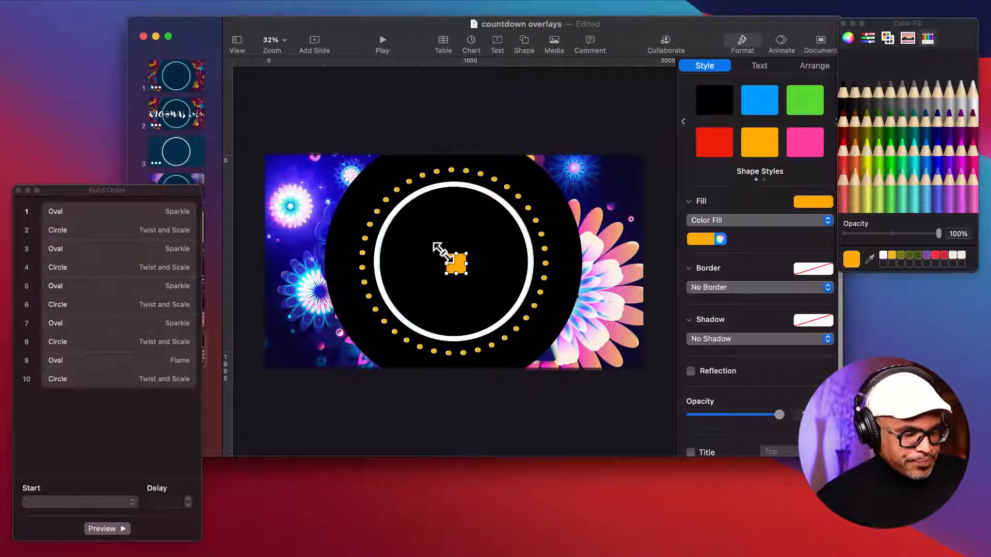
pyautogui.moveTo(443, 253); pyautogui.dragTo(267, 156)
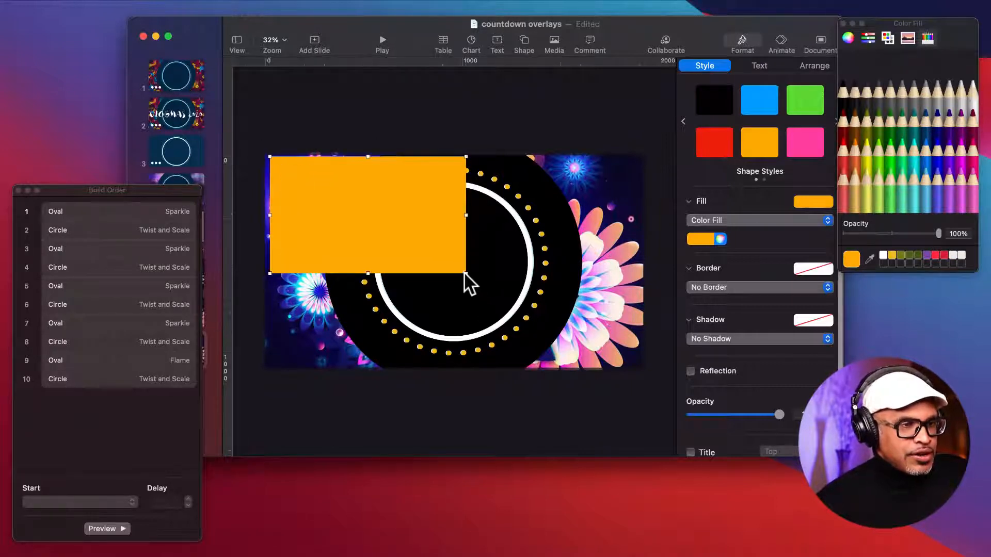
pyautogui.moveTo(466, 273); pyautogui.dragTo(641, 369)
pyautogui.moveTo(559, 299); pyautogui.dragTo(561, 300)
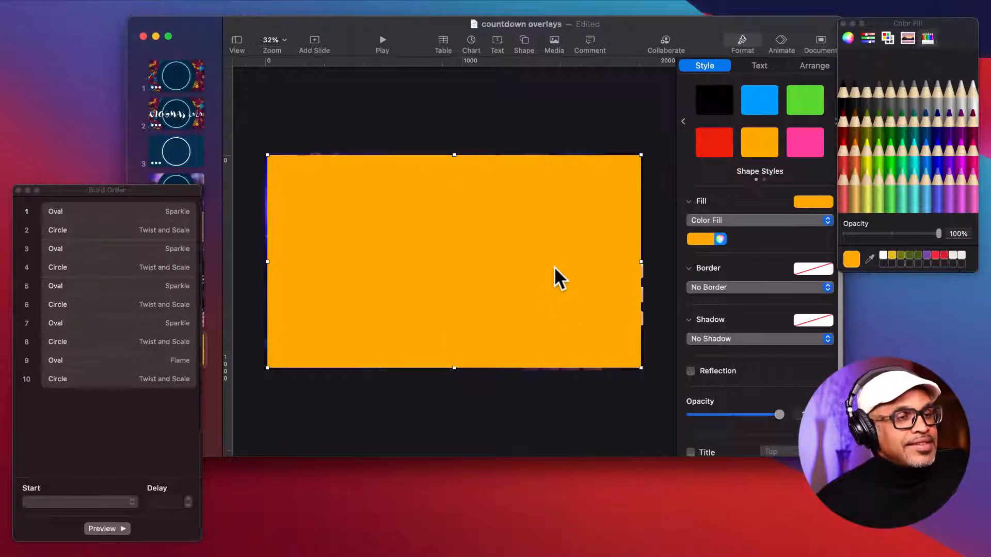
# - Send the orange rectangle to the back and lower its fill color opacity to 44%
pyautogui.rightClick(554, 275)
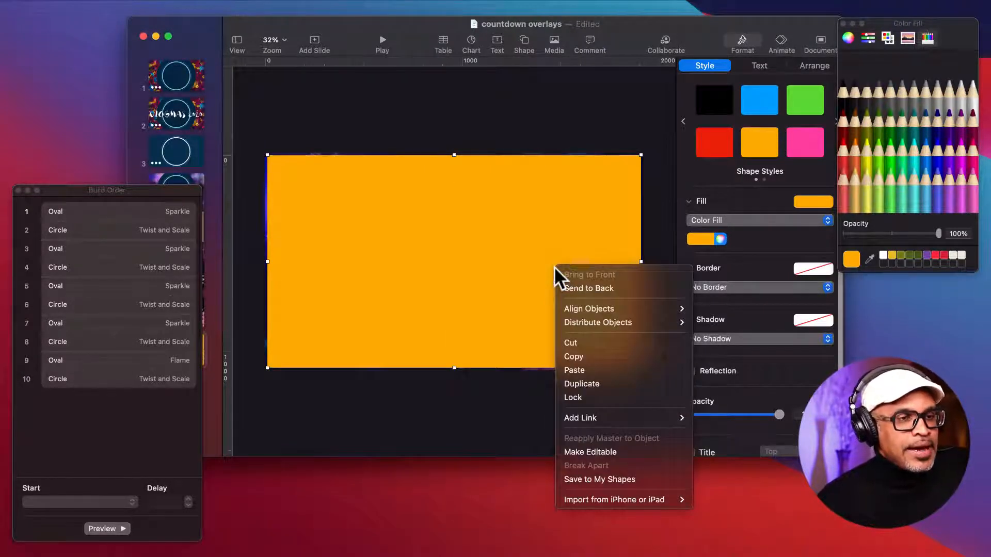
pyautogui.click(580, 287)
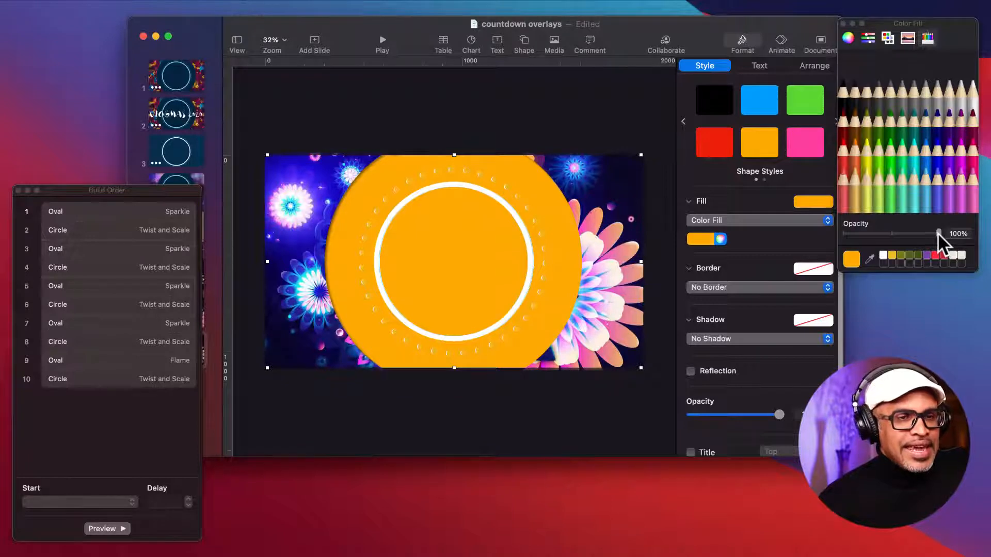
pyautogui.moveTo(937, 233); pyautogui.dragTo(891, 235)
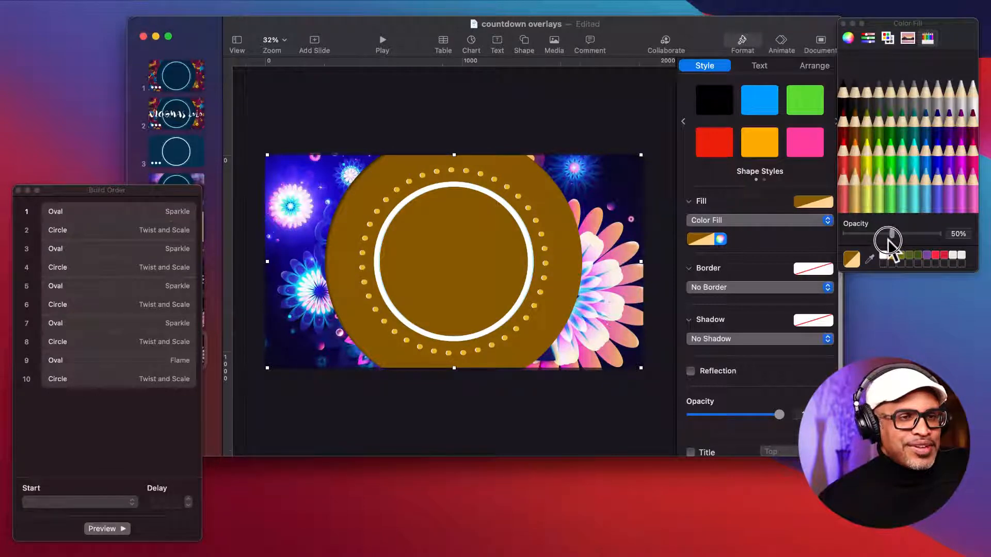
pyautogui.moveTo(889, 236)
pyautogui.mouseDown()
pyautogui.moveTo(856, 237)
pyautogui.moveTo(886, 238)
pyautogui.mouseUp()
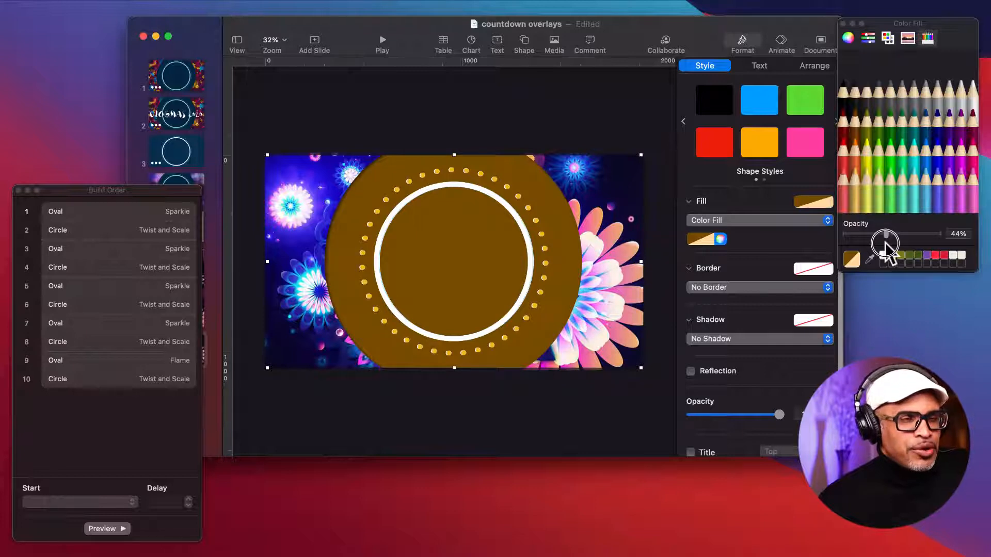
# - Set the background rectangle's orange fill opacity to 45% and preview the build sequence
pyautogui.moveTo(886, 239); pyautogui.dragTo(888, 239)
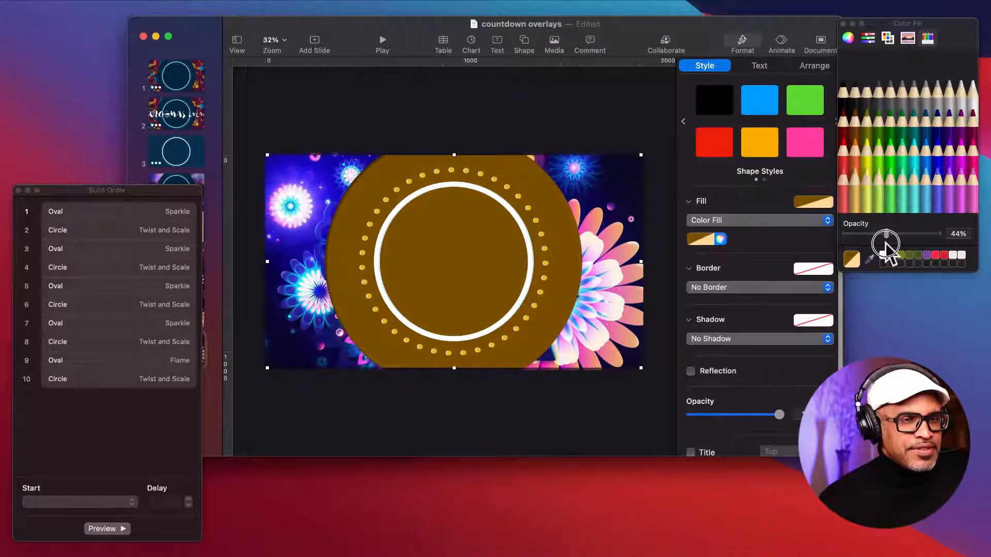
pyautogui.moveTo(888, 239); pyautogui.dragTo(886, 239)
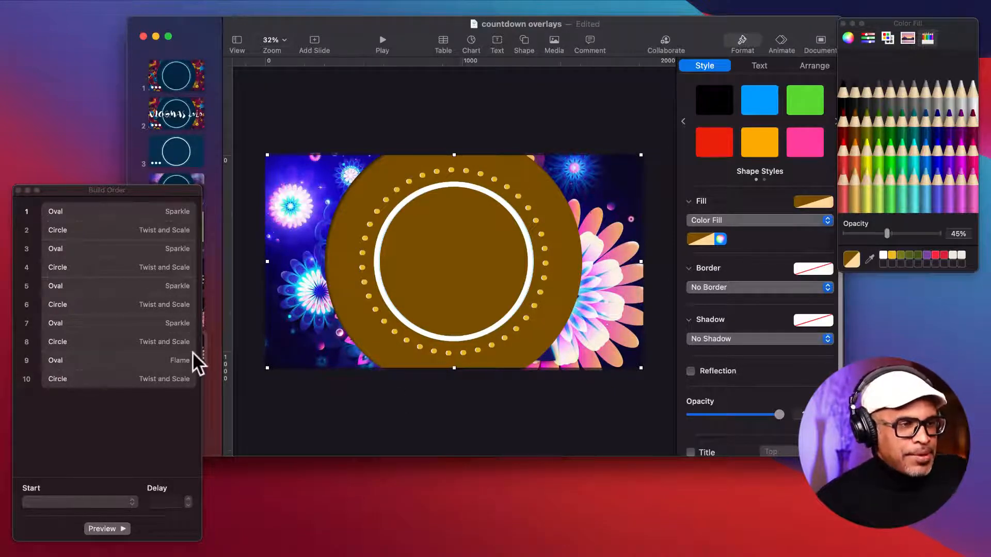
pyautogui.click(116, 529)
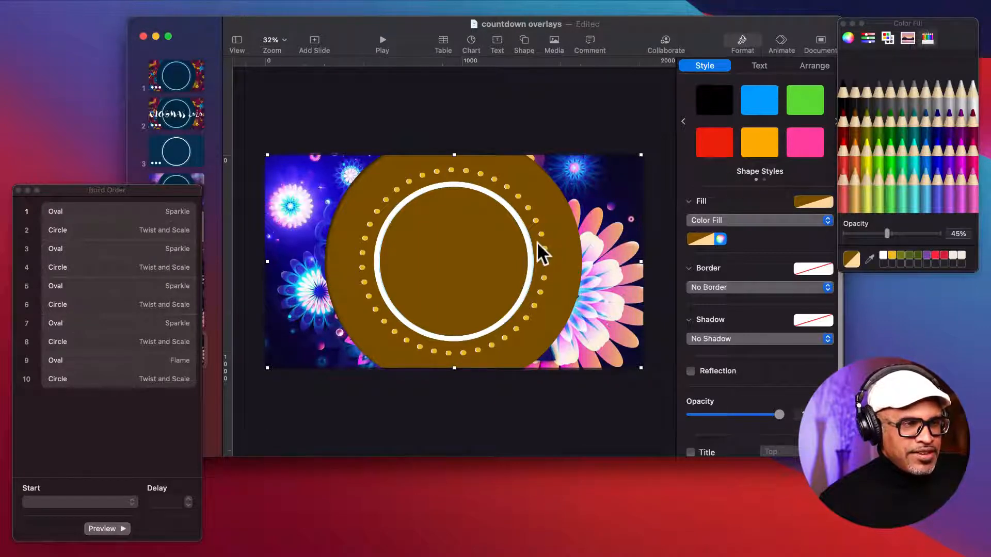
# - Try a pink and a crimson fill on the background rectangle, lowering the crimson's opacity to 33%
pyautogui.click(810, 137)
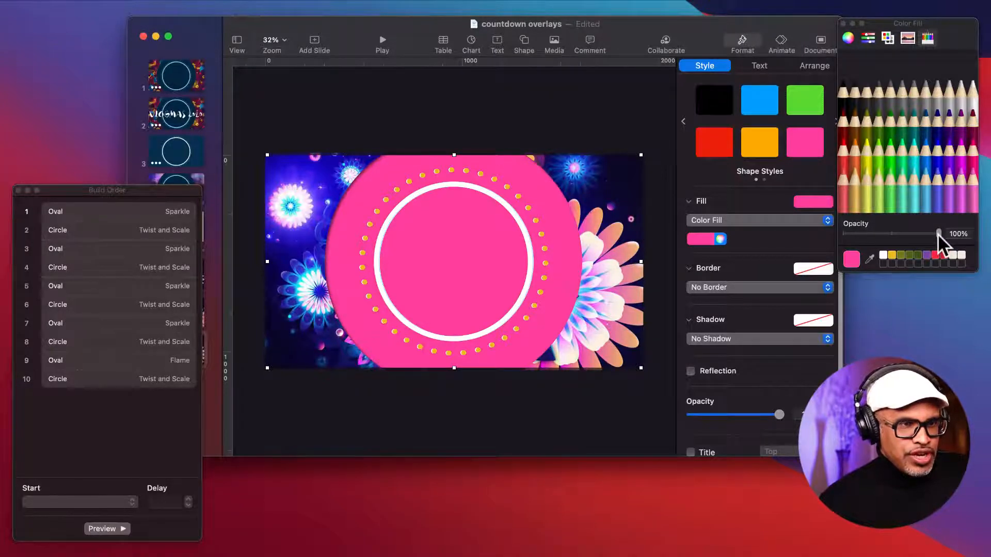
pyautogui.moveTo(936, 234)
pyautogui.mouseDown()
pyautogui.moveTo(875, 236)
pyautogui.moveTo(942, 239)
pyautogui.mouseUp()
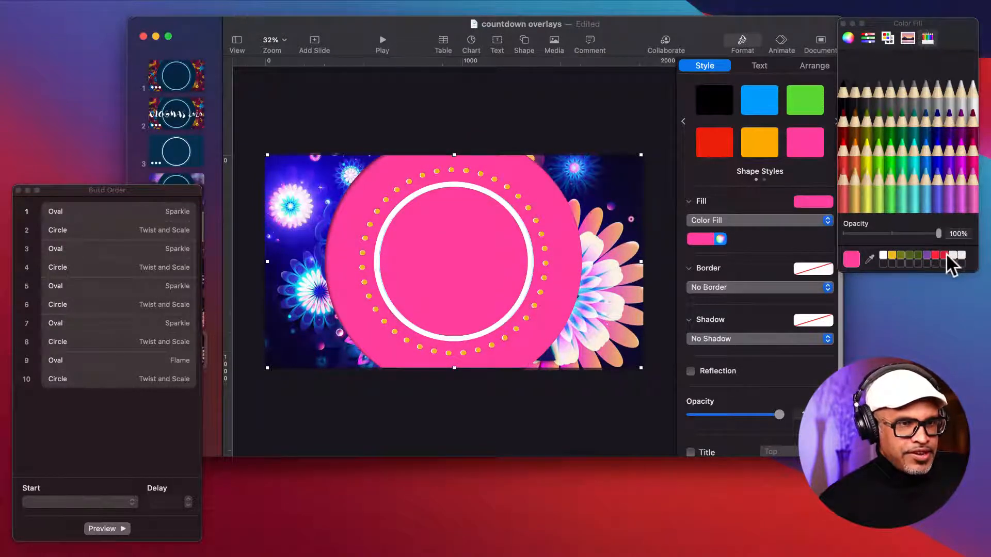
pyautogui.click(943, 254)
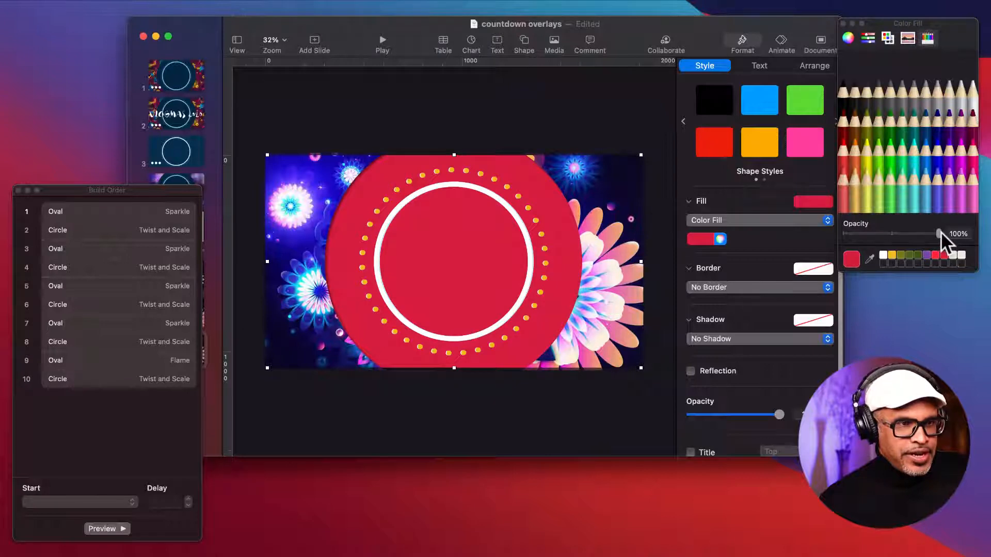
pyautogui.moveTo(936, 234); pyautogui.dragTo(878, 236)
pyautogui.moveTo(879, 234); pyautogui.dragTo(876, 236)
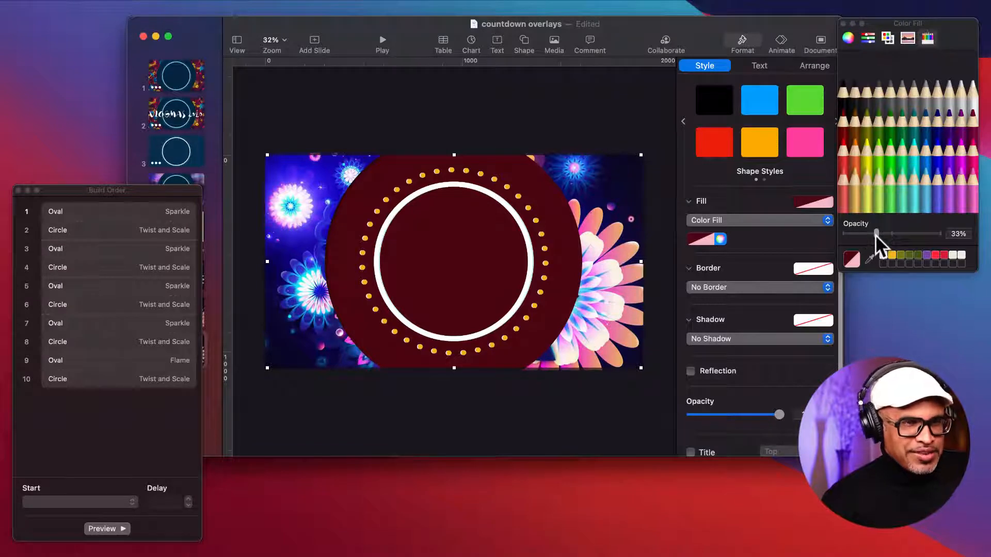
# - Try the Mercury and Licorice fill colors on the background rectangle at 100% opacity
pyautogui.click(962, 103)
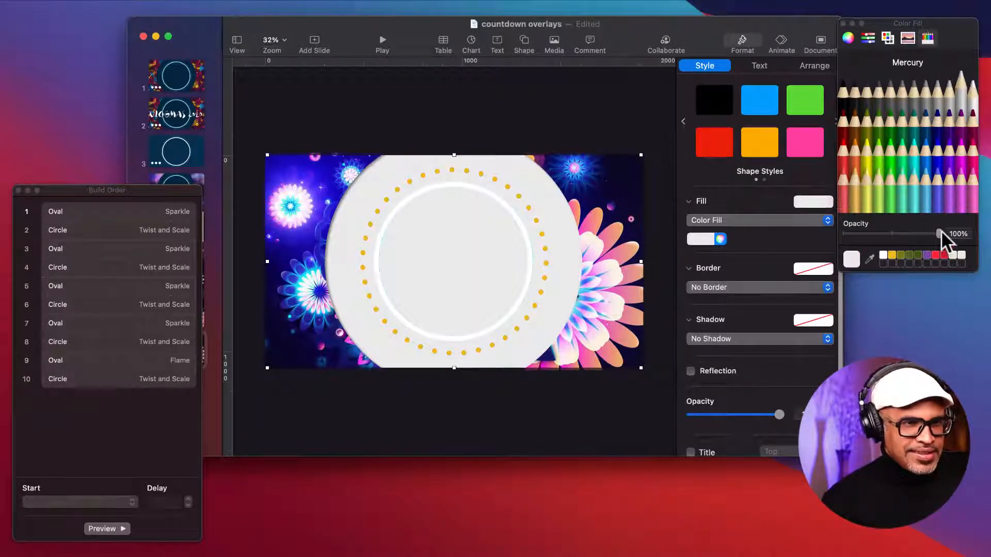
pyautogui.moveTo(939, 234)
pyautogui.mouseDown()
pyautogui.moveTo(879, 235)
pyautogui.moveTo(951, 234)
pyautogui.mouseUp()
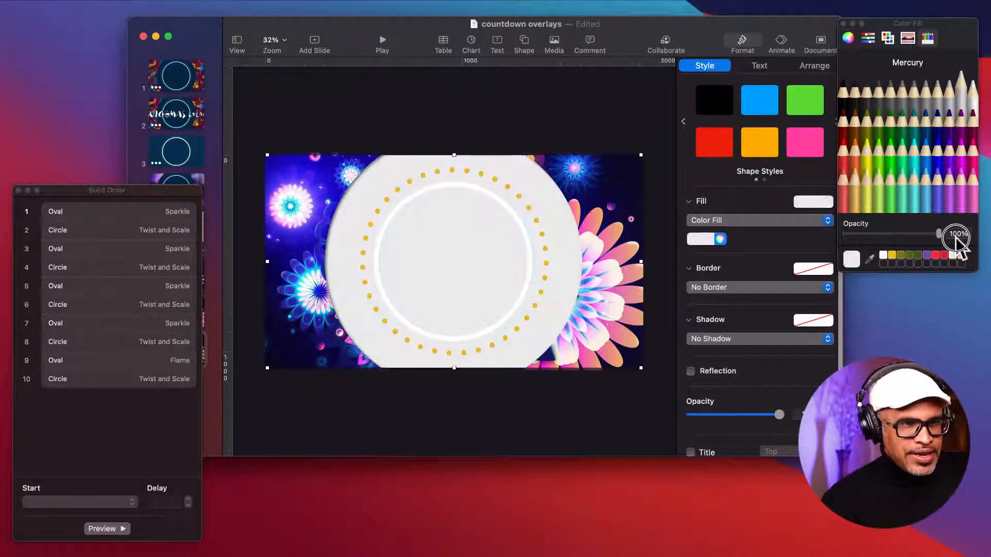
pyautogui.click(843, 98)
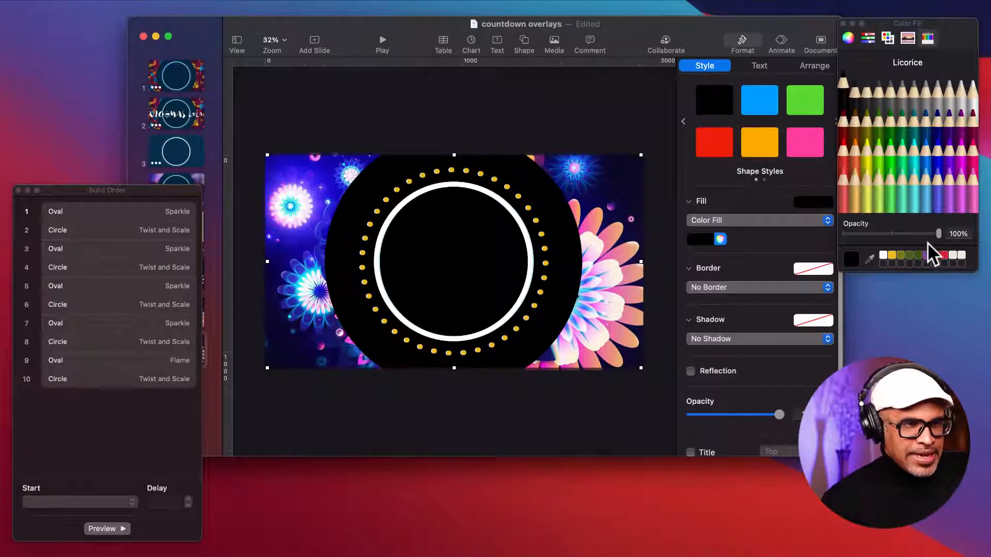
pyautogui.moveTo(939, 233); pyautogui.dragTo(957, 242)
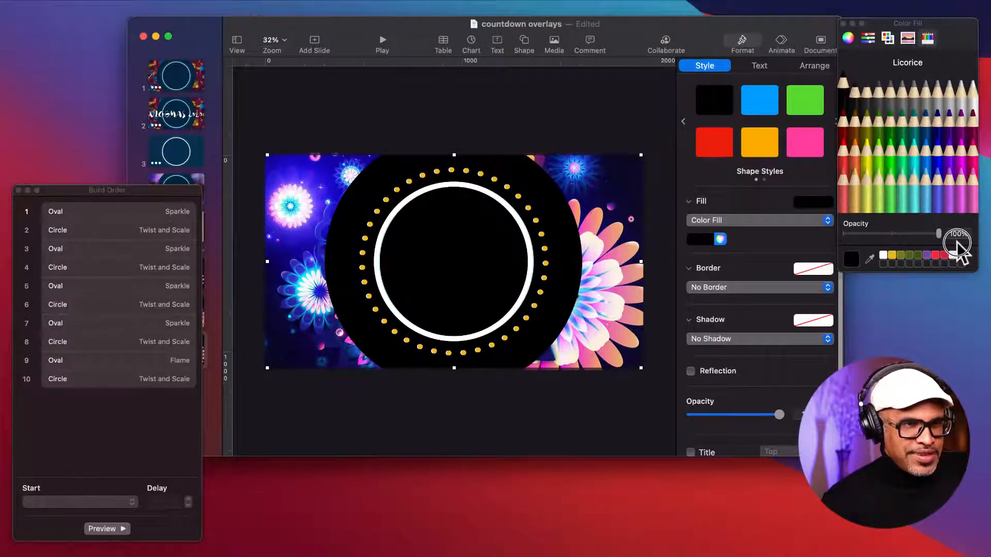
# - Fill the background rectangle with Aqua and lower its fill color opacity to 42%
pyautogui.click(924, 156)
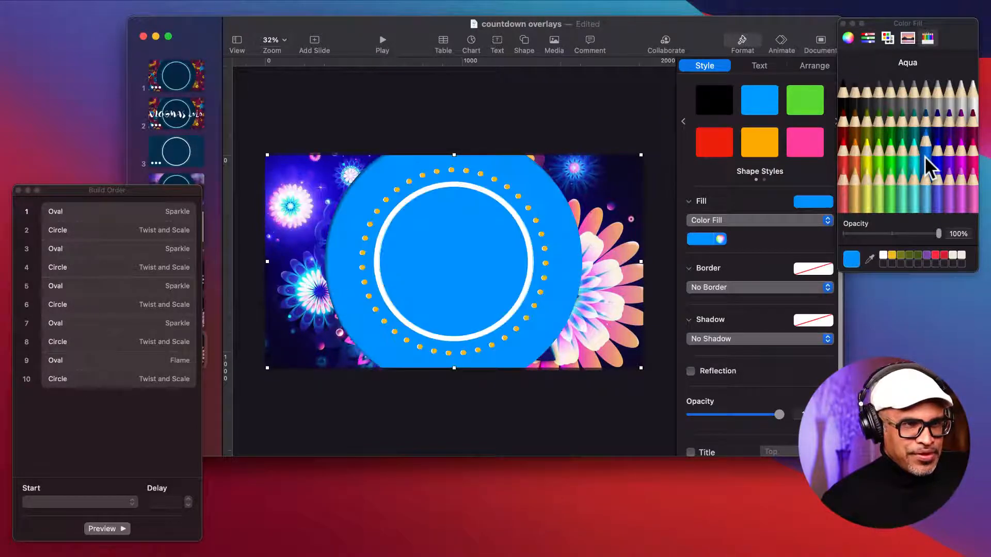
pyautogui.moveTo(938, 234); pyautogui.dragTo(885, 235)
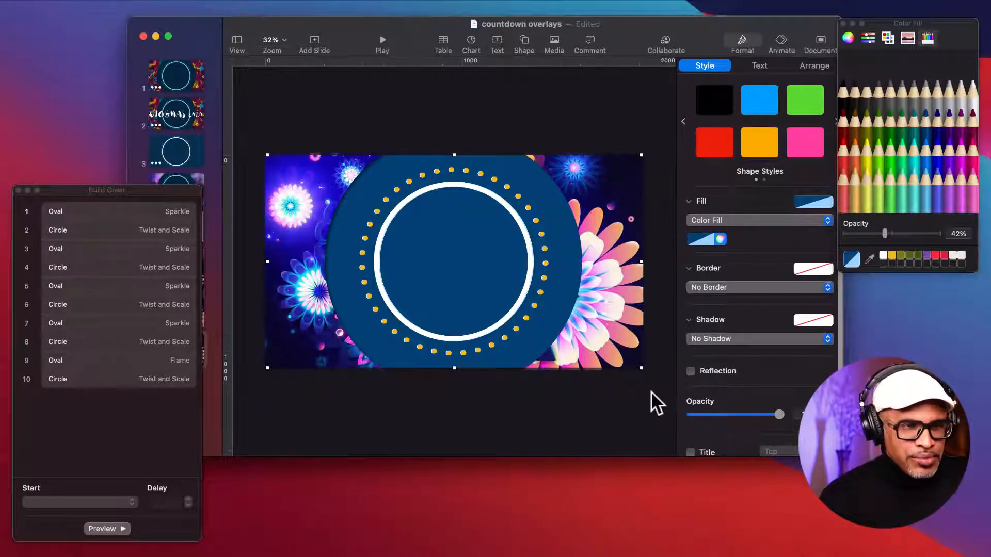
pyautogui.click(887, 236)
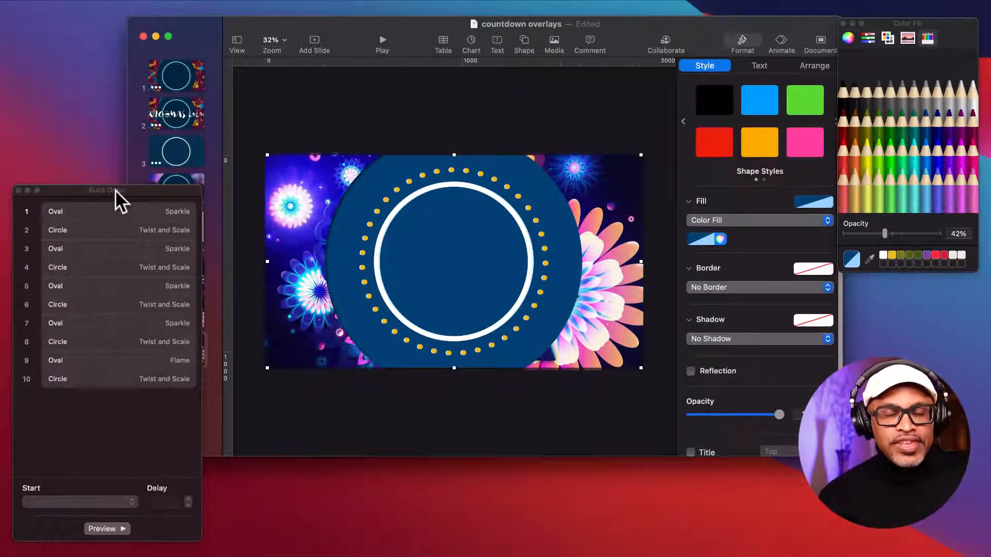
# - Open the export settings for saving the presentation as a movie
pyautogui.moveTo(115, 191); pyautogui.dragTo(68, 187)
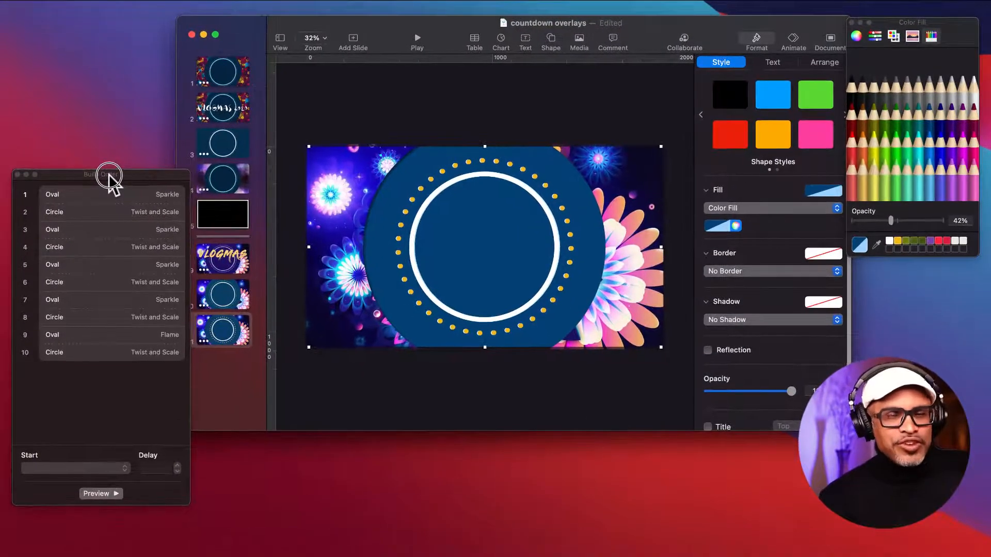
pyautogui.click(69, 5)
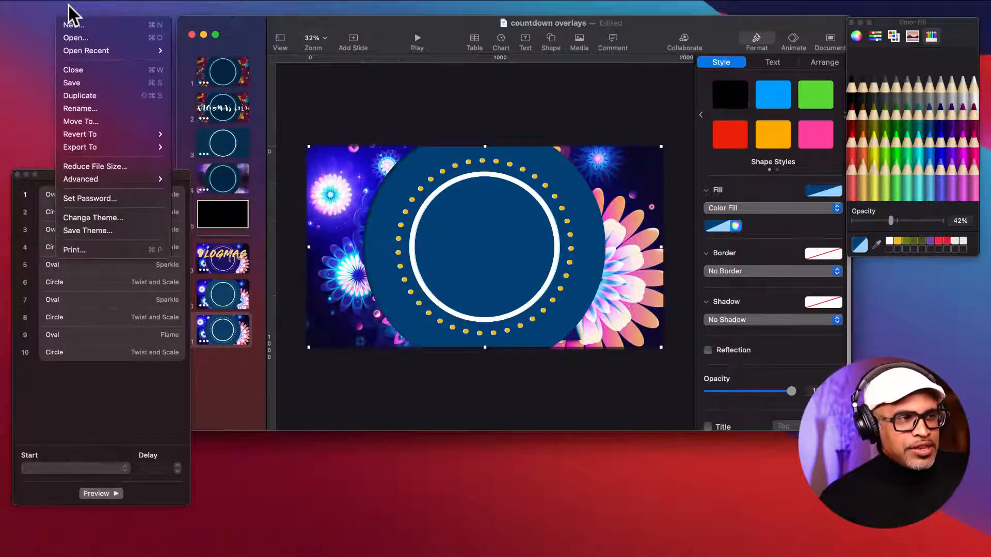
pyautogui.moveTo(82, 144)
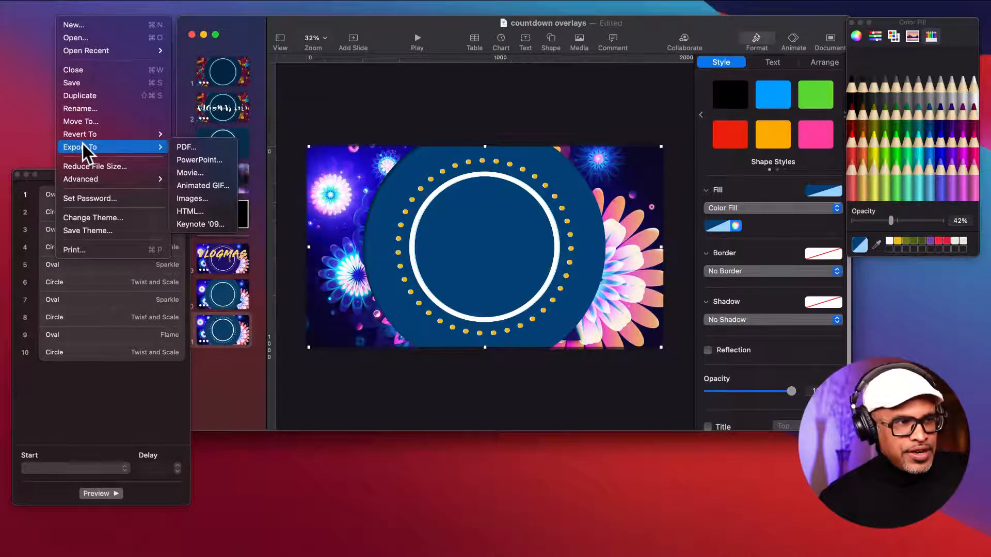
pyautogui.click(200, 175)
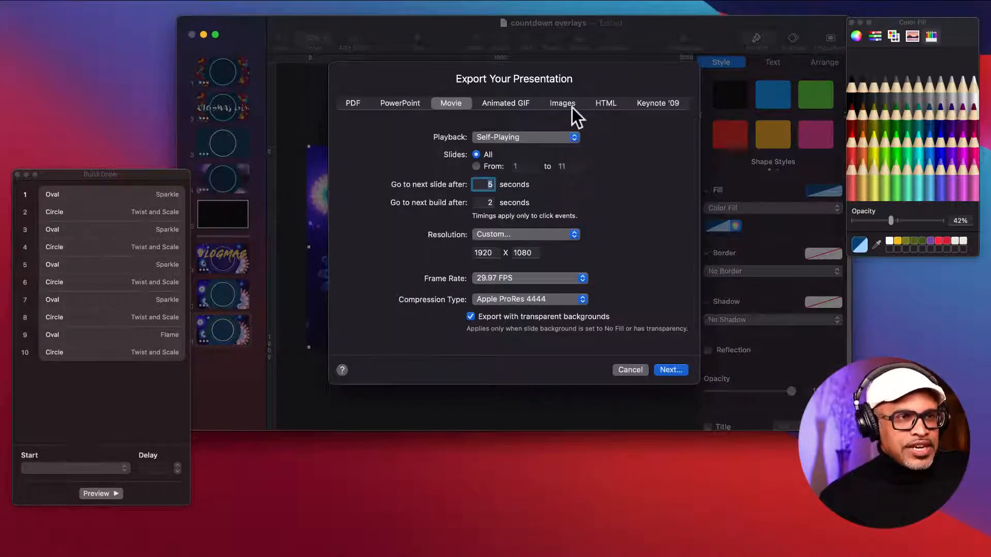
pyautogui.click(453, 103)
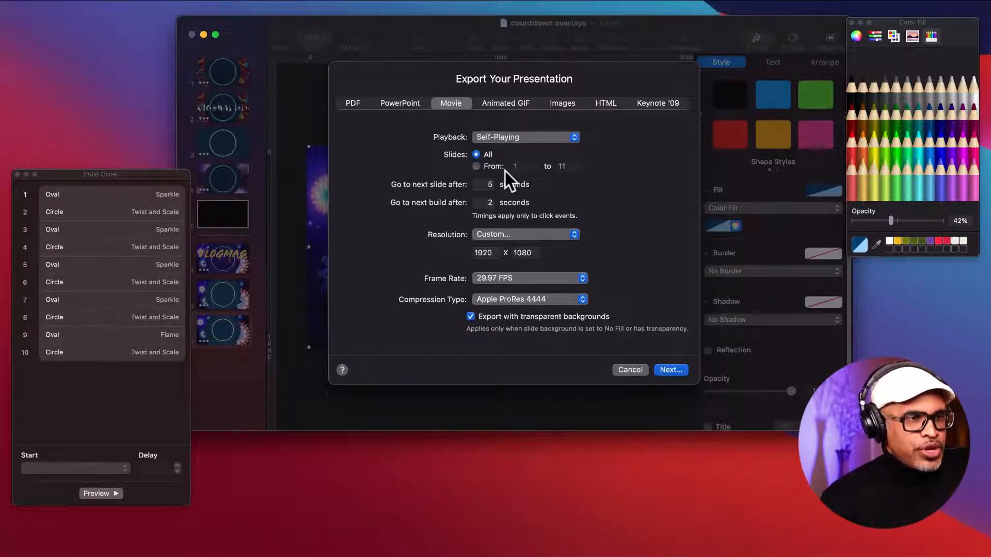
# - Limit the movie export to slide 11 and set the next-slide and next-build timings to 0 seconds
pyautogui.click(476, 166)
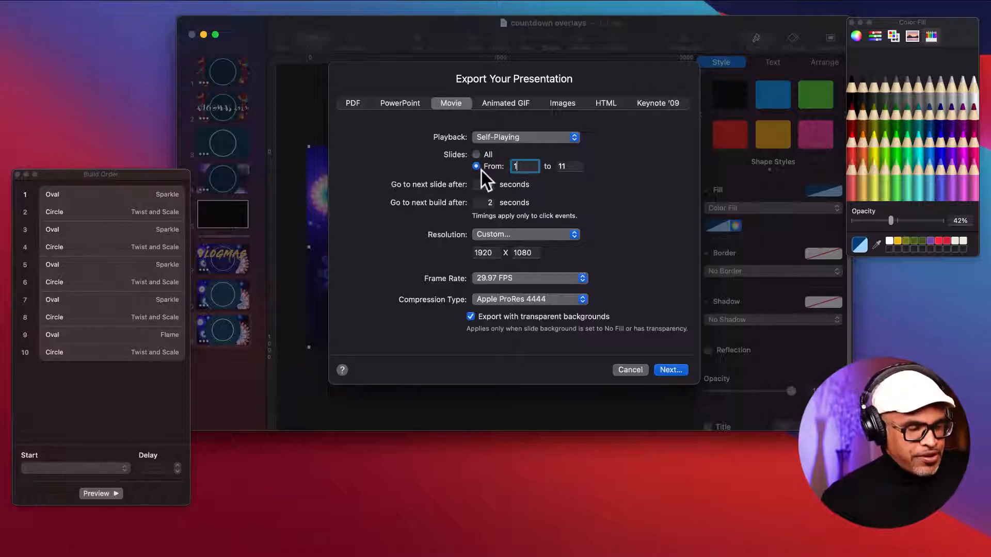
pyautogui.write('1')
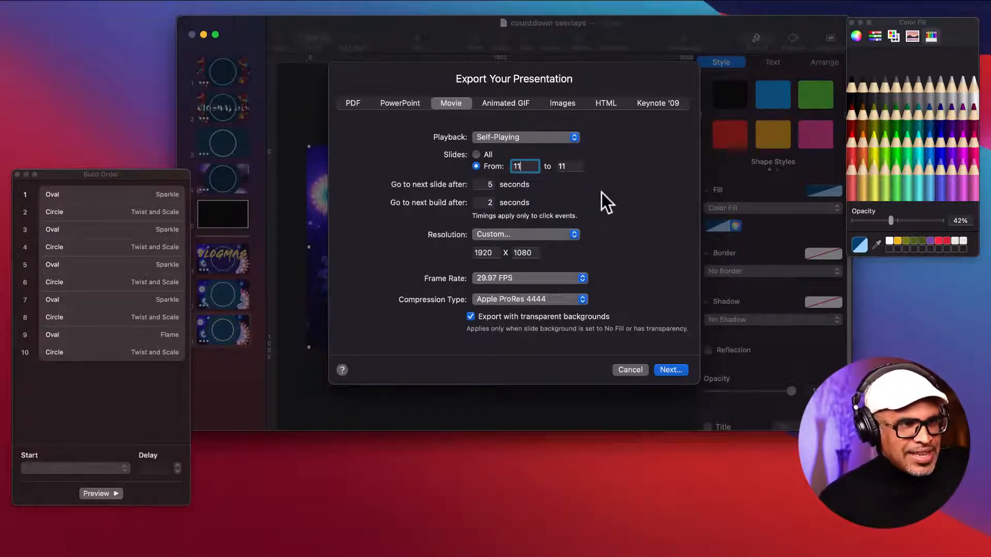
pyautogui.click(493, 187)
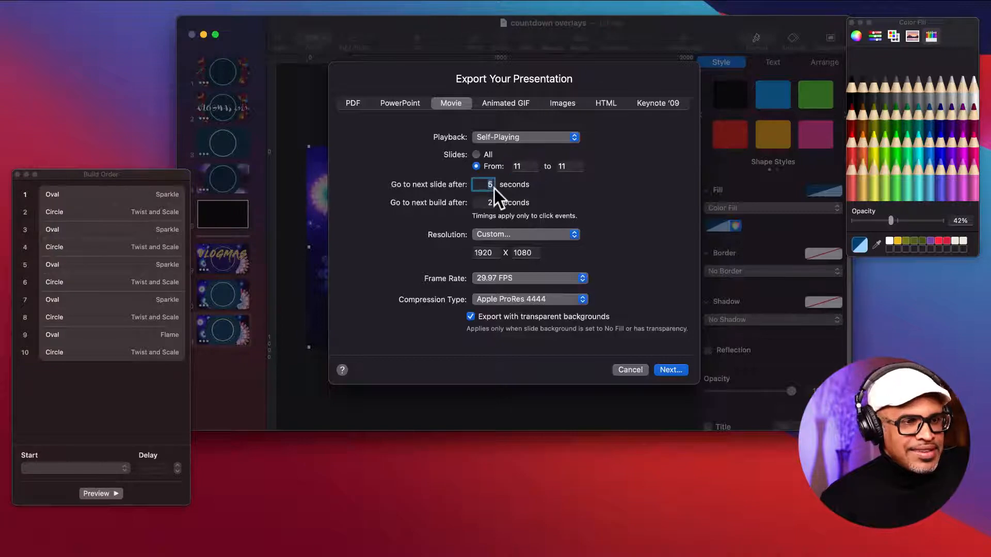
pyautogui.write('0')
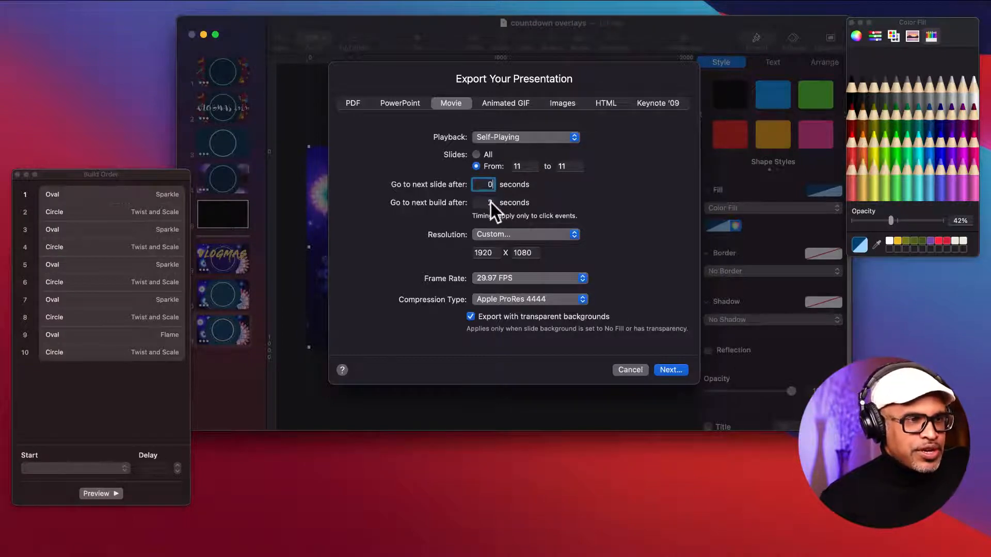
pyautogui.click(491, 202)
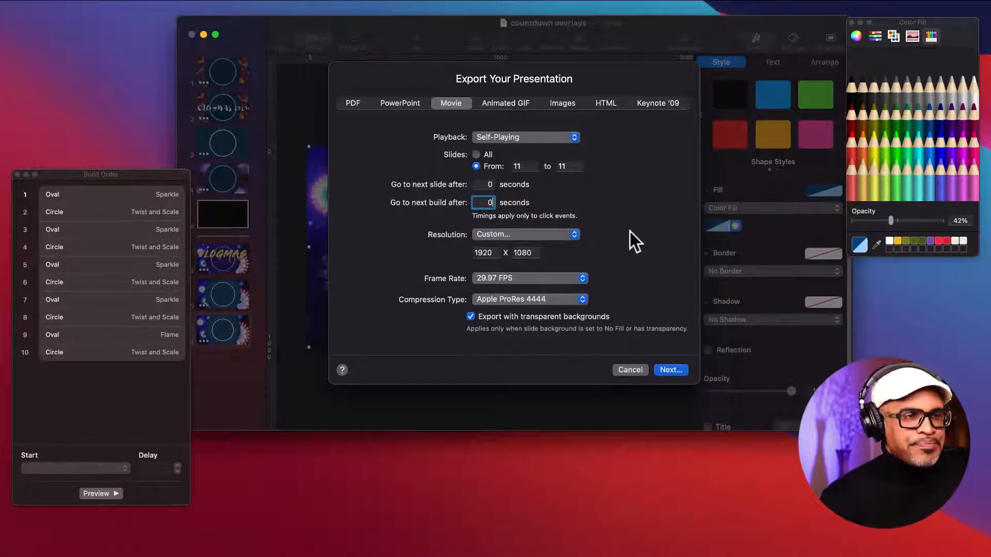
# - Try the 1080p and 720p export resolutions and return to Custom at 1920 x 1080
pyautogui.click(577, 237)
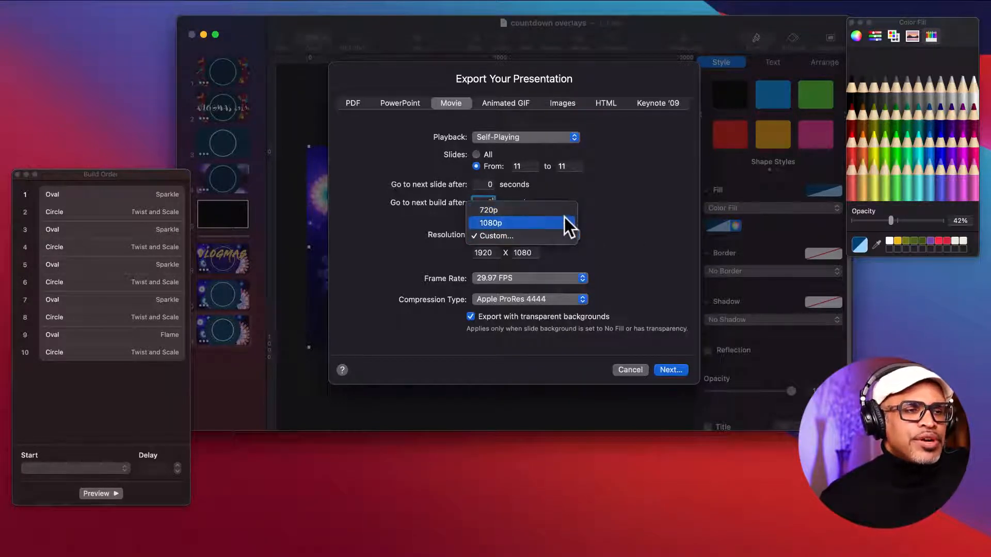
pyautogui.click(568, 223)
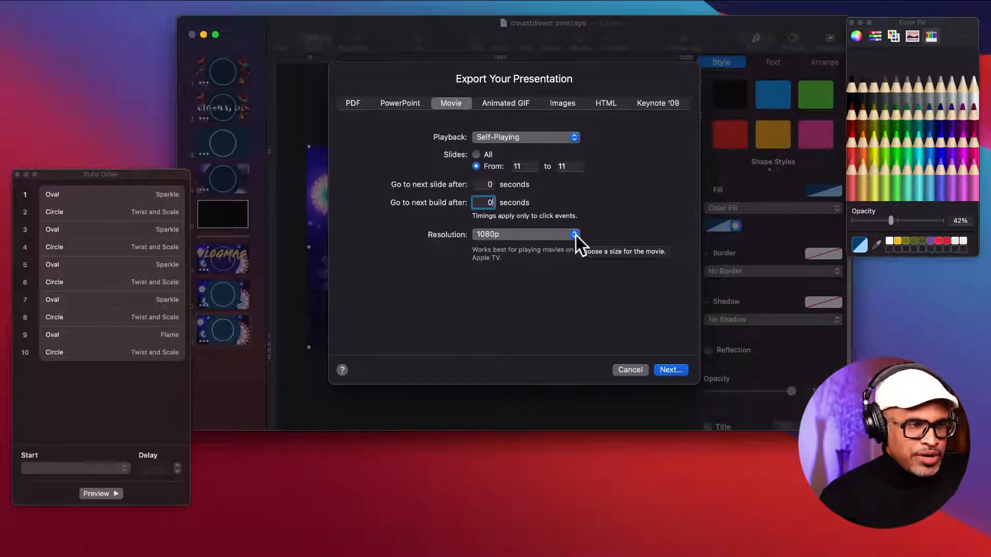
pyautogui.click(576, 235)
pyautogui.click(566, 223)
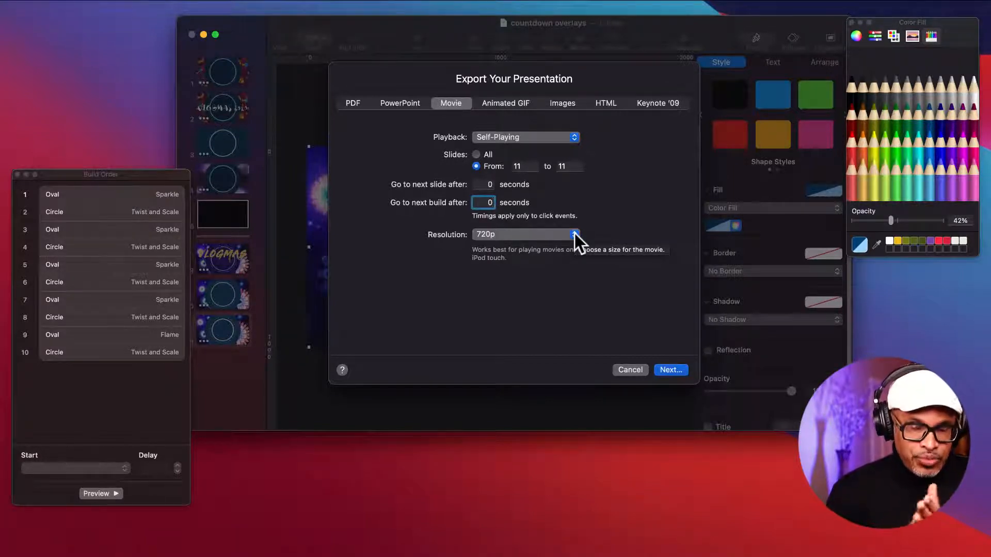
pyautogui.click(574, 233)
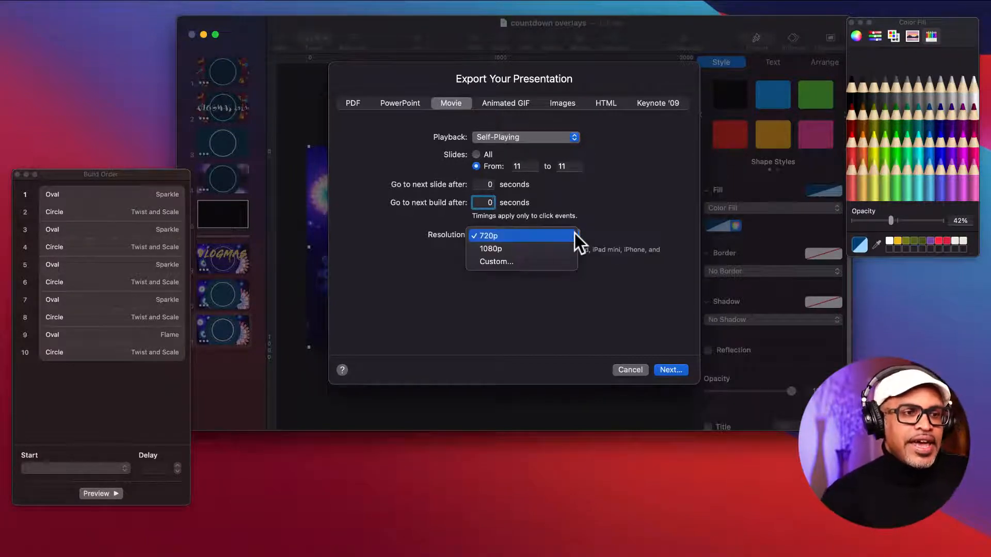
pyautogui.click(546, 261)
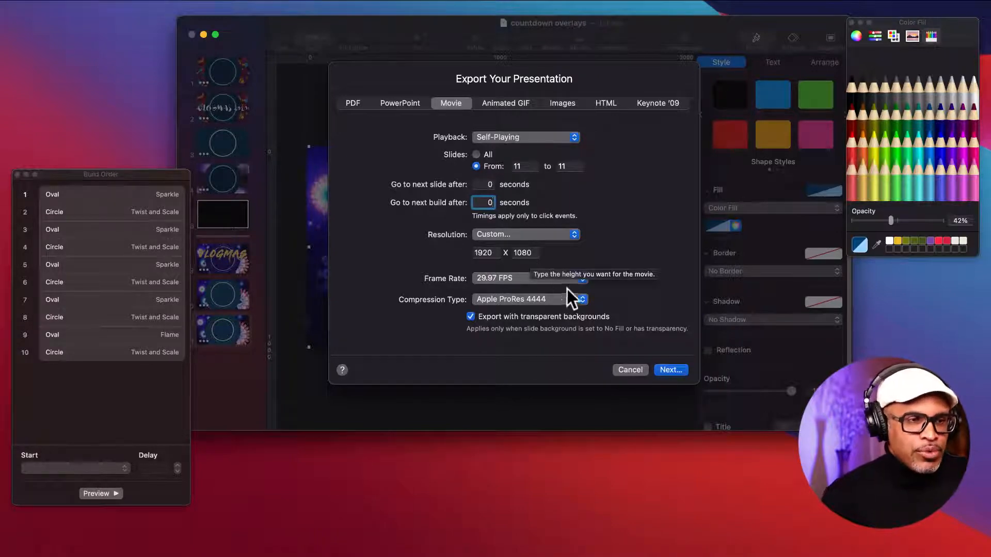
# - Look through the frame rate and compression choices, keeping 29.97 FPS and Apple ProRes 4444
pyautogui.click(583, 279)
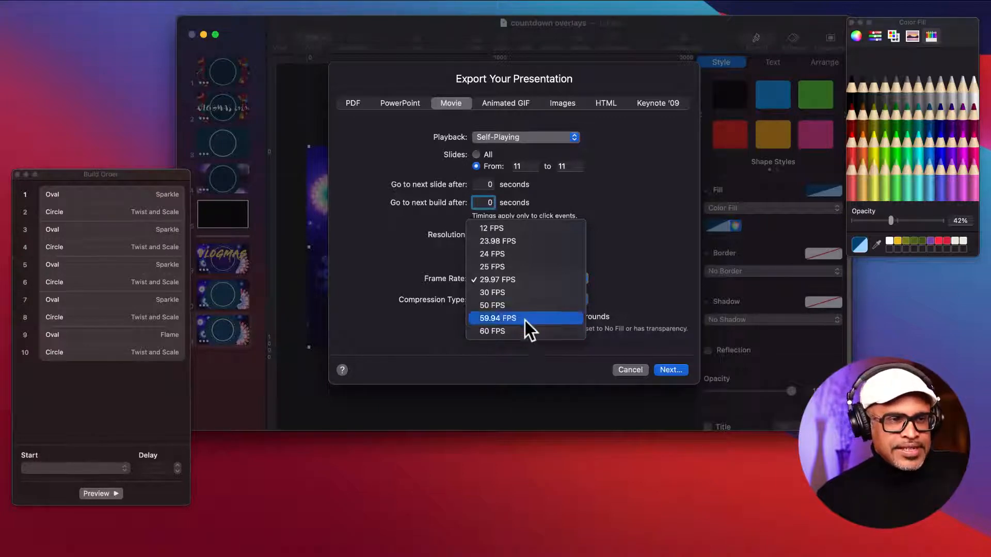
pyautogui.click(522, 278)
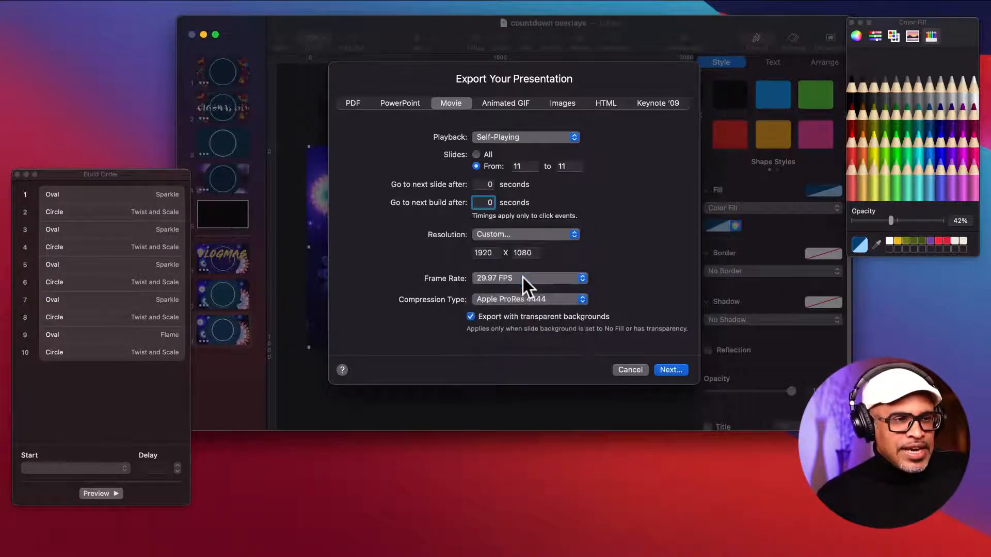
pyautogui.click(583, 300)
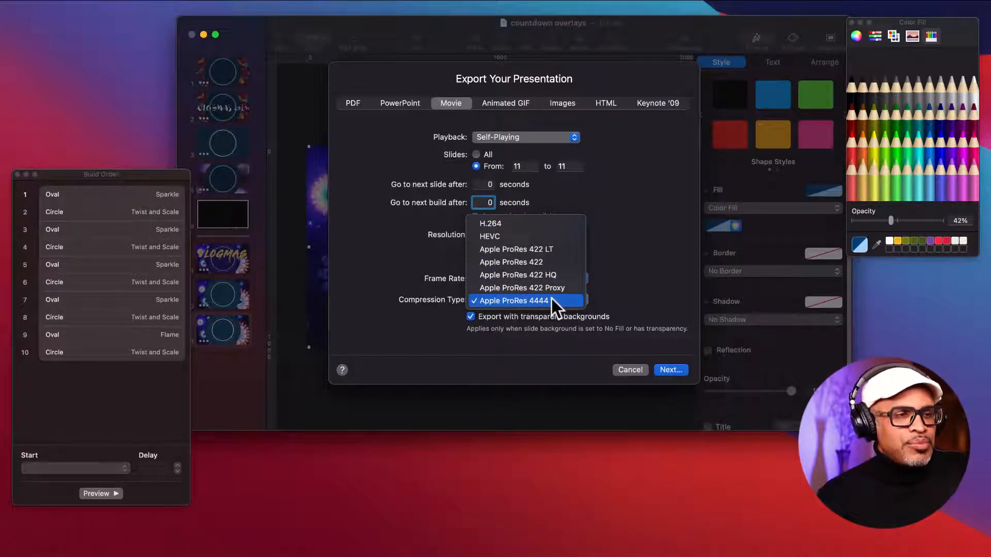
pyautogui.click(538, 302)
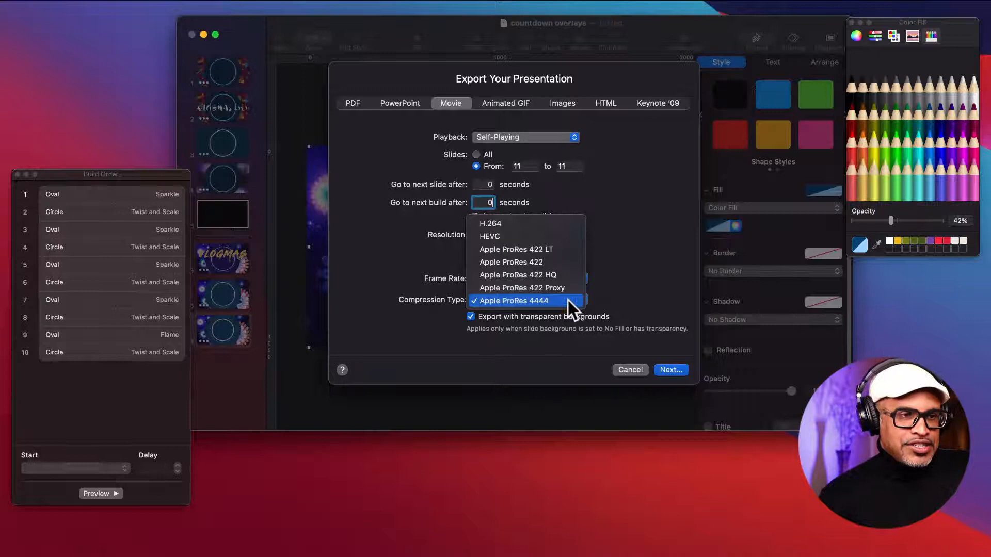
# - Try the H.264 compression type for the movie export and return to Apple ProRes 4444
pyautogui.click(536, 224)
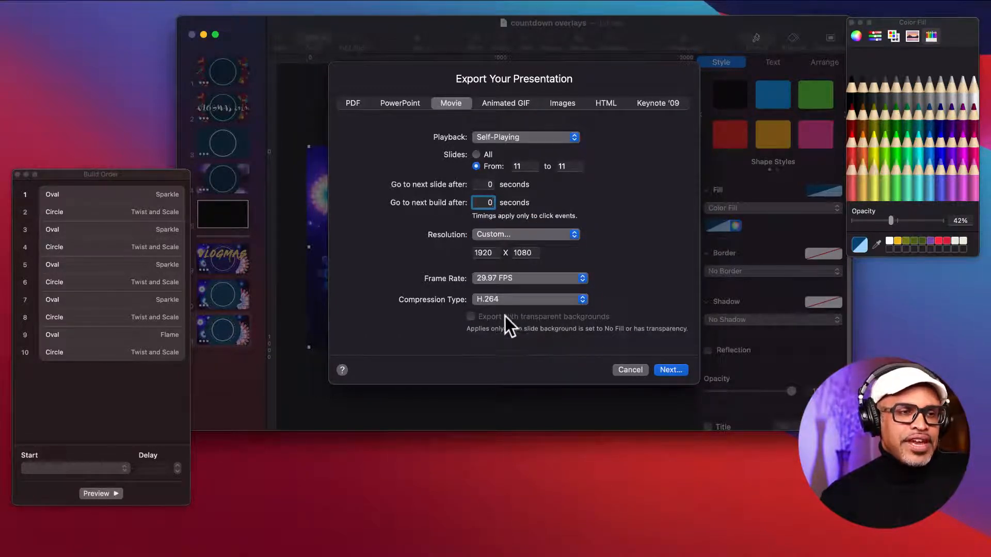
pyautogui.click(580, 299)
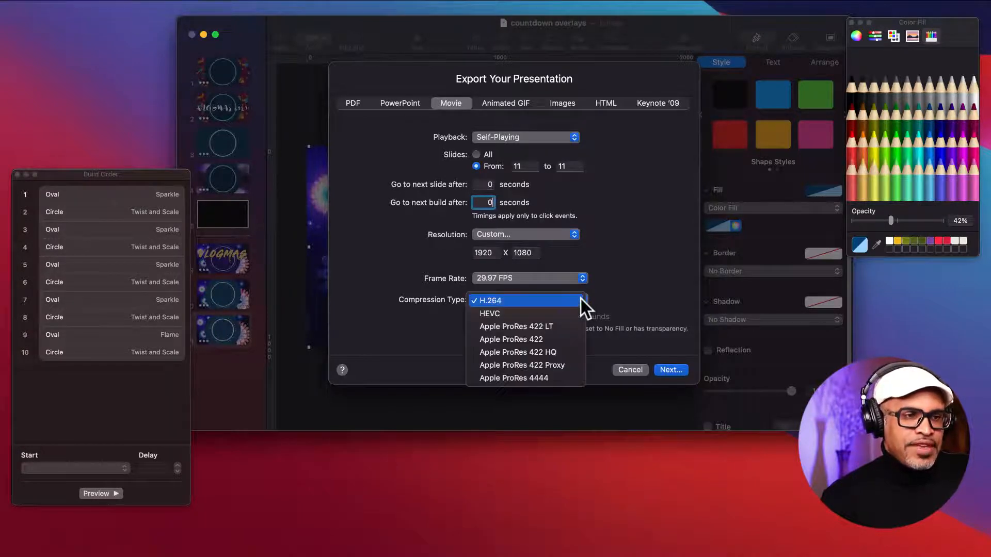
pyautogui.click(553, 379)
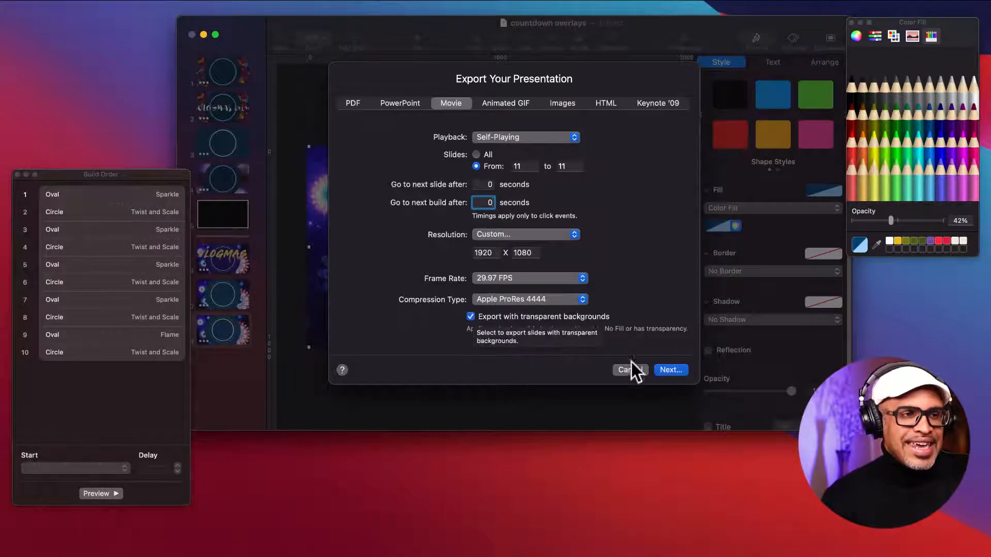
# - Export the movie to the Desktop as "Vlomas Countdown 1"
pyautogui.click(669, 369)
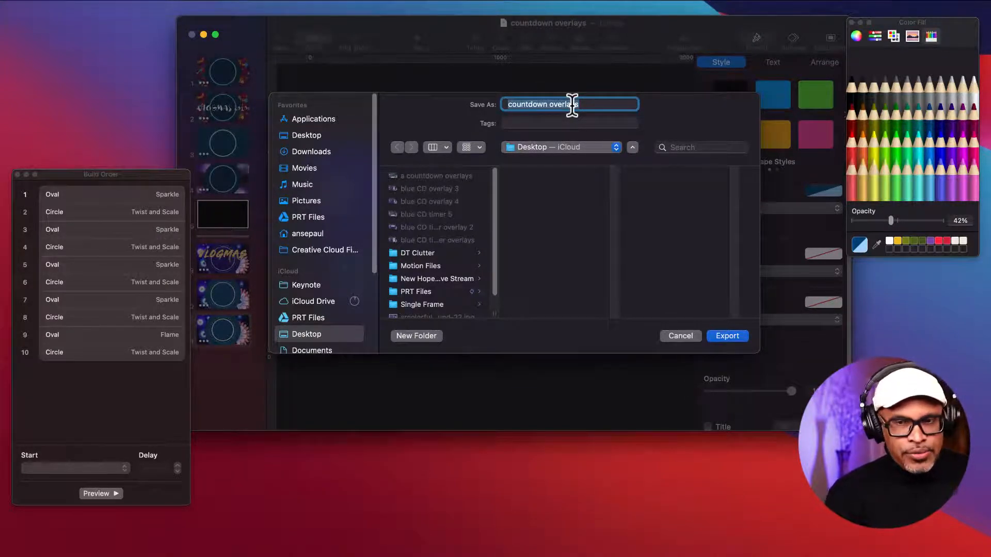
pyautogui.write('Vlomas')
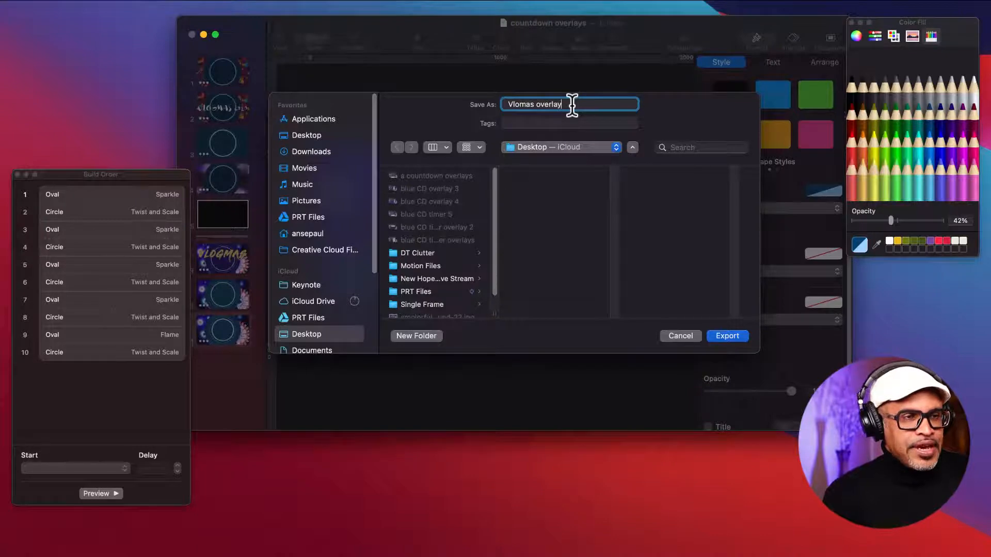
pyautogui.write('Countdown 1')
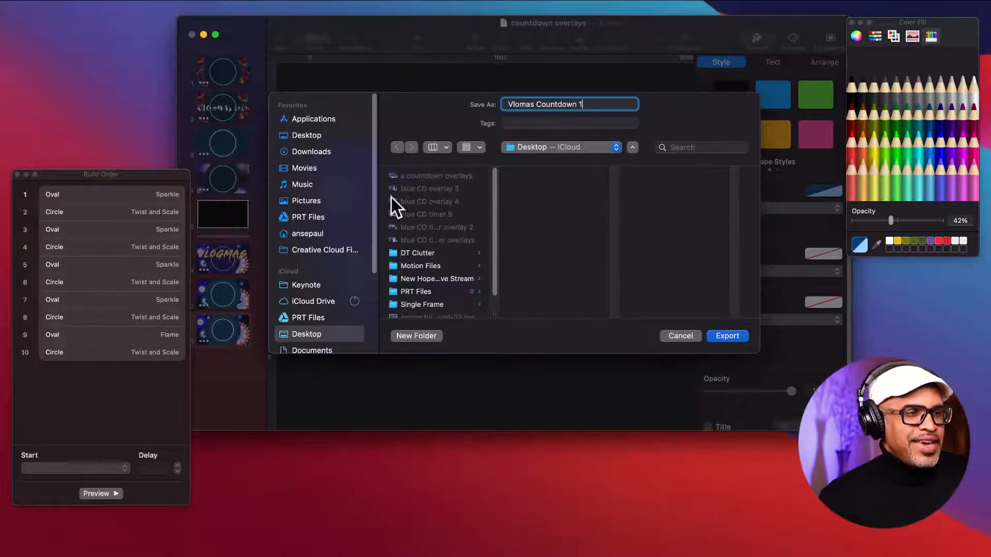
pyautogui.click(302, 136)
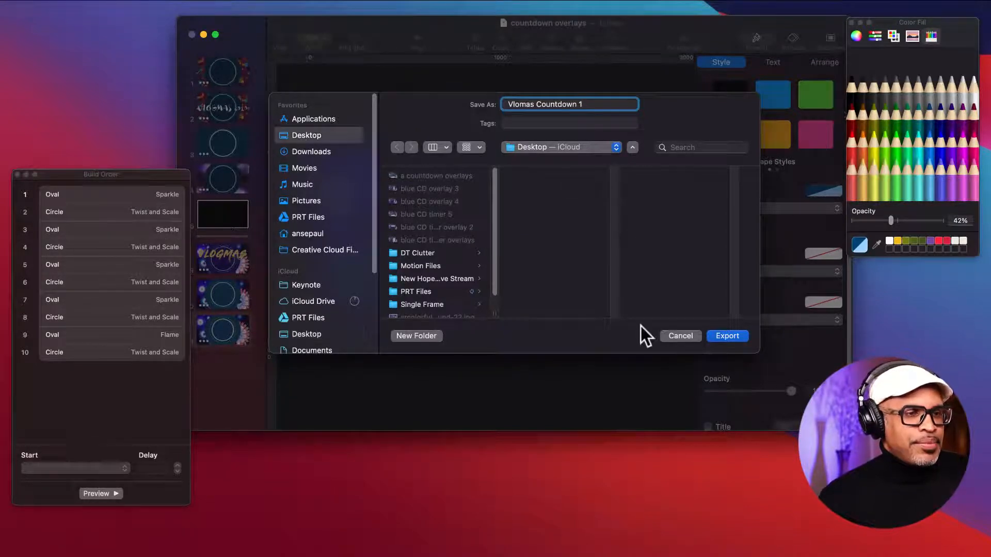
pyautogui.click(736, 337)
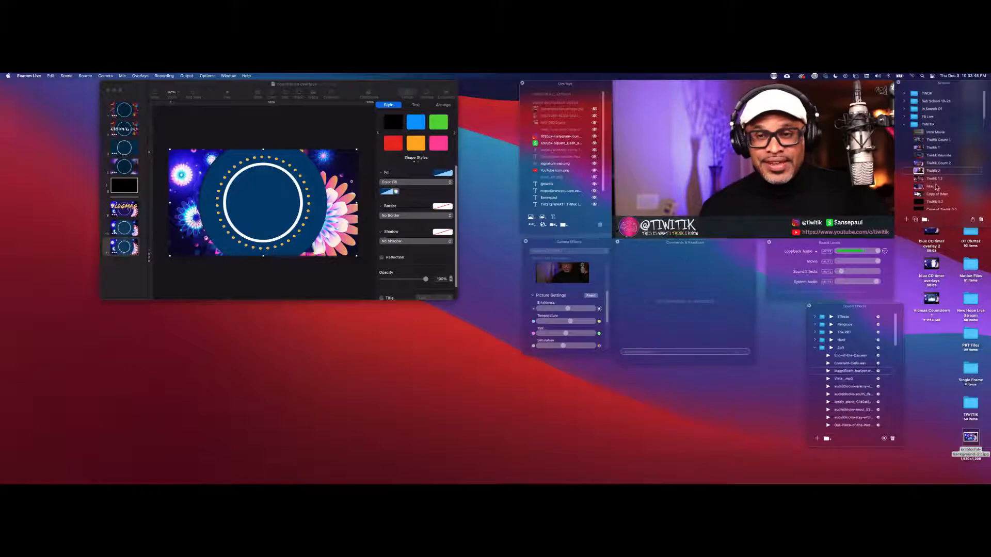
# - Switch to Ecamm Live and bring up the Tiwitik Count 1 scene
pyautogui.scroll(-1, 935, 186)
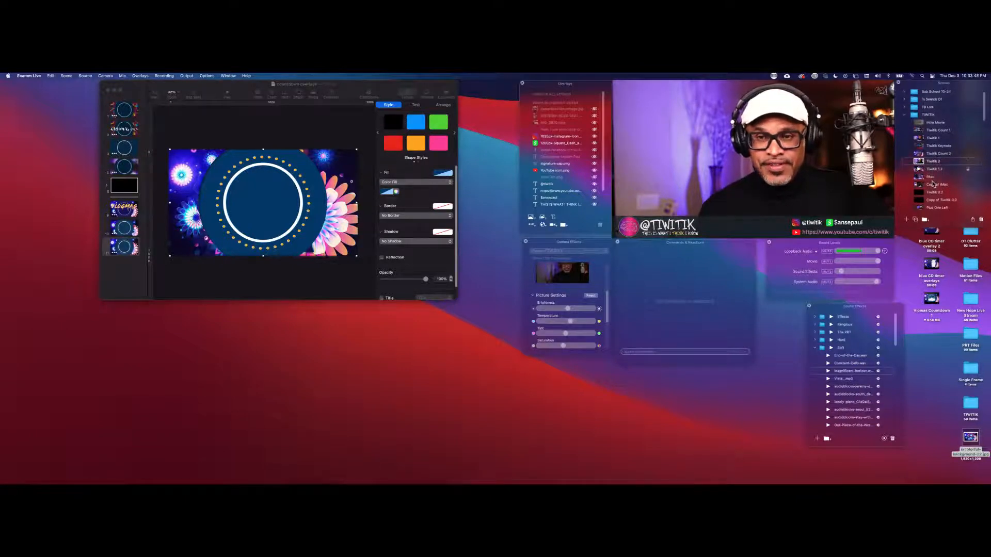
pyautogui.scroll(1, 932, 182)
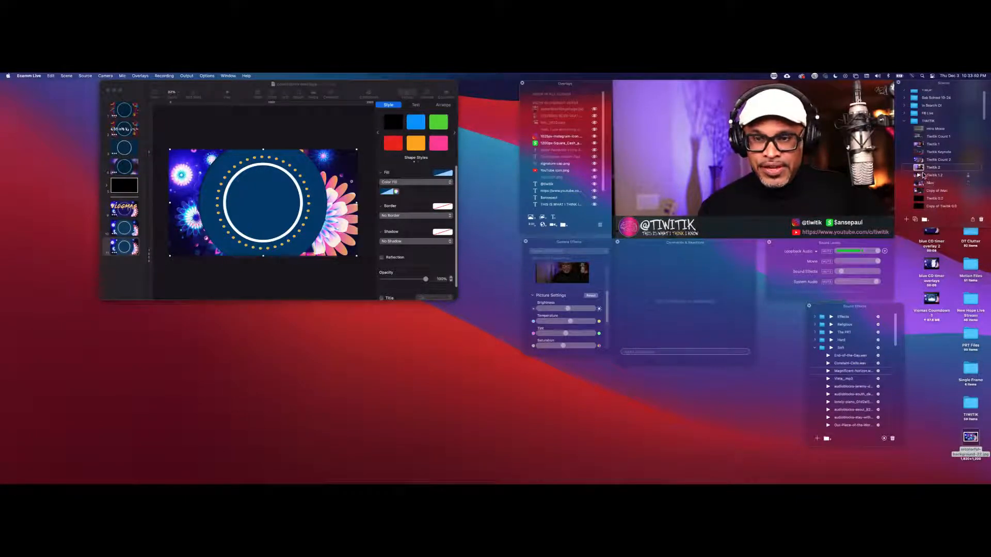
pyautogui.click(918, 138)
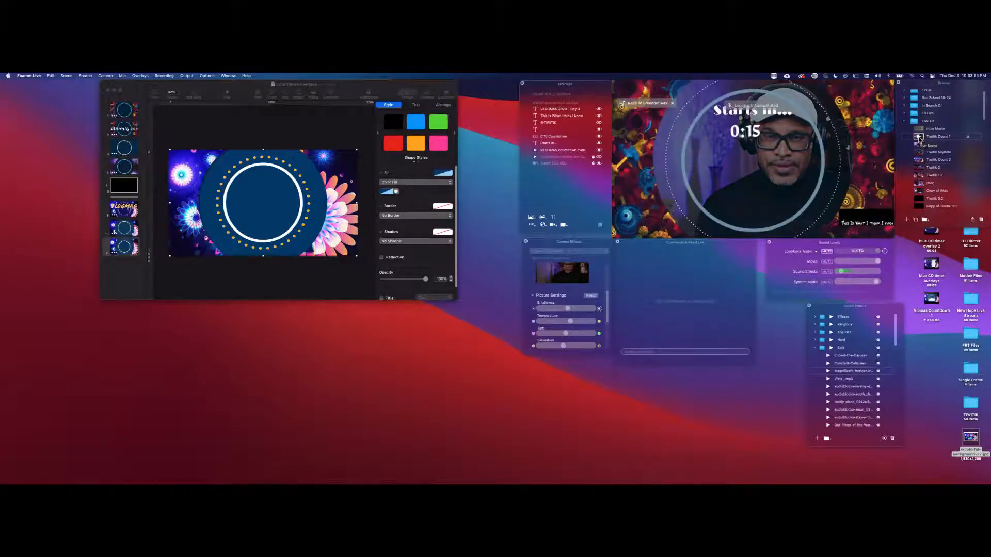
# - Hide the scene's existing countdown frame, timer and "Starts in..." overlays, and mute the sound effects
pyautogui.click(615, 160)
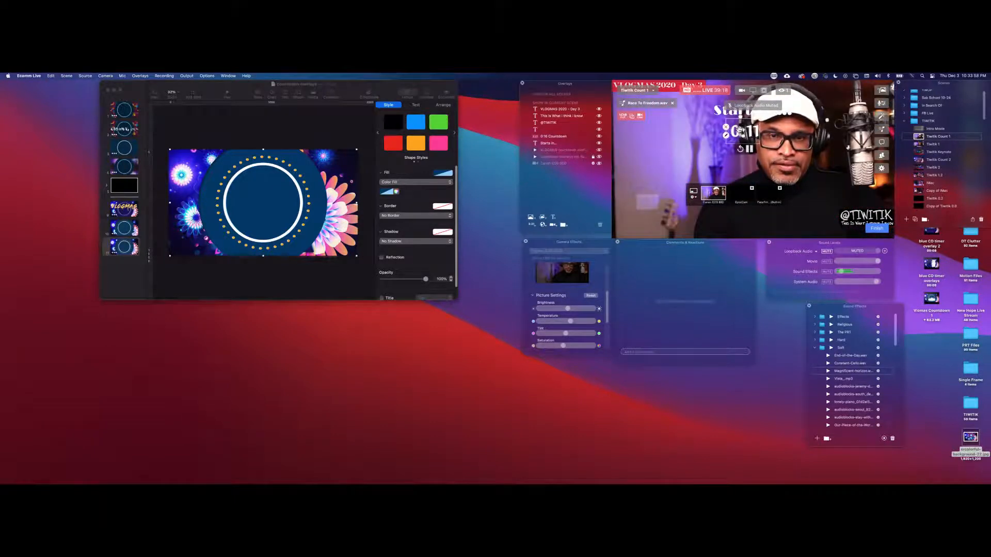
pyautogui.click(725, 127)
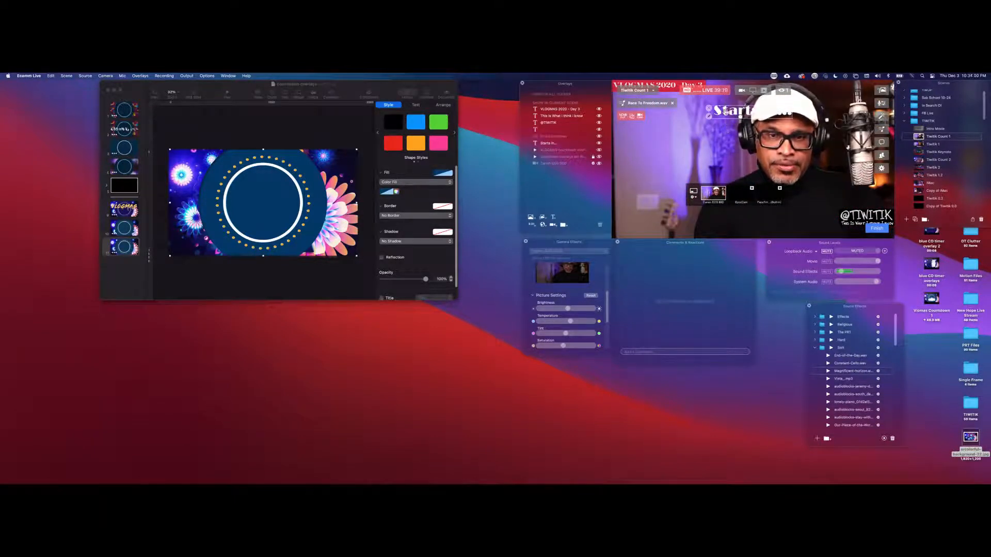
pyautogui.click(826, 272)
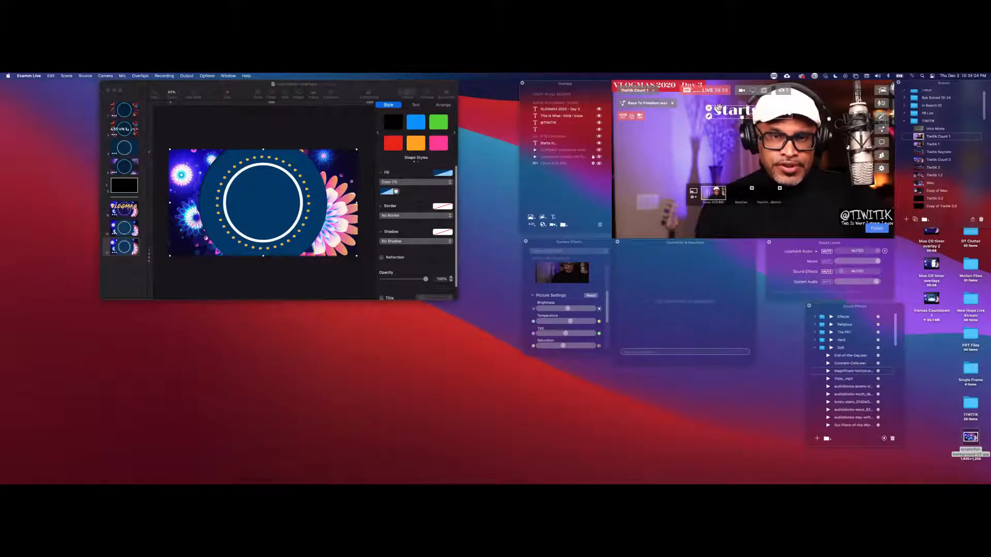
pyautogui.click(708, 105)
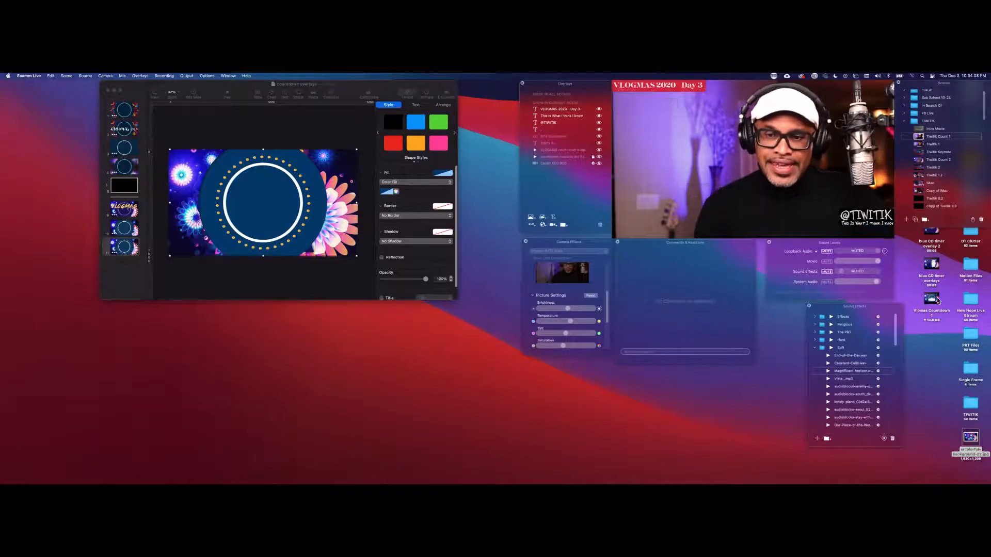
# - Add the Vlomas Countdown 1 movie from the Desktop as an overlay over the camera picture, and turn off Live Demo Mode
pyautogui.moveTo(933, 299); pyautogui.dragTo(757, 150)
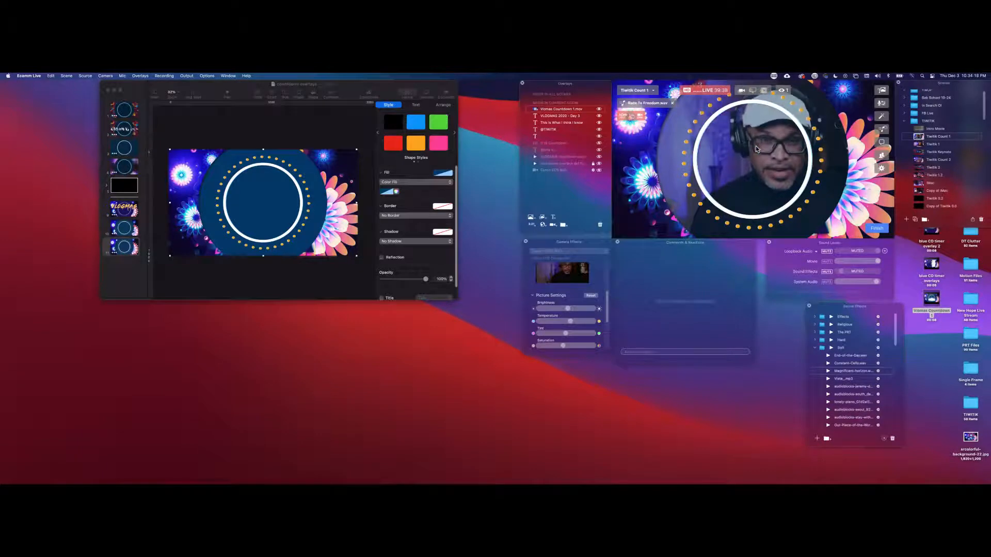
pyautogui.moveTo(725, 169)
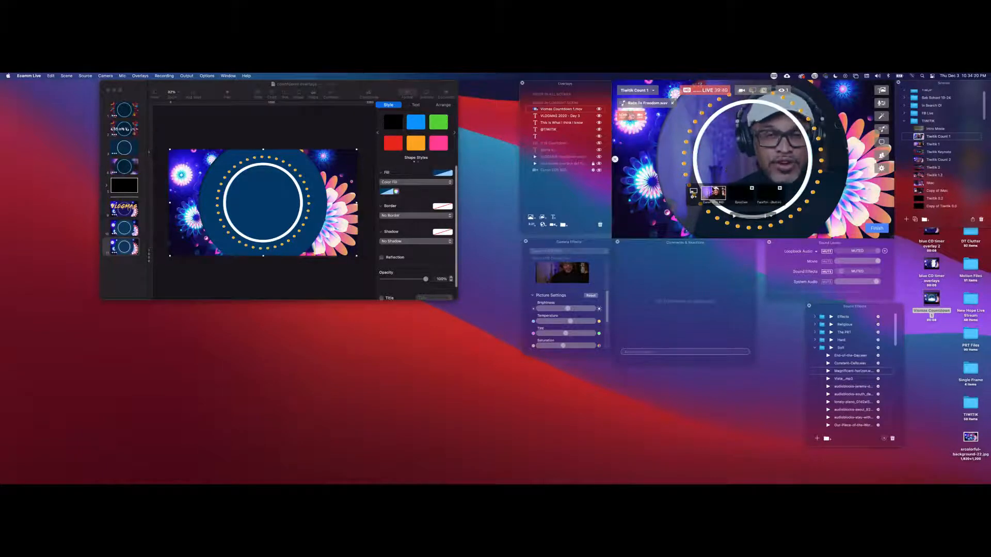
pyautogui.moveTo(690, 205); pyautogui.dragTo(680, 170)
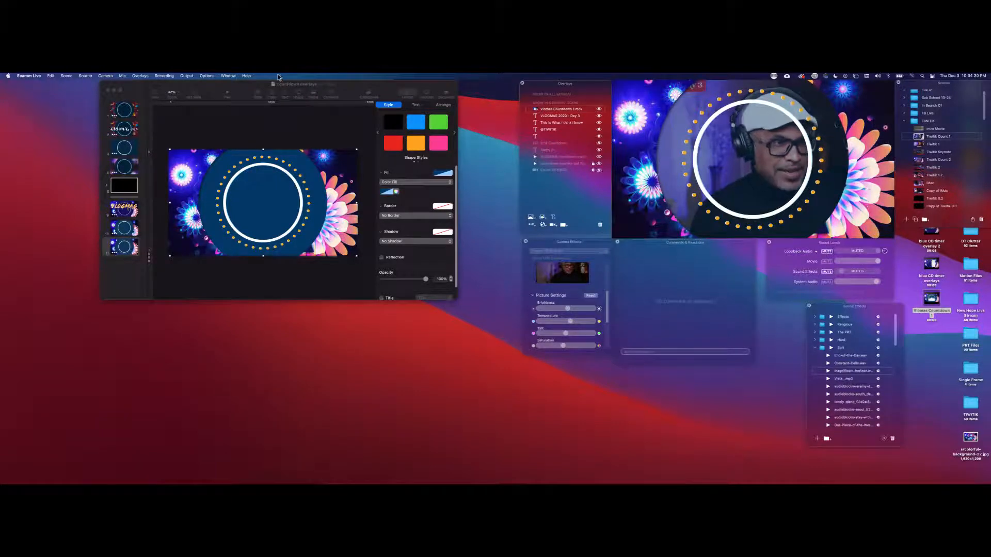
pyautogui.click(206, 76)
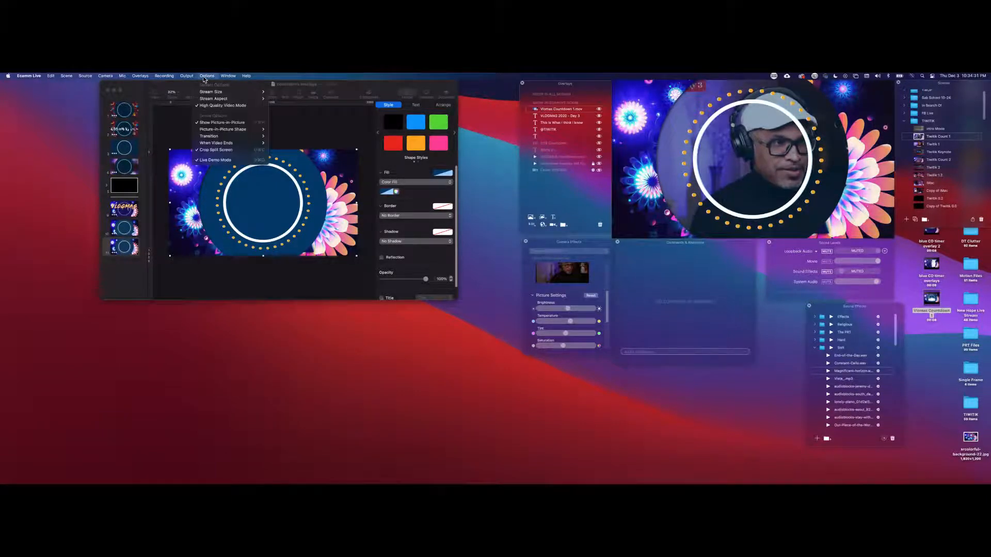
pyautogui.click(215, 150)
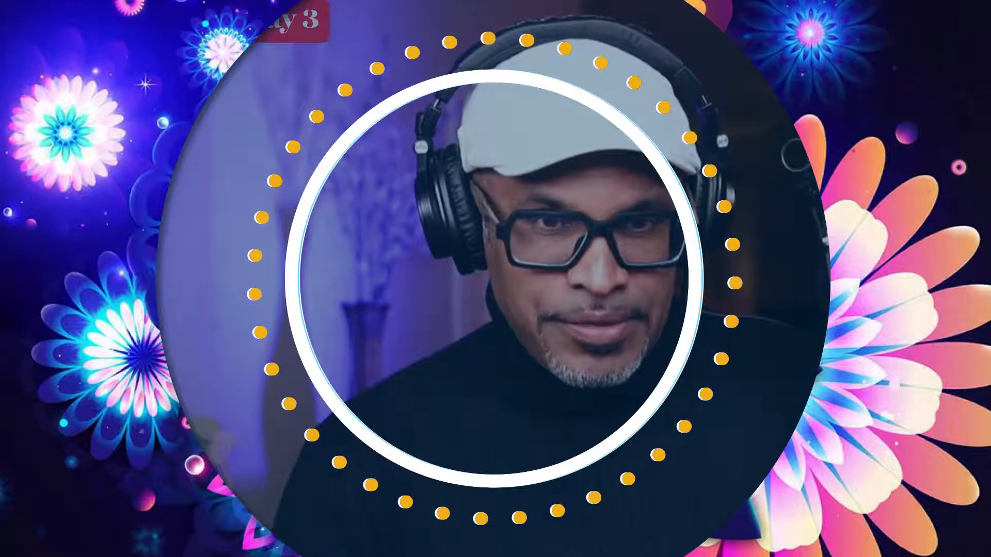